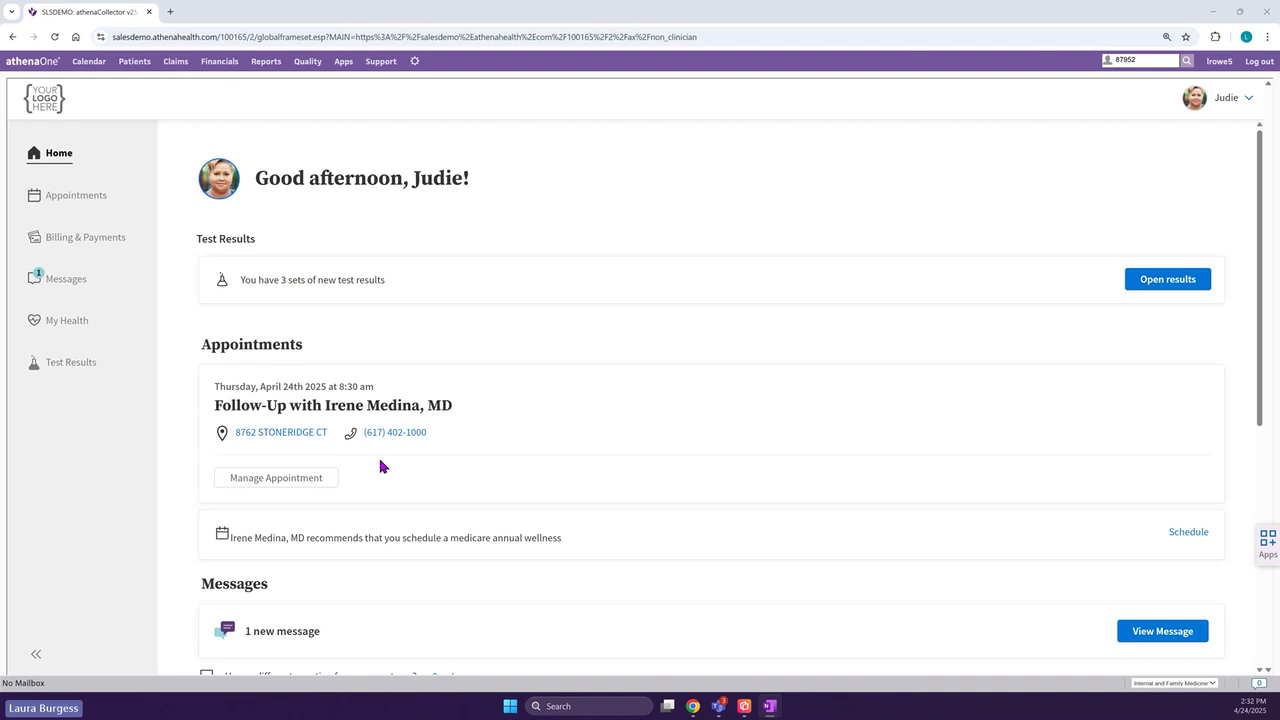
- Scroll through the patient portal's billing summary and health reminders
{"action": "scroll", "coordinate": [322, 464], "scroll_direction": "down", "scroll_amount": 1}
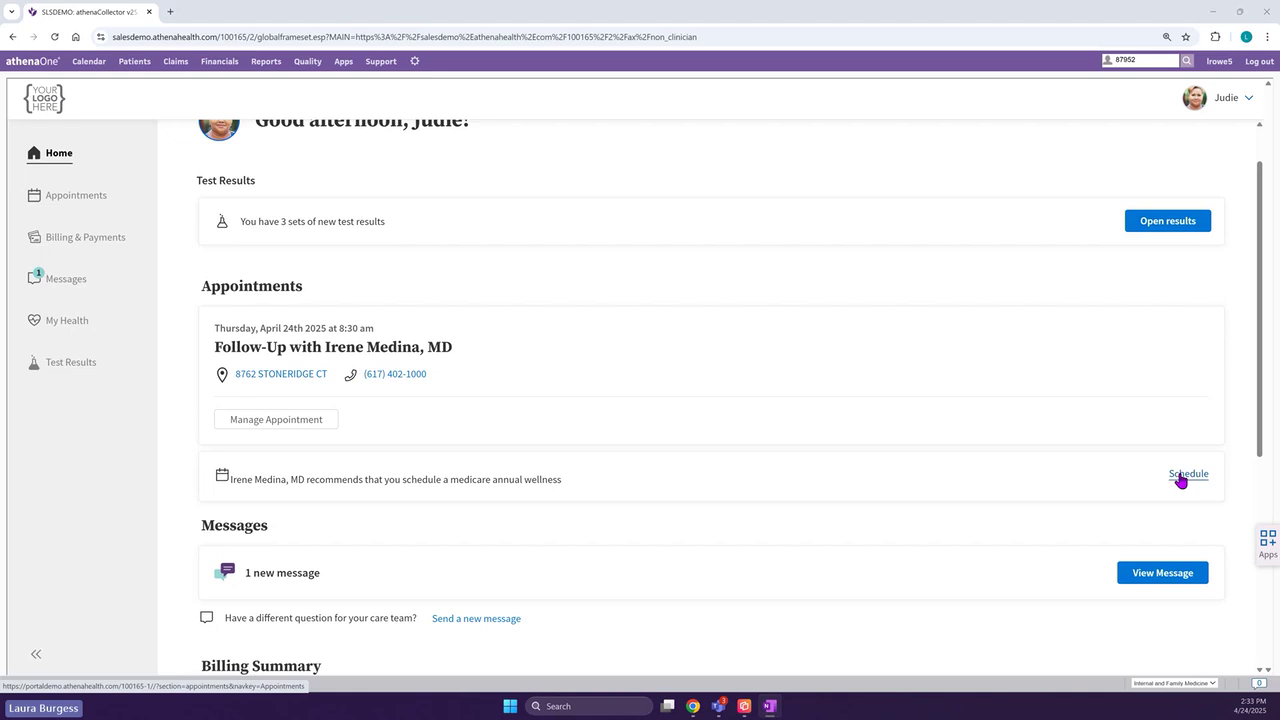
{"action": "scroll", "coordinate": [390, 447], "scroll_direction": "down", "scroll_amount": 1}
{"action": "scroll", "coordinate": [396, 453], "scroll_direction": "down", "scroll_amount": 2}
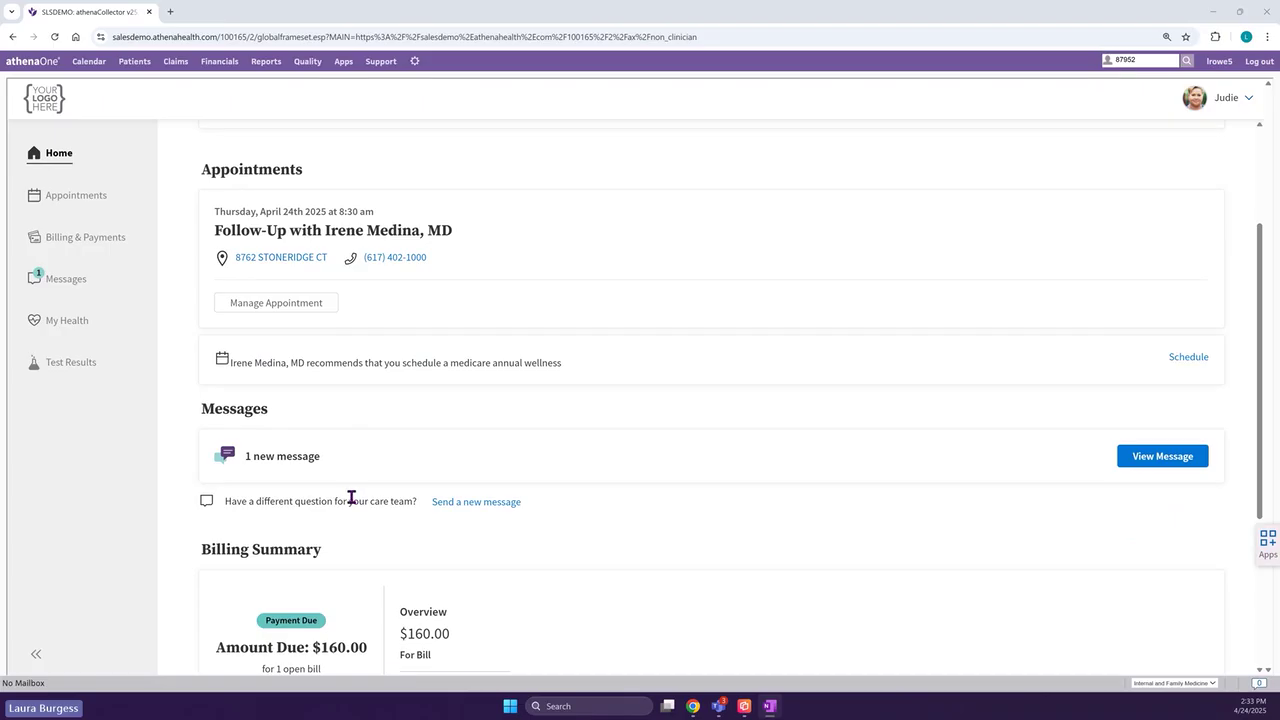
{"action": "scroll", "coordinate": [350, 495], "scroll_direction": "down", "scroll_amount": 3}
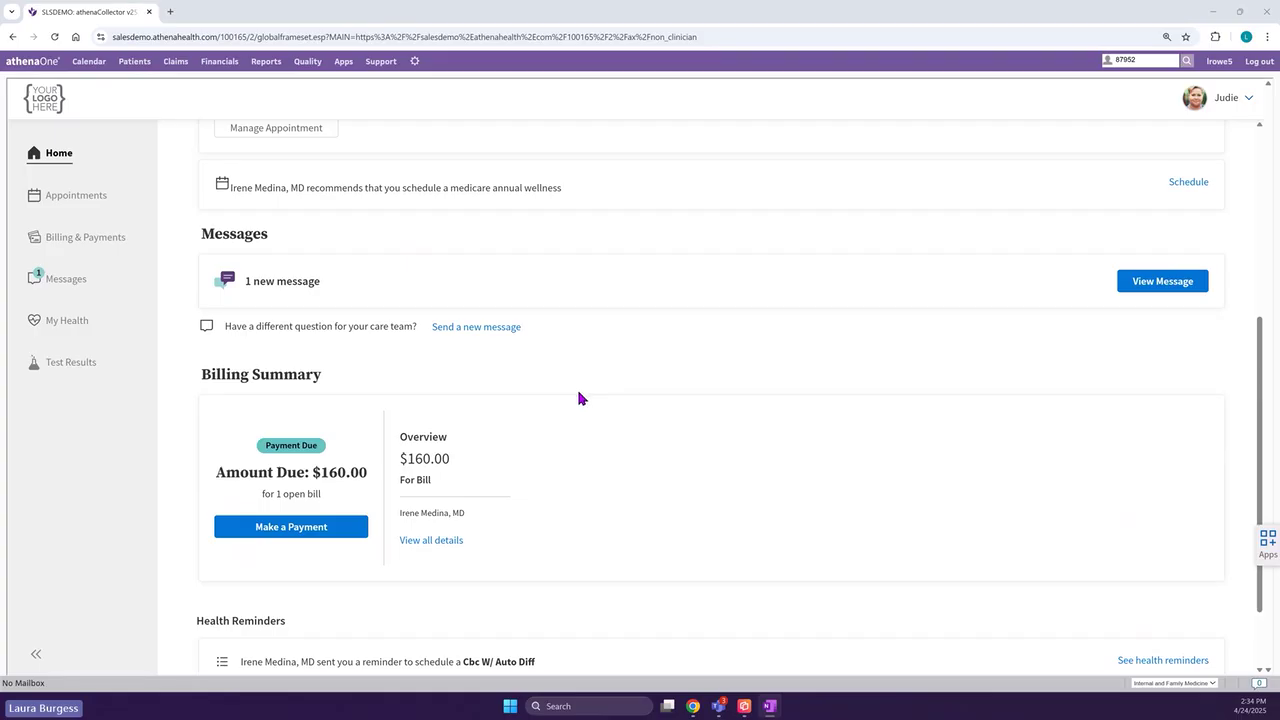
{"action": "scroll", "coordinate": [791, 379], "scroll_direction": "down", "scroll_amount": 1}
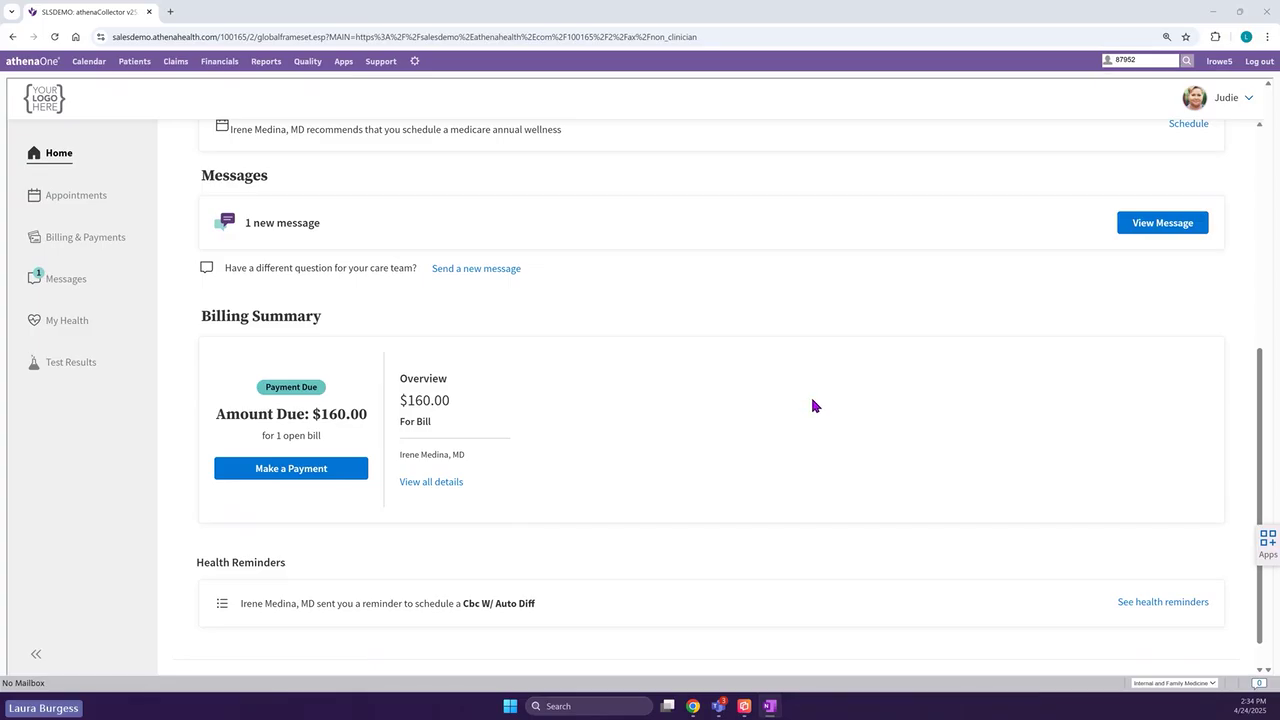
{"action": "scroll", "coordinate": [812, 399], "scroll_direction": "up", "scroll_amount": 1}
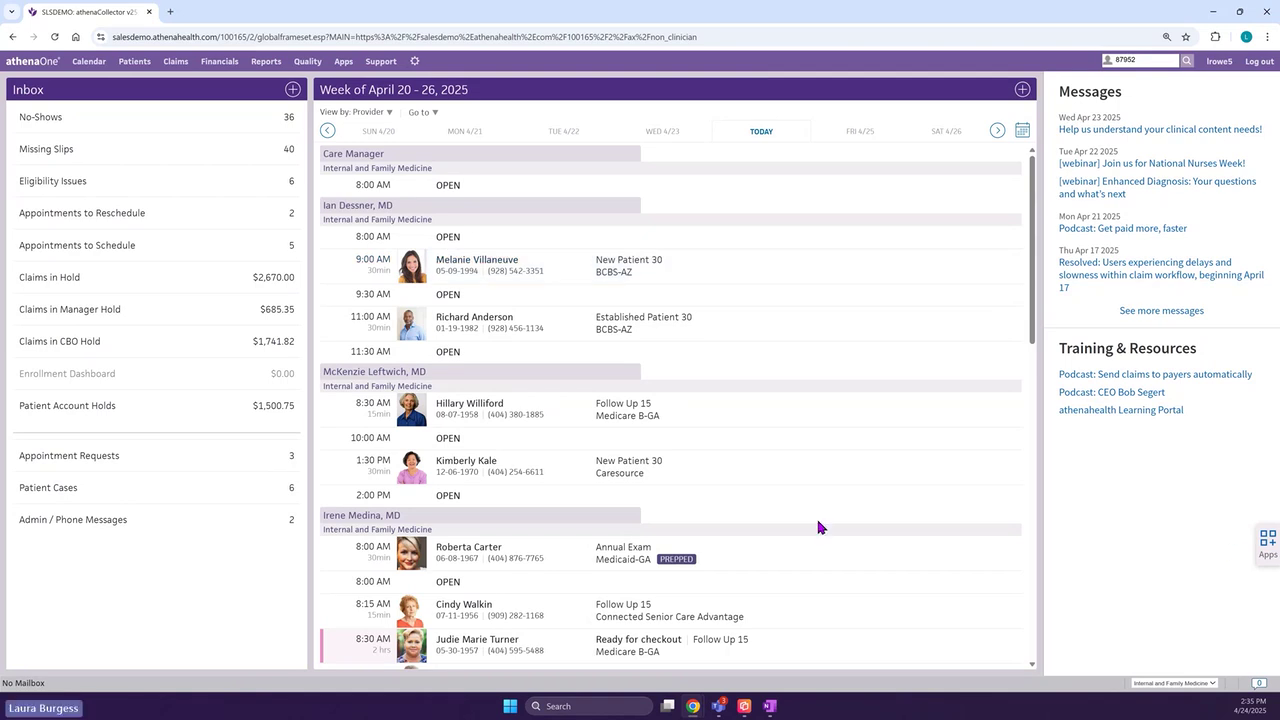
- Scroll the Checkout page to the Medicare Annual Wellness tickler around 07/07/2025
{"action": "scroll", "coordinate": [537, 538], "scroll_direction": "down", "scroll_amount": 1}
{"action": "scroll", "coordinate": [537, 538], "scroll_direction": "down", "scroll_amount": 1}
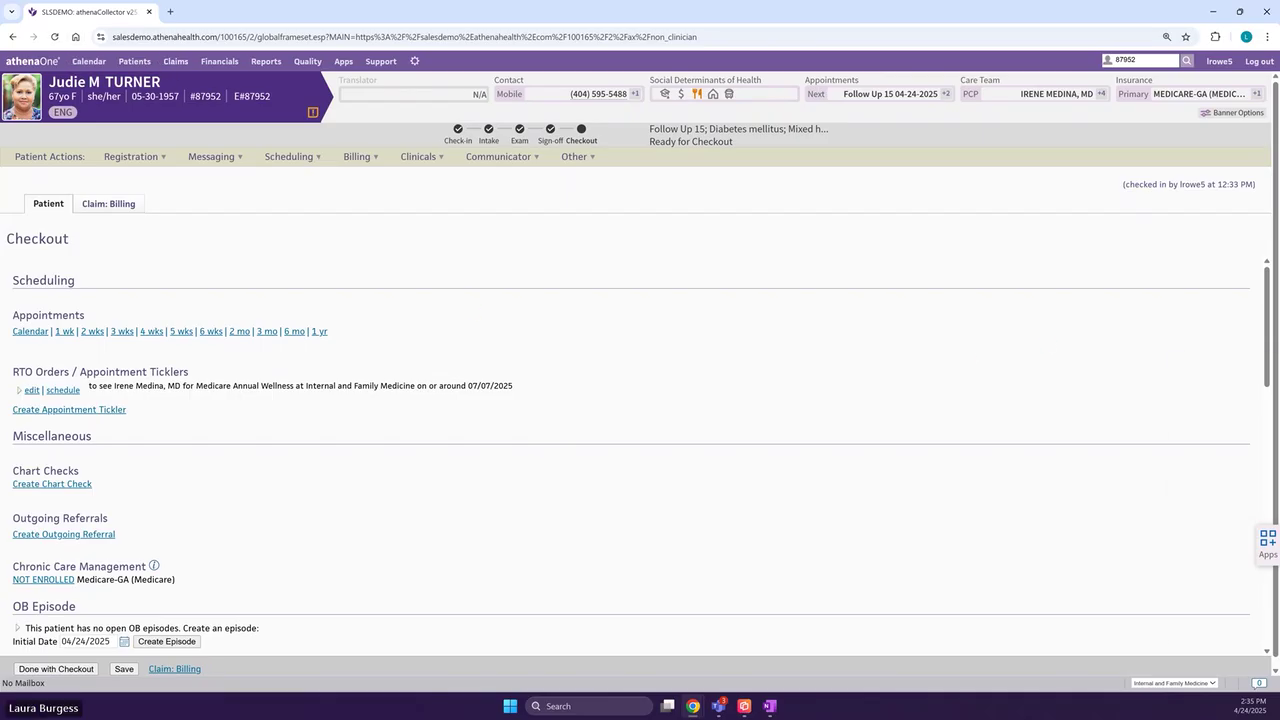
- Maximize the Care Gap Worklist for today's and tomorrow's patients
{"action": "double_click", "coordinate": [935, 200]}
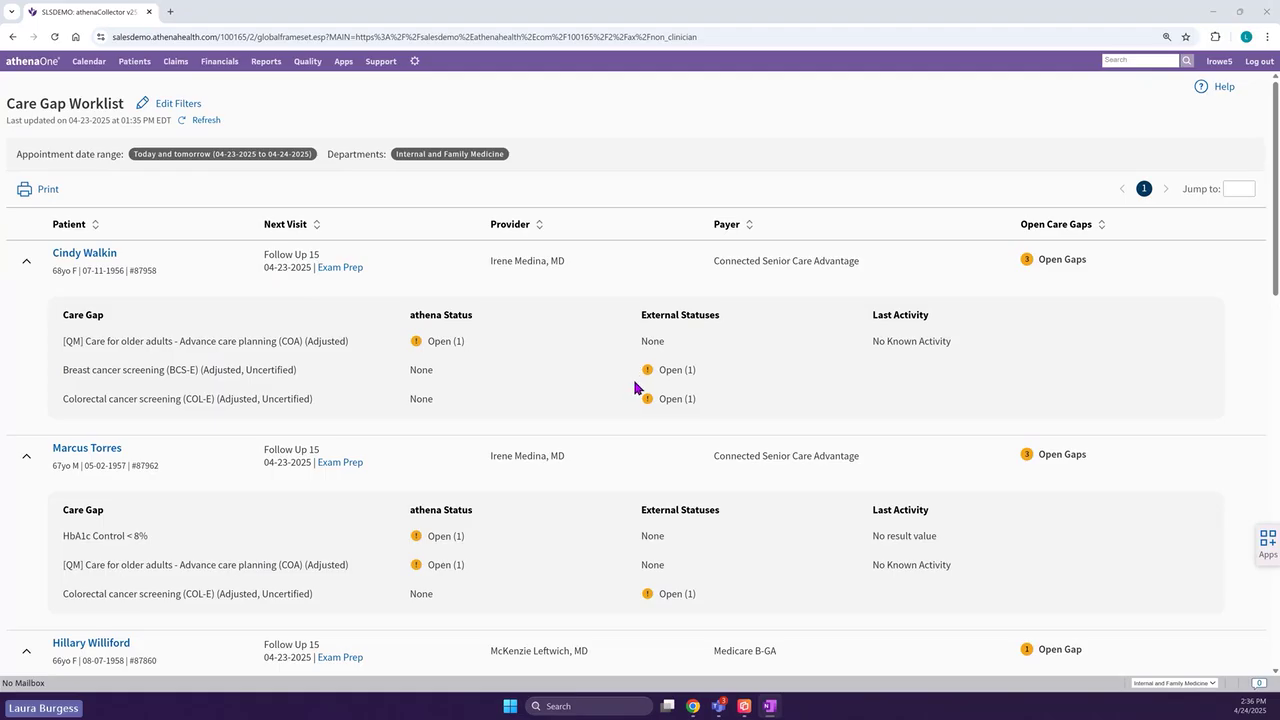
{"action": "scroll", "coordinate": [634, 391], "scroll_direction": "down", "scroll_amount": 1}
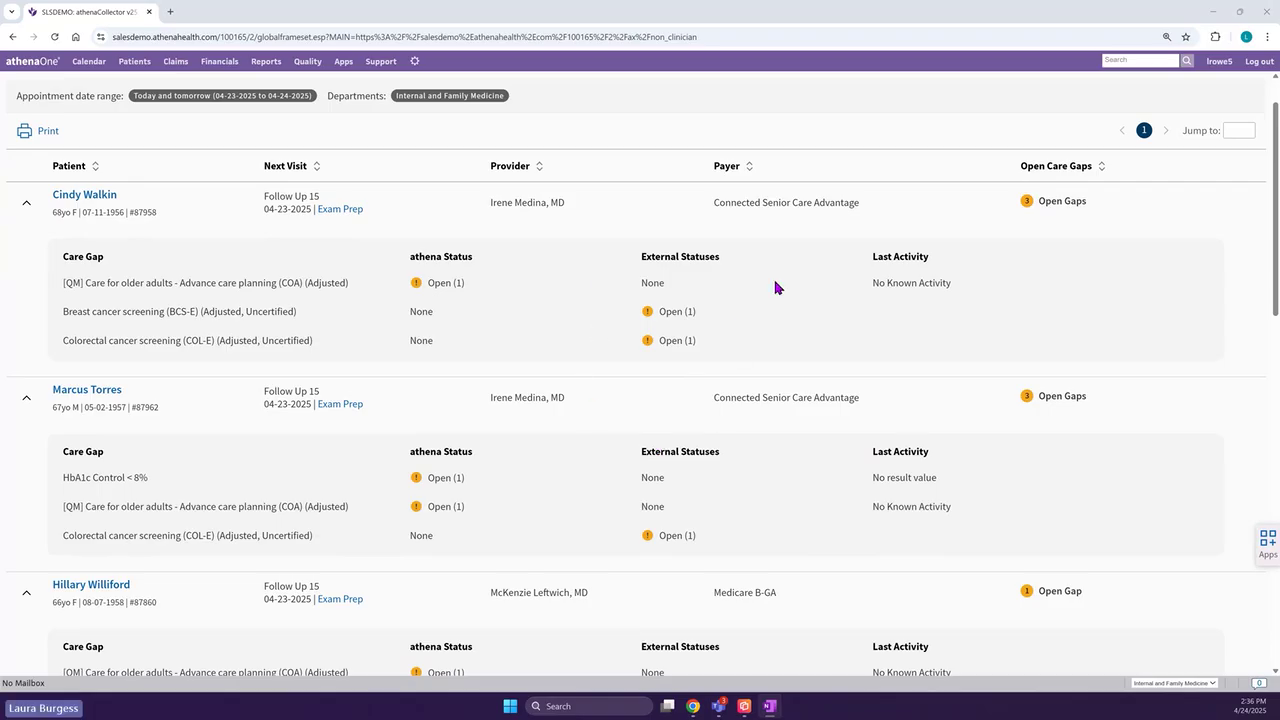
{"action": "scroll", "coordinate": [645, 395], "scroll_direction": "down", "scroll_amount": 2}
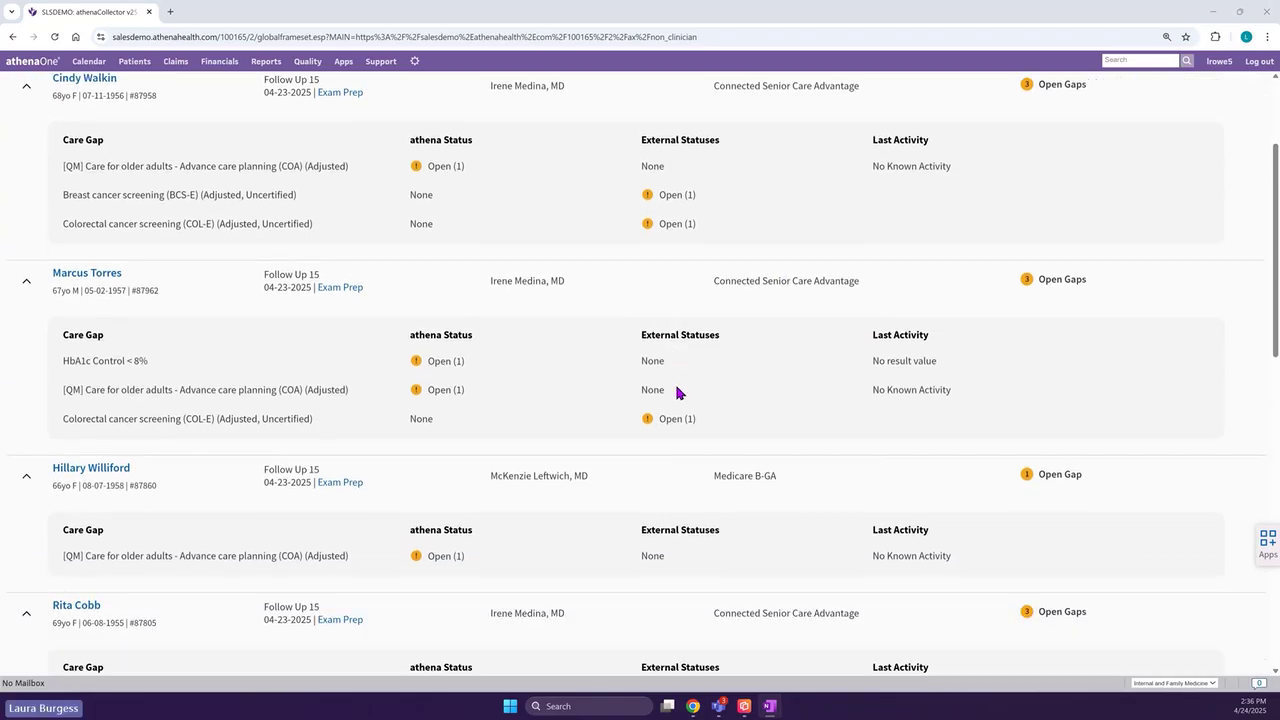
{"action": "scroll", "coordinate": [677, 392], "scroll_direction": "down", "scroll_amount": 2}
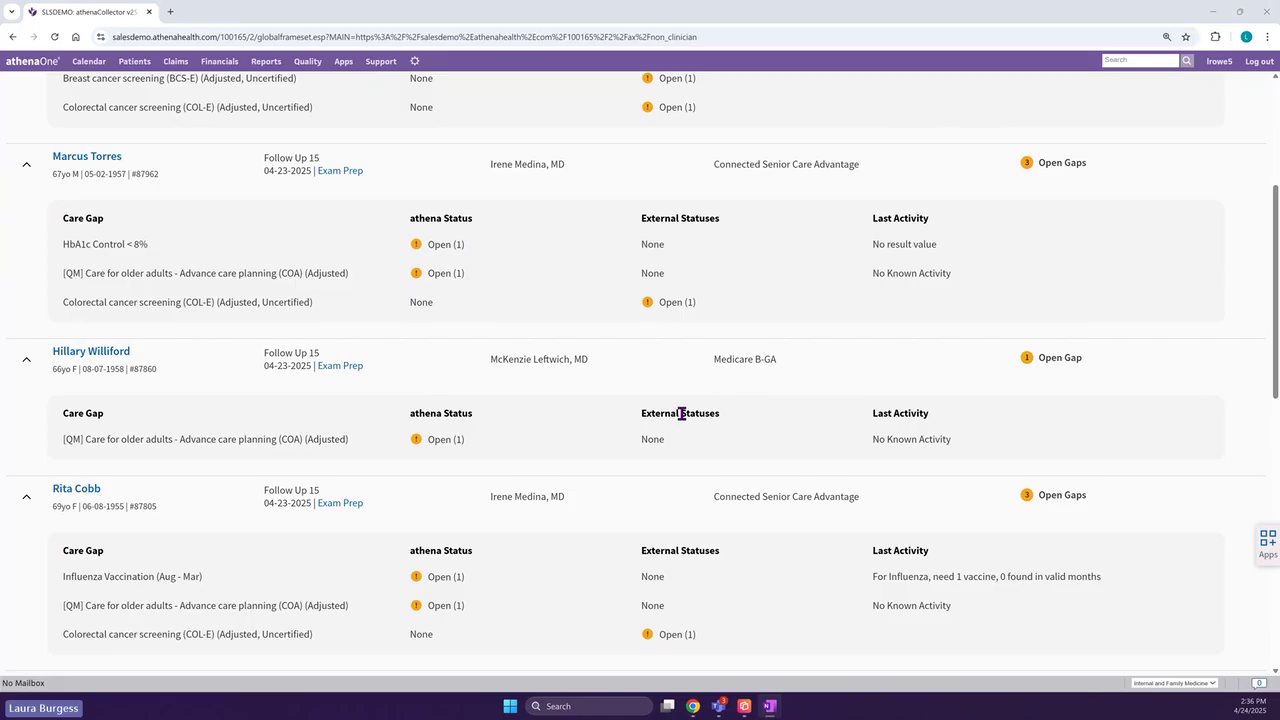
{"action": "scroll", "coordinate": [510, 395], "scroll_direction": "down", "scroll_amount": 1}
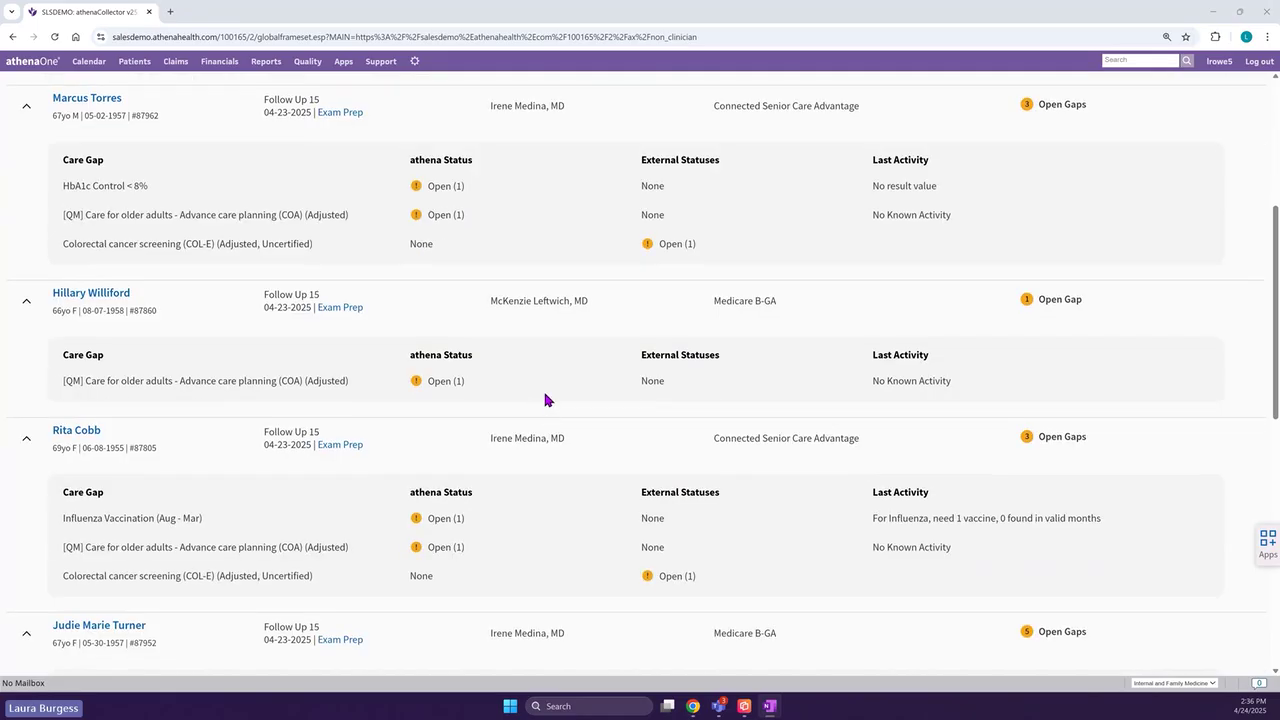
{"action": "scroll", "coordinate": [568, 415], "scroll_direction": "down", "scroll_amount": 1}
{"action": "scroll", "coordinate": [566, 421], "scroll_direction": "down", "scroll_amount": 1}
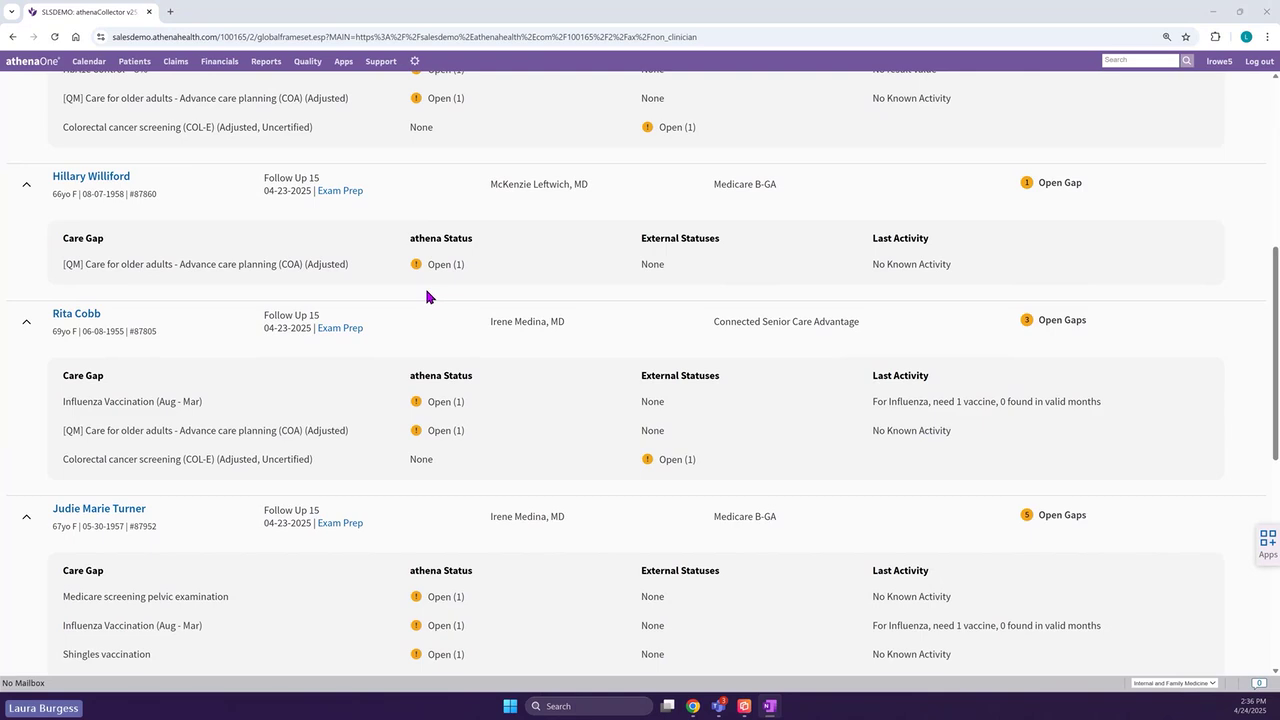
- Return home and open the 8:30 Follow Up 15 patient's Check-in page
{"action": "left_click", "coordinate": [38, 65]}
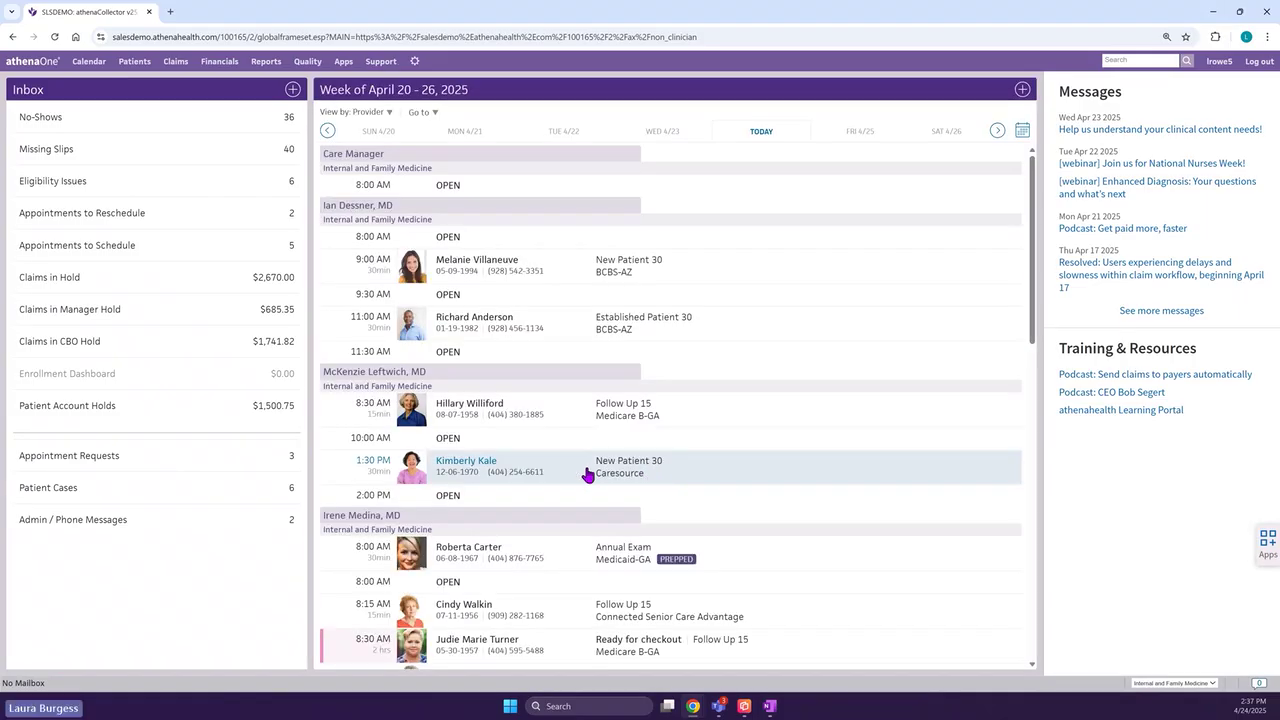
{"action": "scroll", "coordinate": [588, 475], "scroll_direction": "down", "scroll_amount": 3}
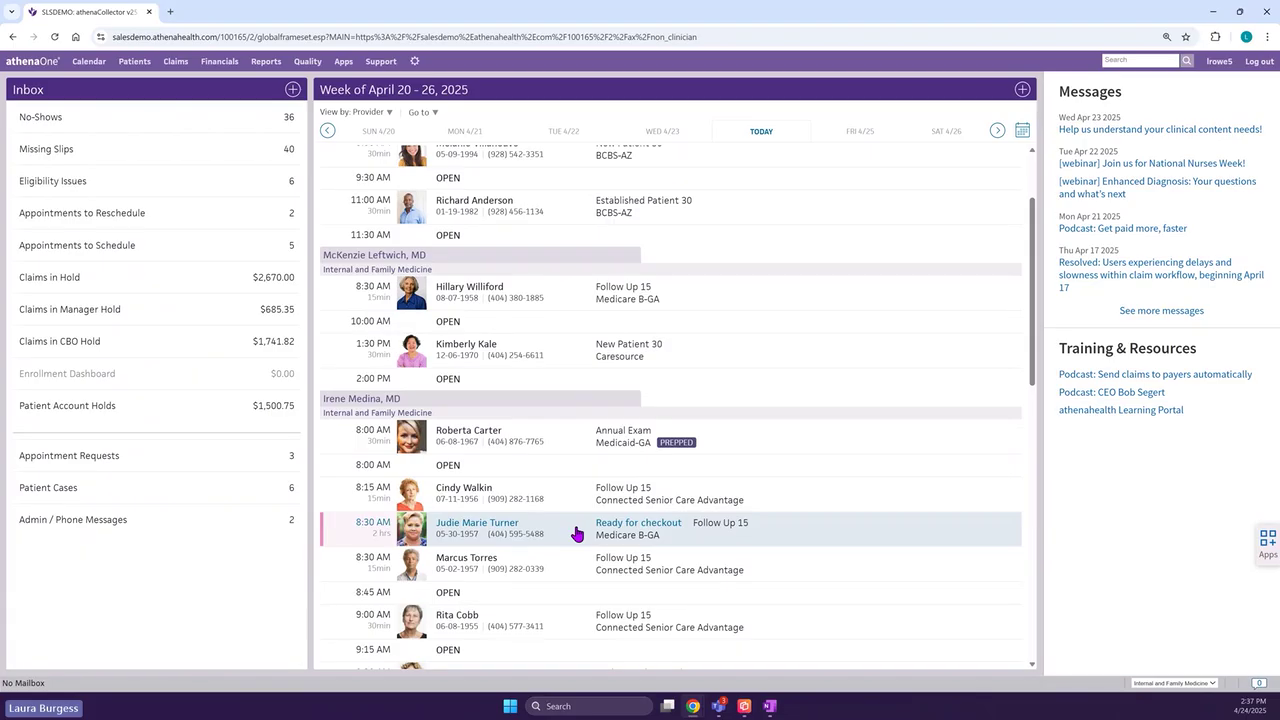
{"action": "left_click", "coordinate": [577, 534]}
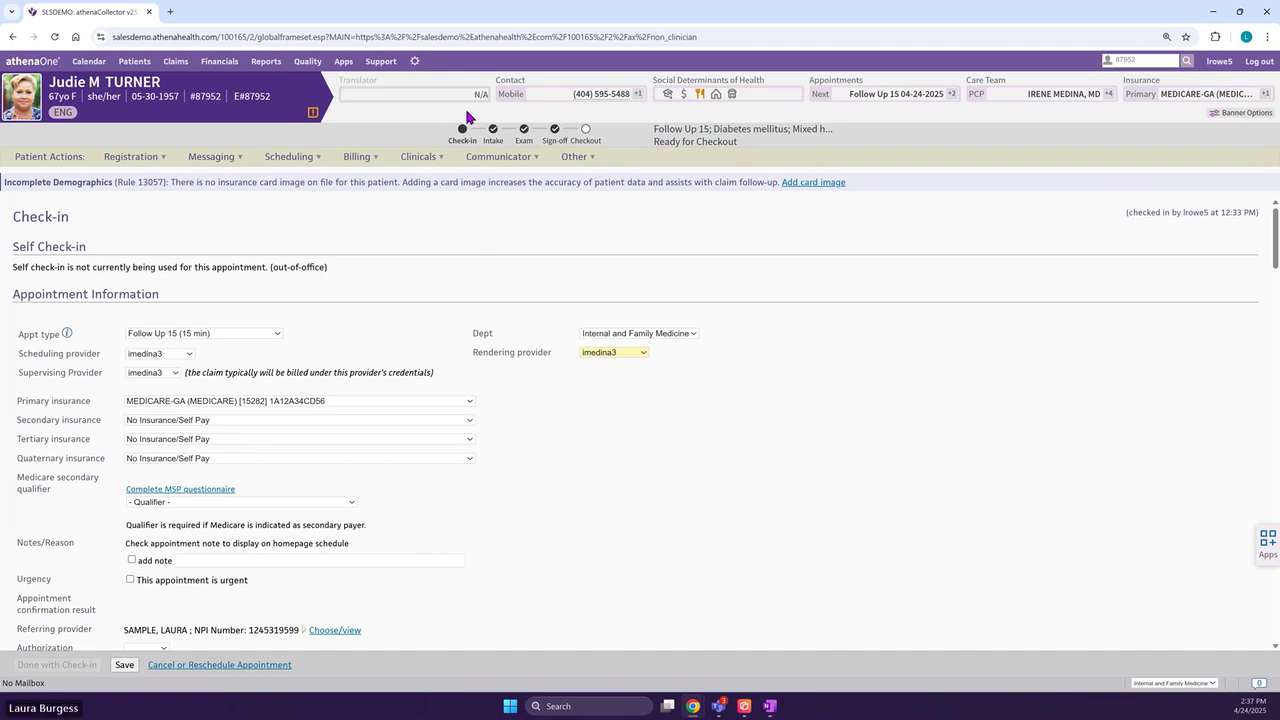
{"action": "mouse_move", "coordinate": [716, 104]}
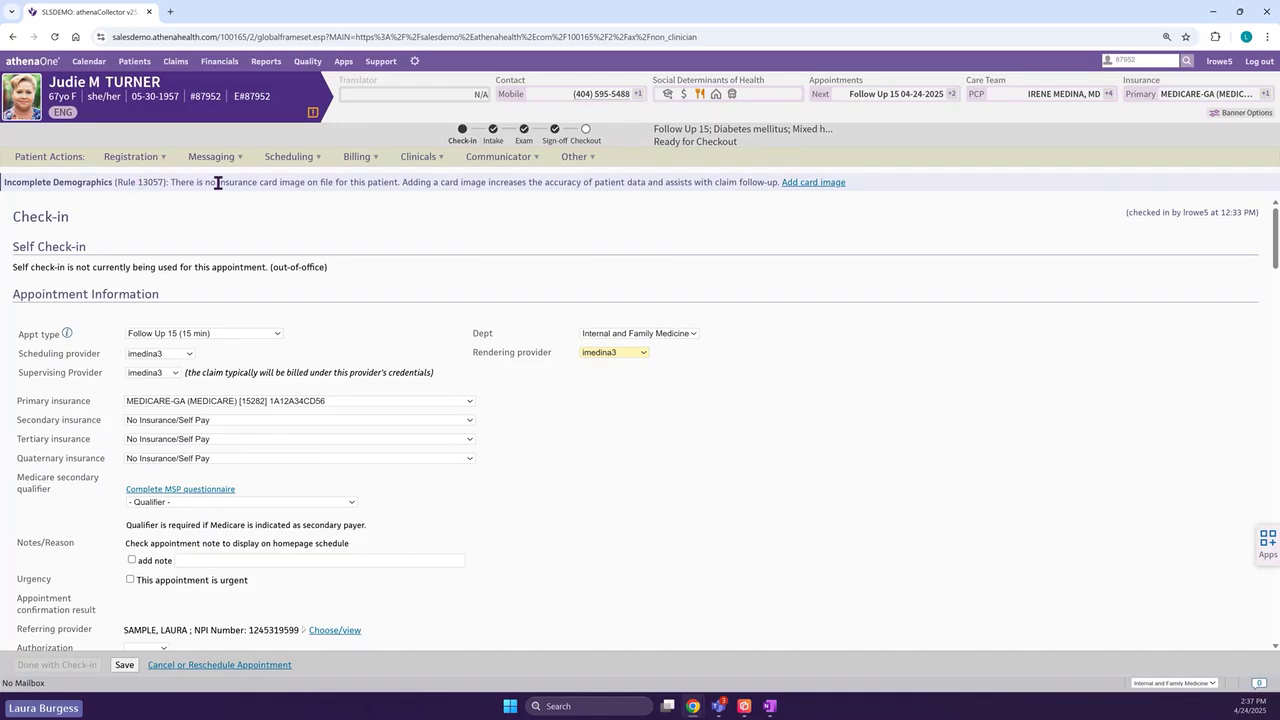
{"action": "left_click_drag", "start_coordinate": [219, 183], "coordinate": [335, 183]}
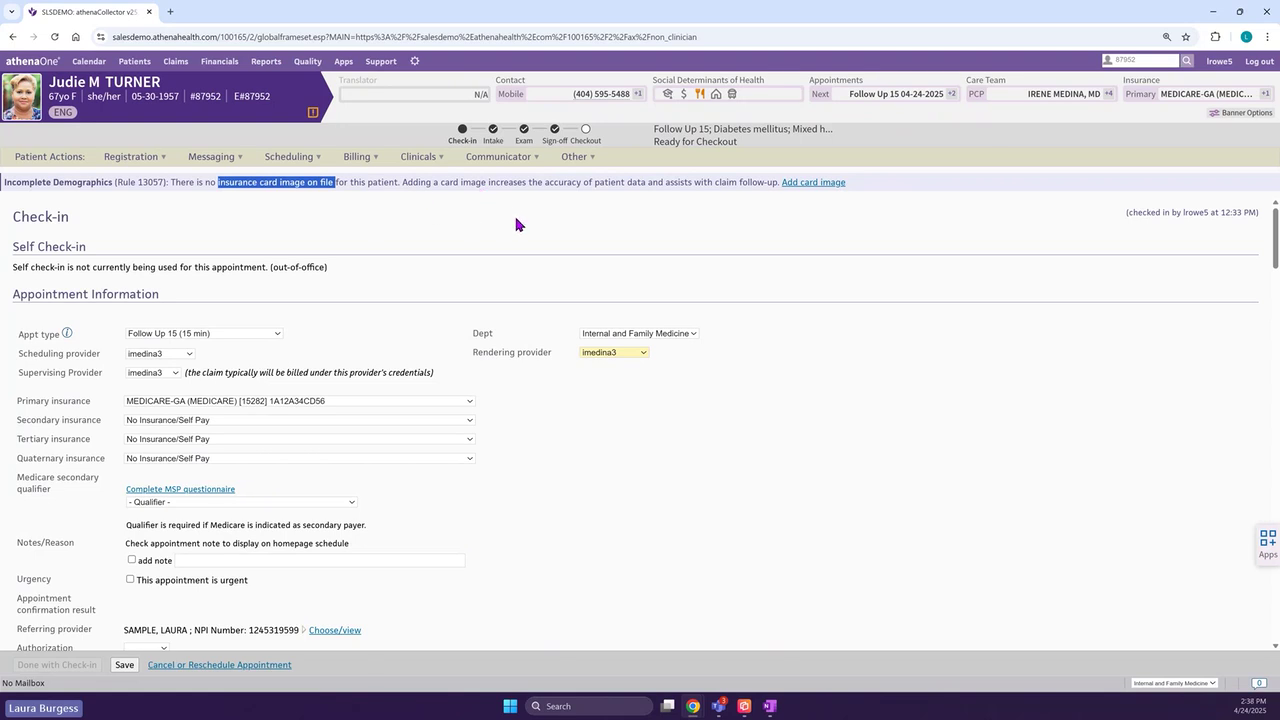
{"action": "left_click", "coordinate": [752, 421]}
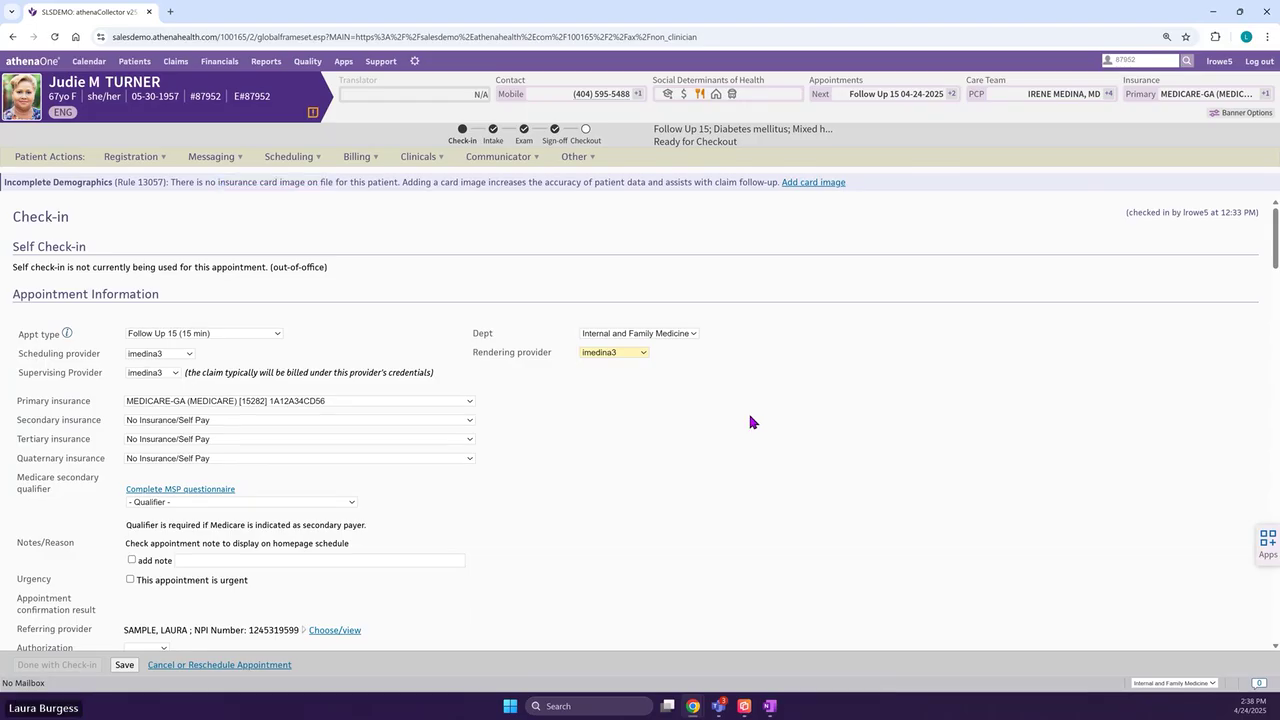
{"action": "scroll", "coordinate": [728, 378], "scroll_direction": "down", "scroll_amount": 2}
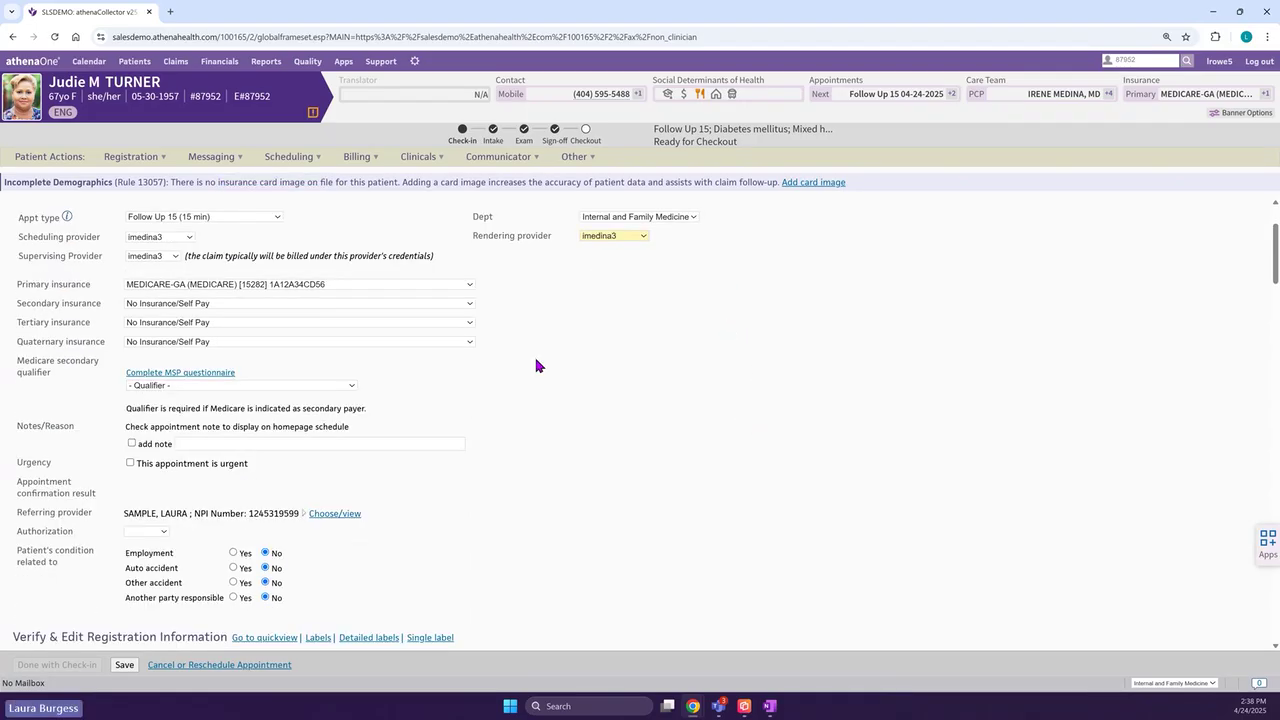
{"action": "scroll", "coordinate": [629, 341], "scroll_direction": "down", "scroll_amount": 1}
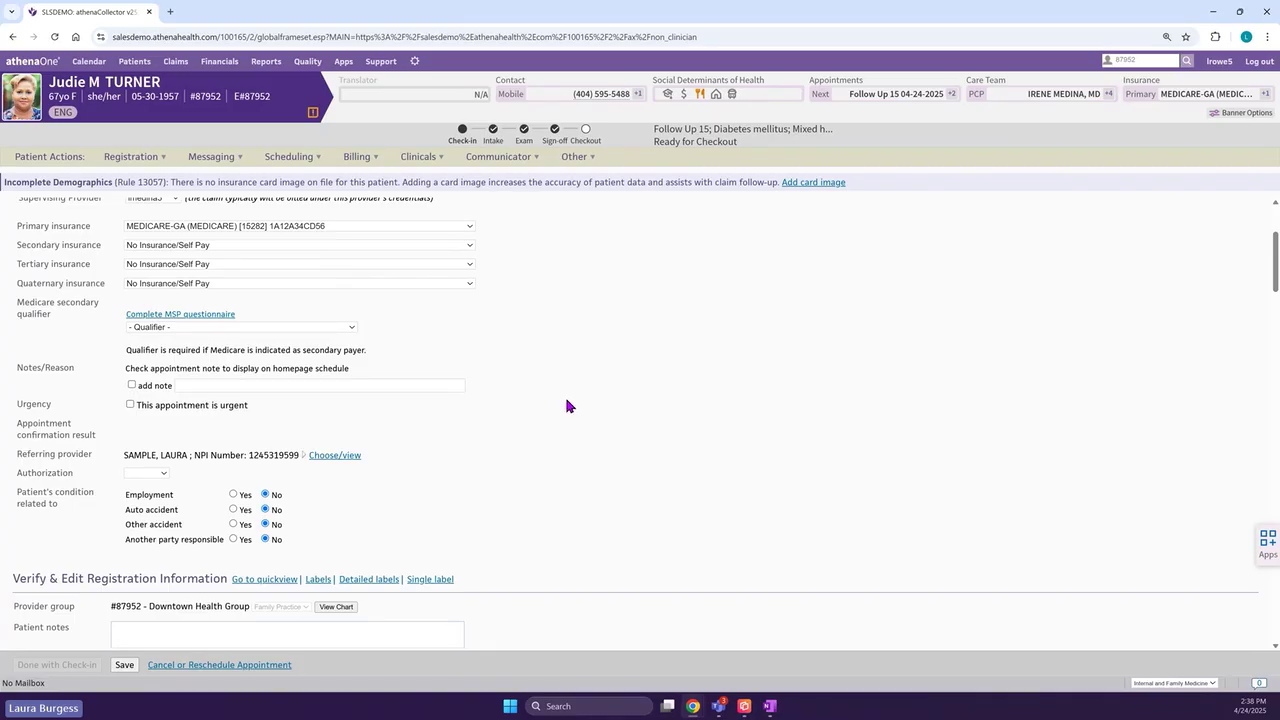
{"action": "scroll", "coordinate": [567, 405], "scroll_direction": "down", "scroll_amount": 1}
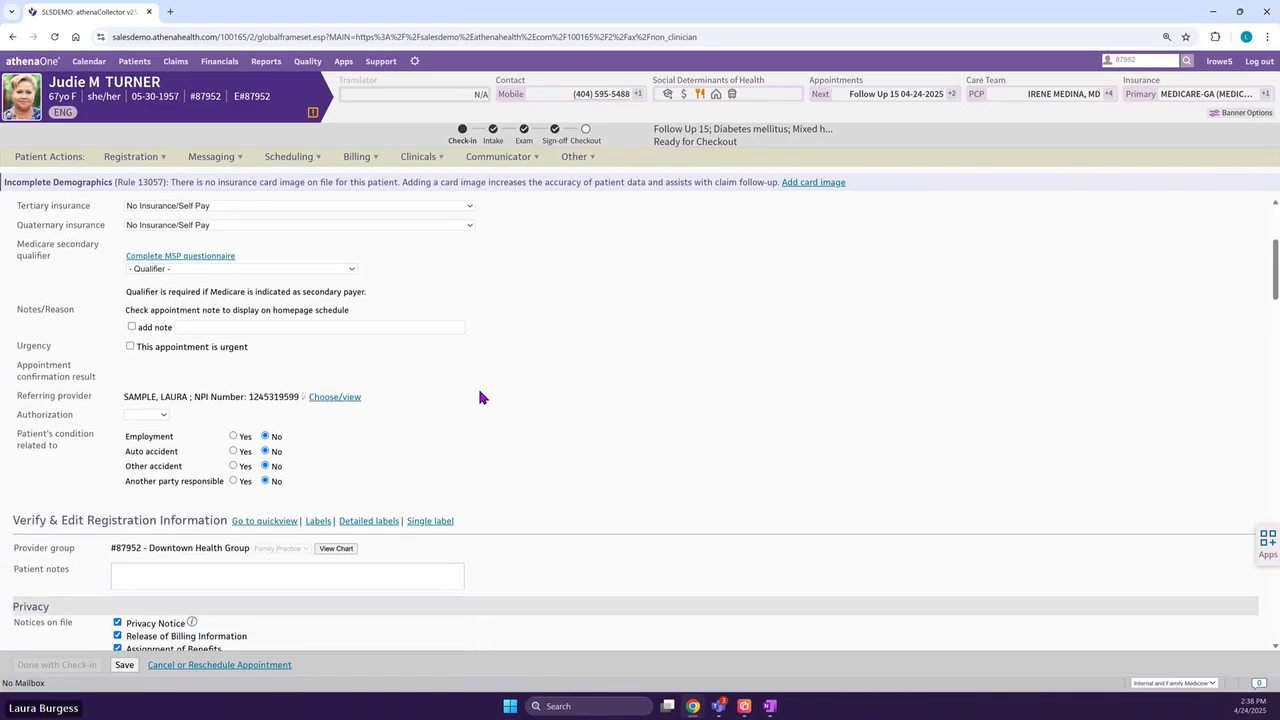
{"action": "scroll", "coordinate": [694, 360], "scroll_direction": "down", "scroll_amount": 4}
{"action": "scroll", "coordinate": [718, 396], "scroll_direction": "down", "scroll_amount": 2}
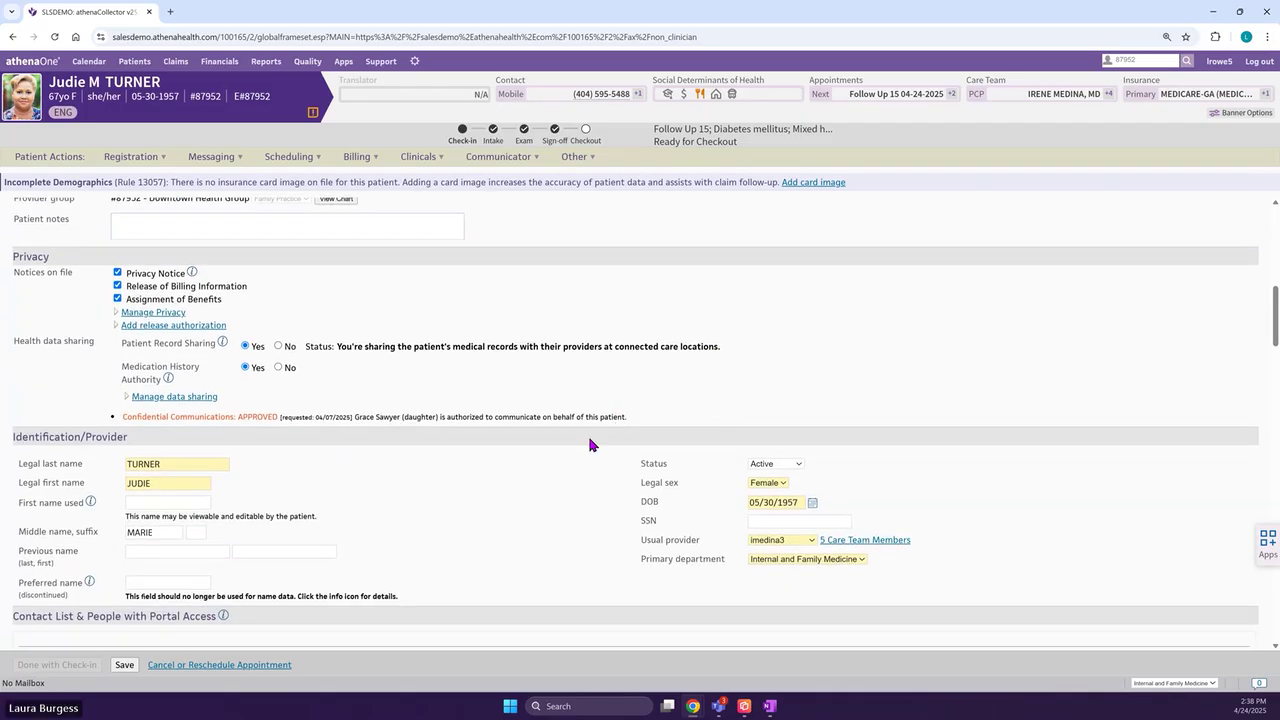
{"action": "scroll", "coordinate": [588, 446], "scroll_direction": "down", "scroll_amount": 1}
{"action": "scroll", "coordinate": [580, 446], "scroll_direction": "down", "scroll_amount": 2}
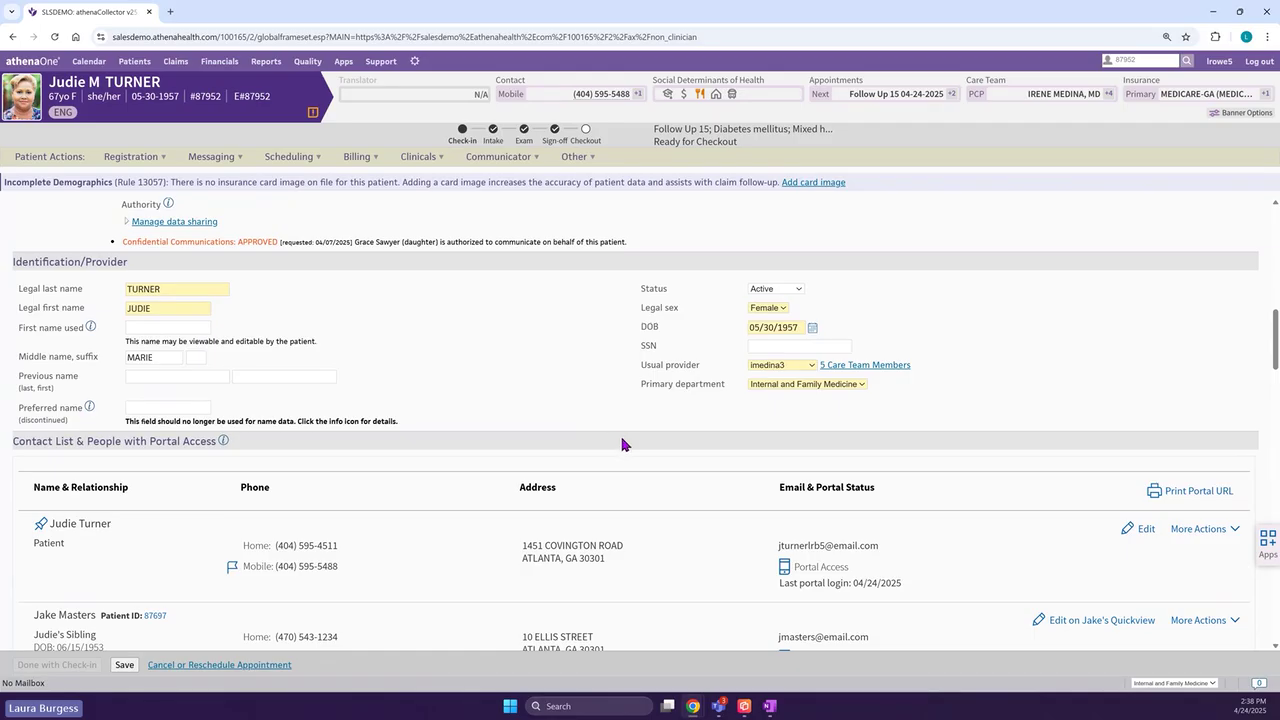
{"action": "scroll", "coordinate": [614, 438], "scroll_direction": "down", "scroll_amount": 1}
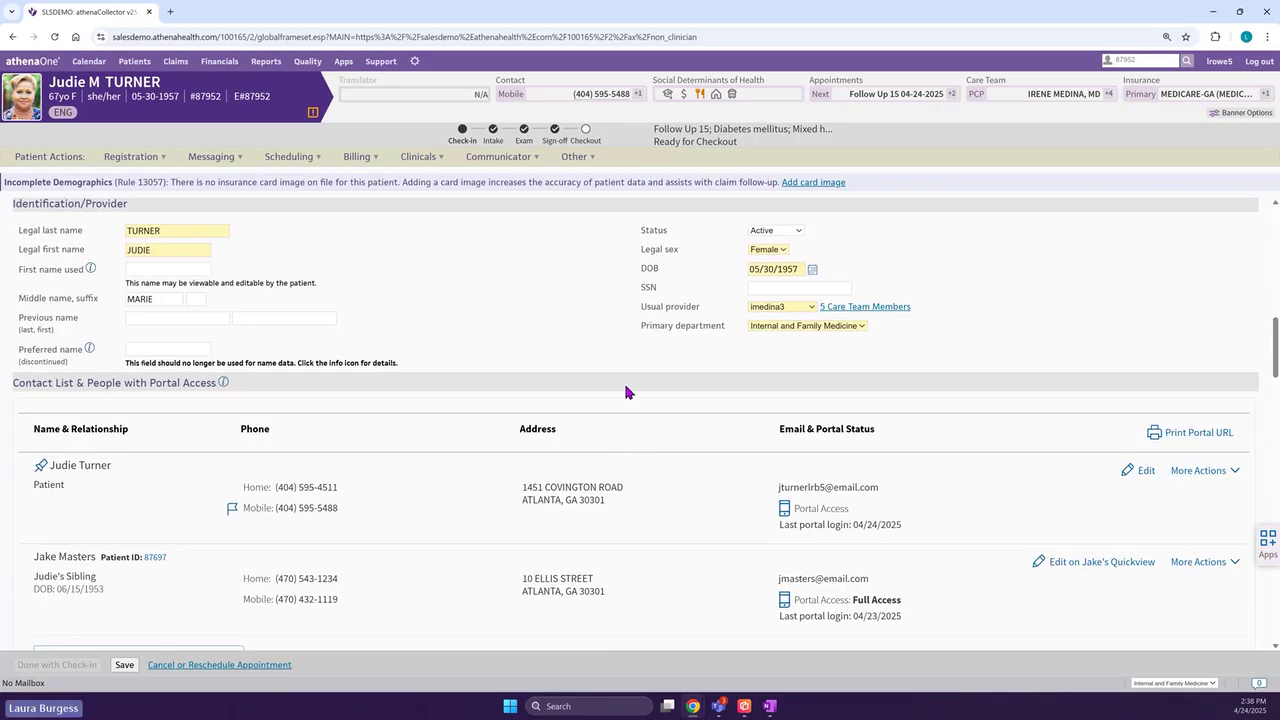
{"action": "scroll", "coordinate": [628, 400], "scroll_direction": "down", "scroll_amount": 1}
{"action": "scroll", "coordinate": [636, 407], "scroll_direction": "down", "scroll_amount": 1}
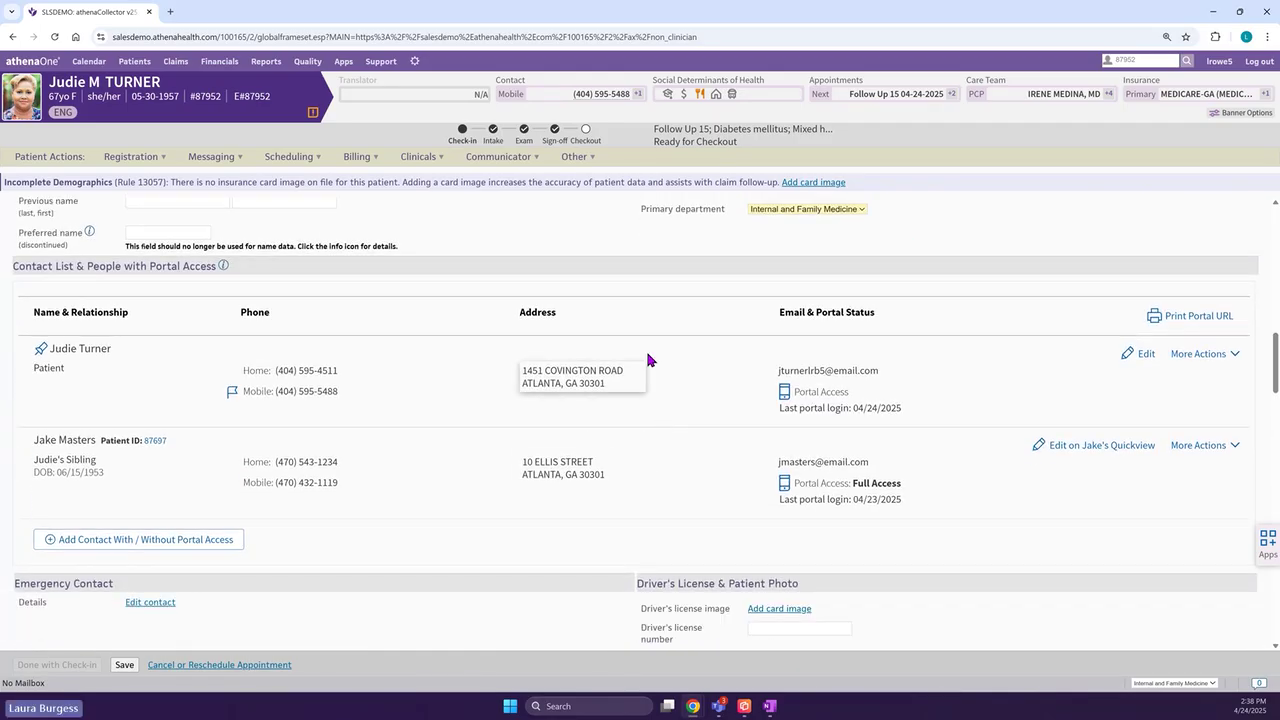
{"action": "mouse_move", "coordinate": [822, 380]}
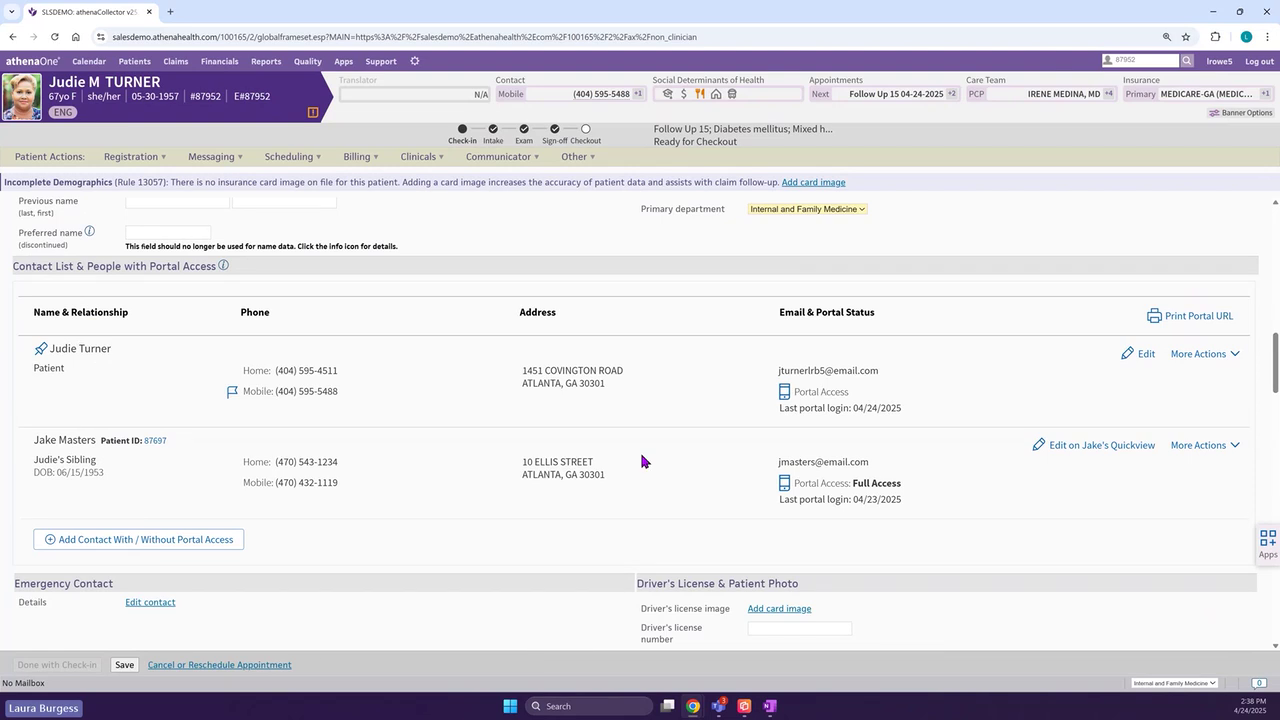
{"action": "scroll", "coordinate": [641, 459], "scroll_direction": "down", "scroll_amount": 3}
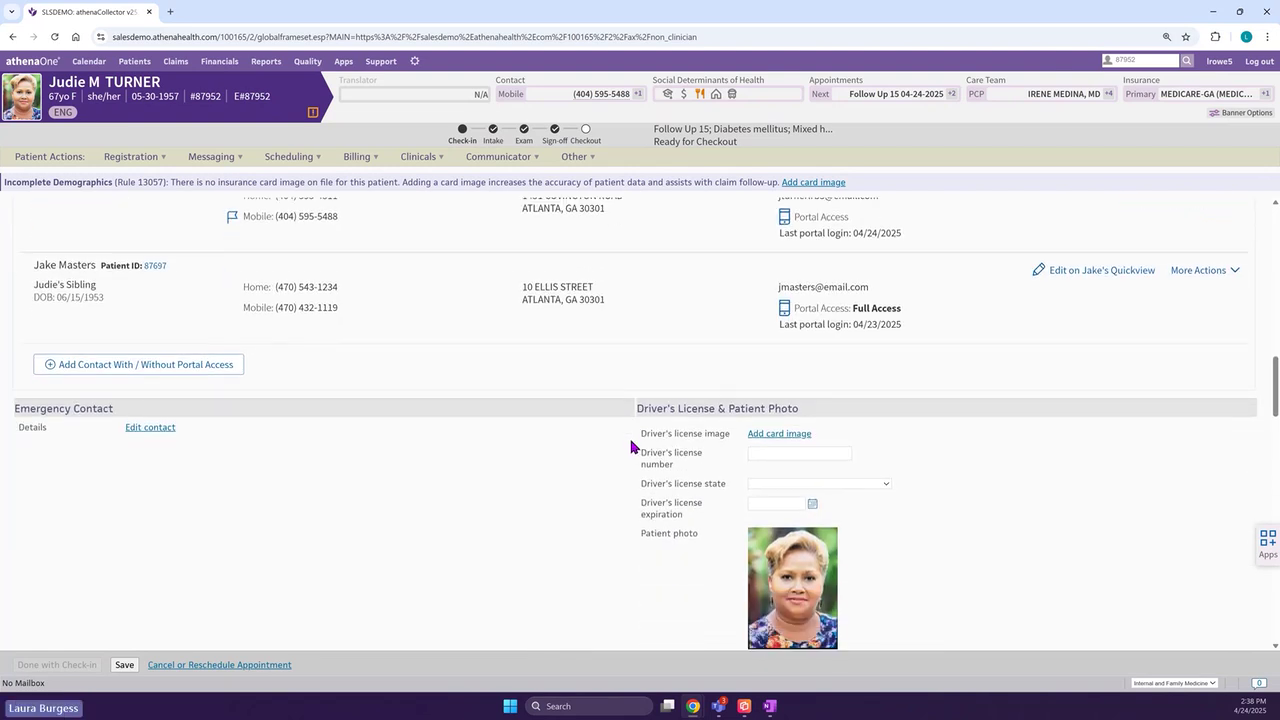
{"action": "scroll", "coordinate": [620, 440], "scroll_direction": "down", "scroll_amount": 5}
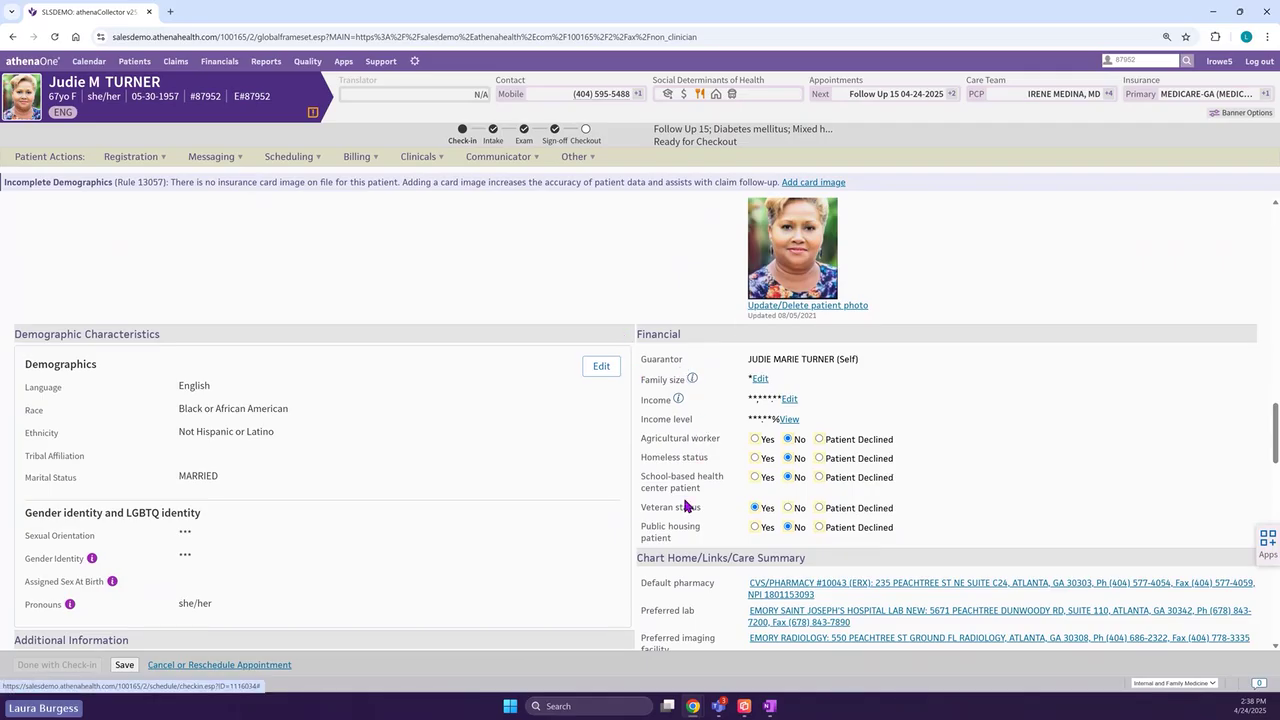
{"action": "scroll", "coordinate": [596, 467], "scroll_direction": "down", "scroll_amount": 3}
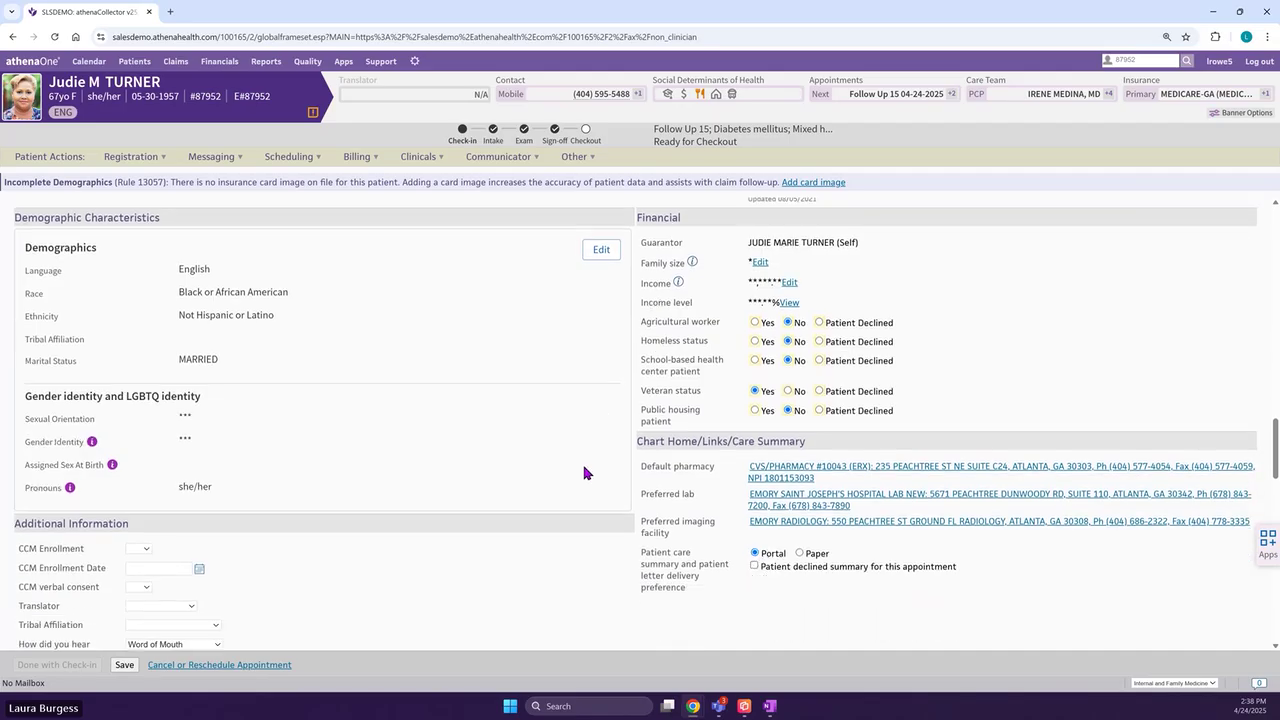
{"action": "scroll", "coordinate": [581, 468], "scroll_direction": "down", "scroll_amount": 4}
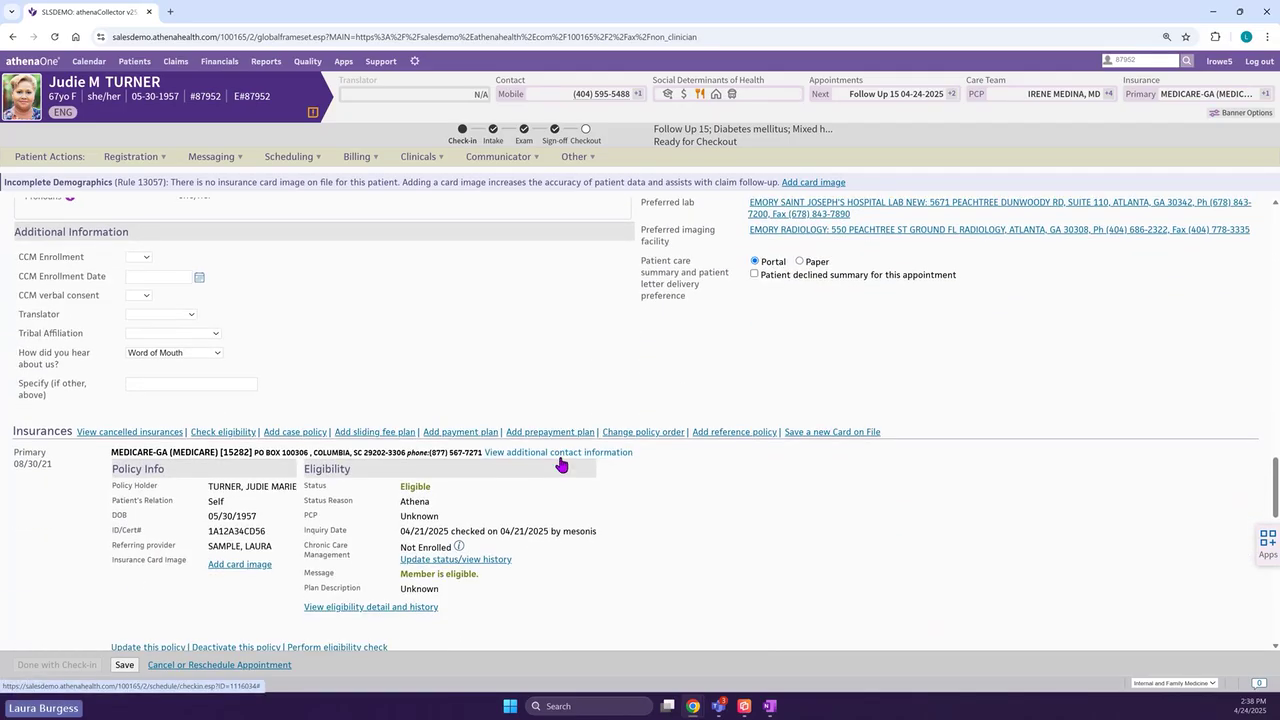
{"action": "scroll", "coordinate": [561, 463], "scroll_direction": "down", "scroll_amount": 1}
{"action": "scroll", "coordinate": [561, 466], "scroll_direction": "down", "scroll_amount": 1}
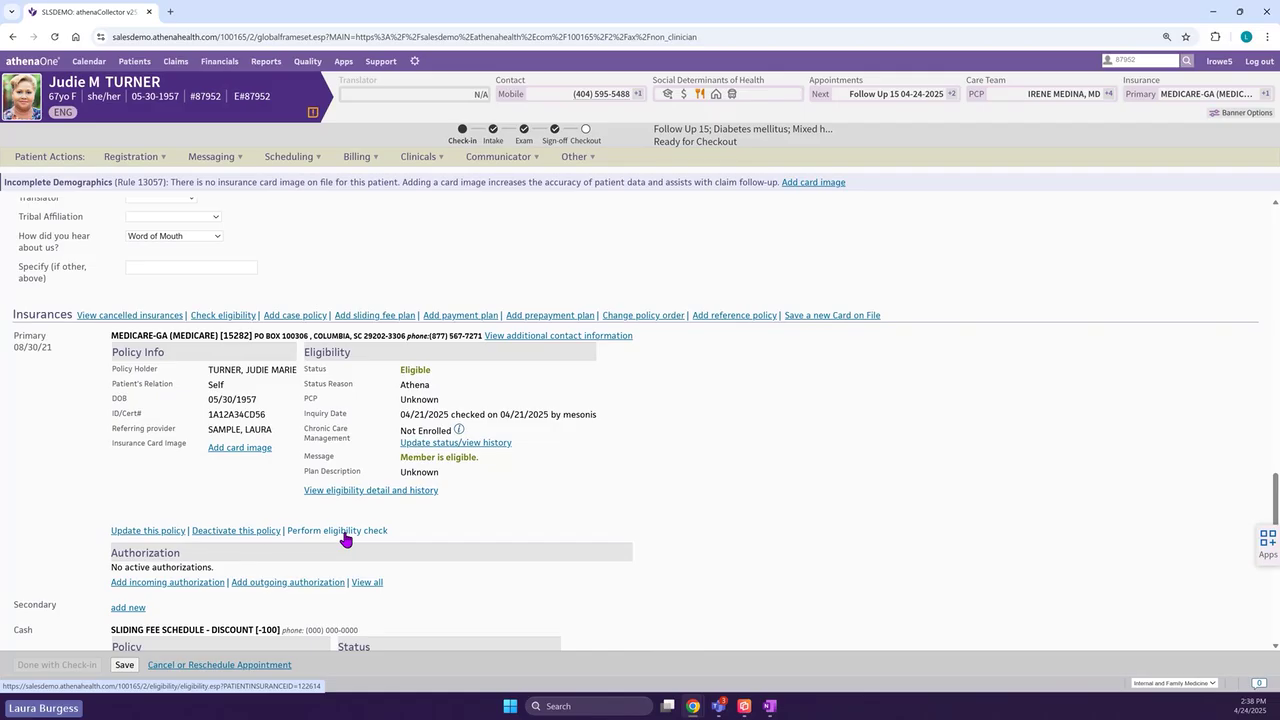
{"action": "scroll", "coordinate": [345, 540], "scroll_direction": "down", "scroll_amount": 3}
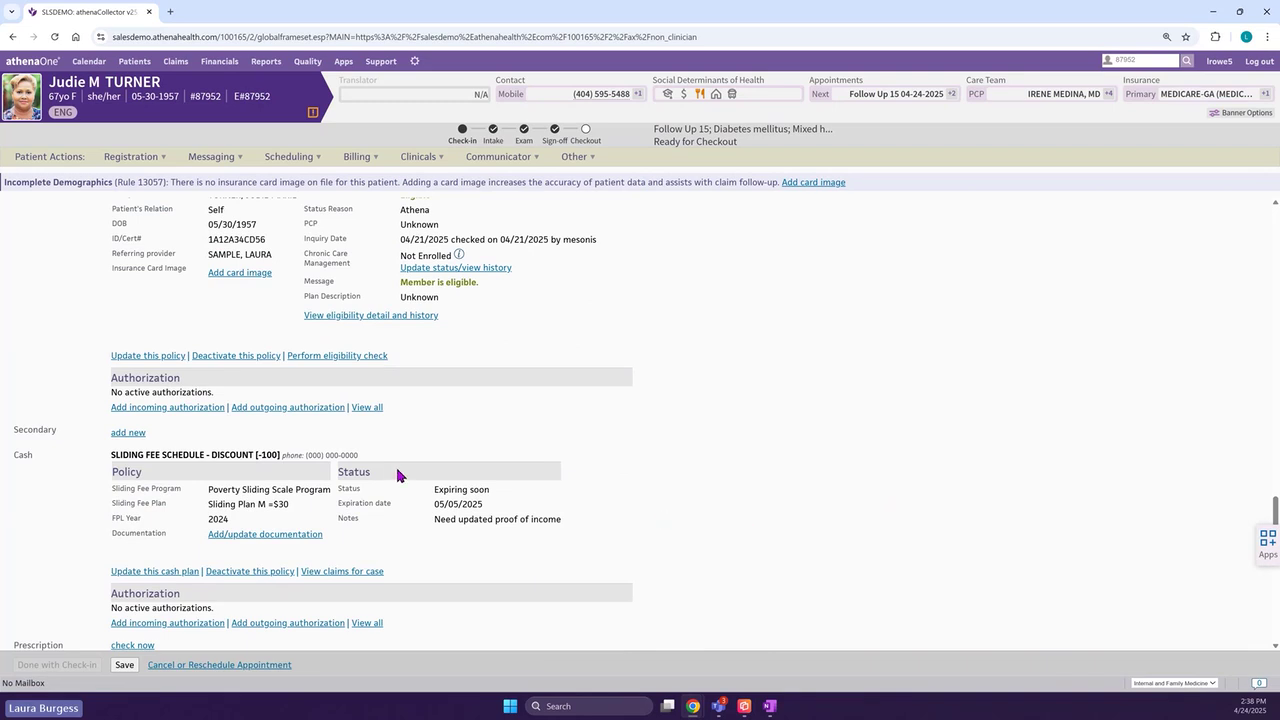
{"action": "scroll", "coordinate": [425, 505], "scroll_direction": "down", "scroll_amount": 1}
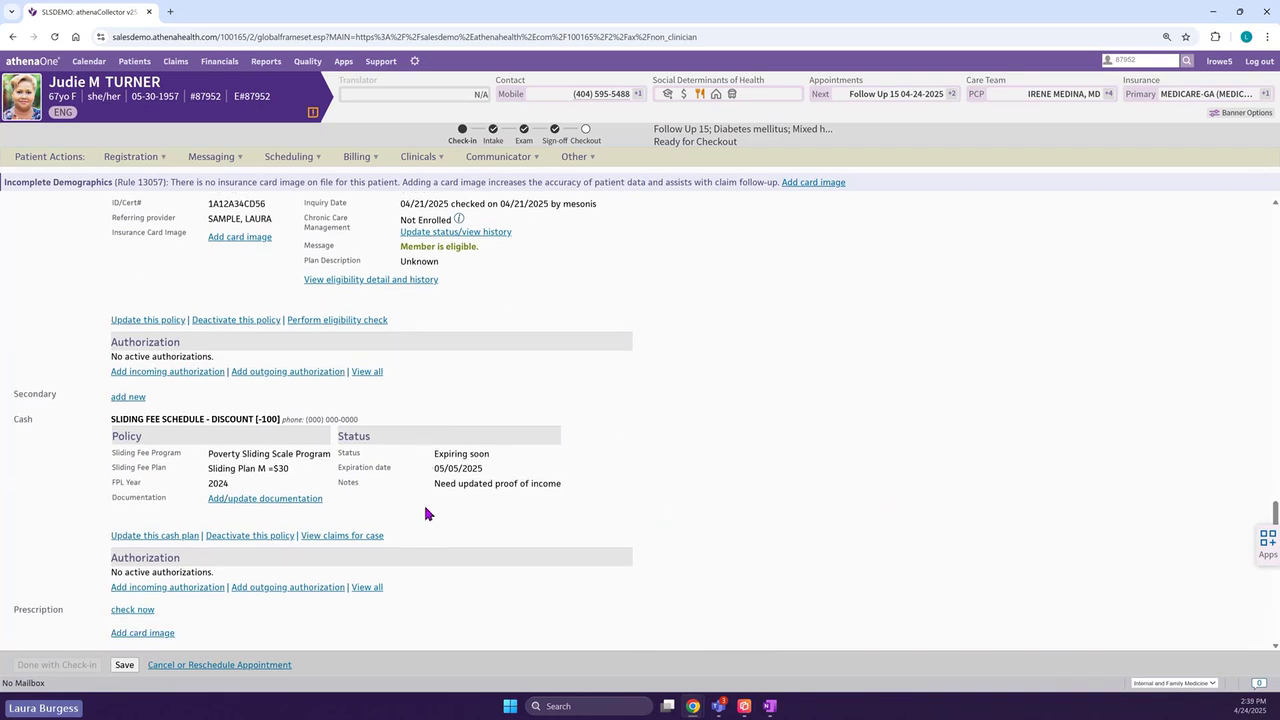
{"action": "scroll", "coordinate": [425, 513], "scroll_direction": "down", "scroll_amount": 1}
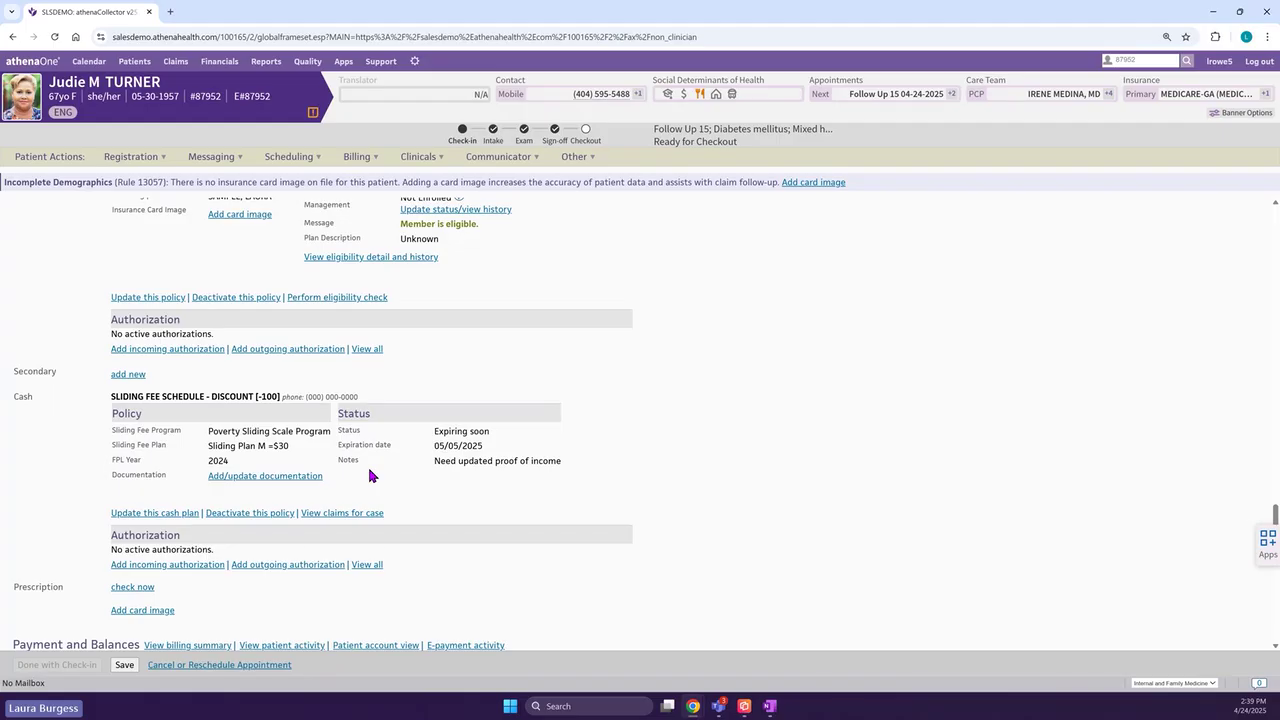
{"action": "scroll", "coordinate": [608, 450], "scroll_direction": "up", "scroll_amount": 1}
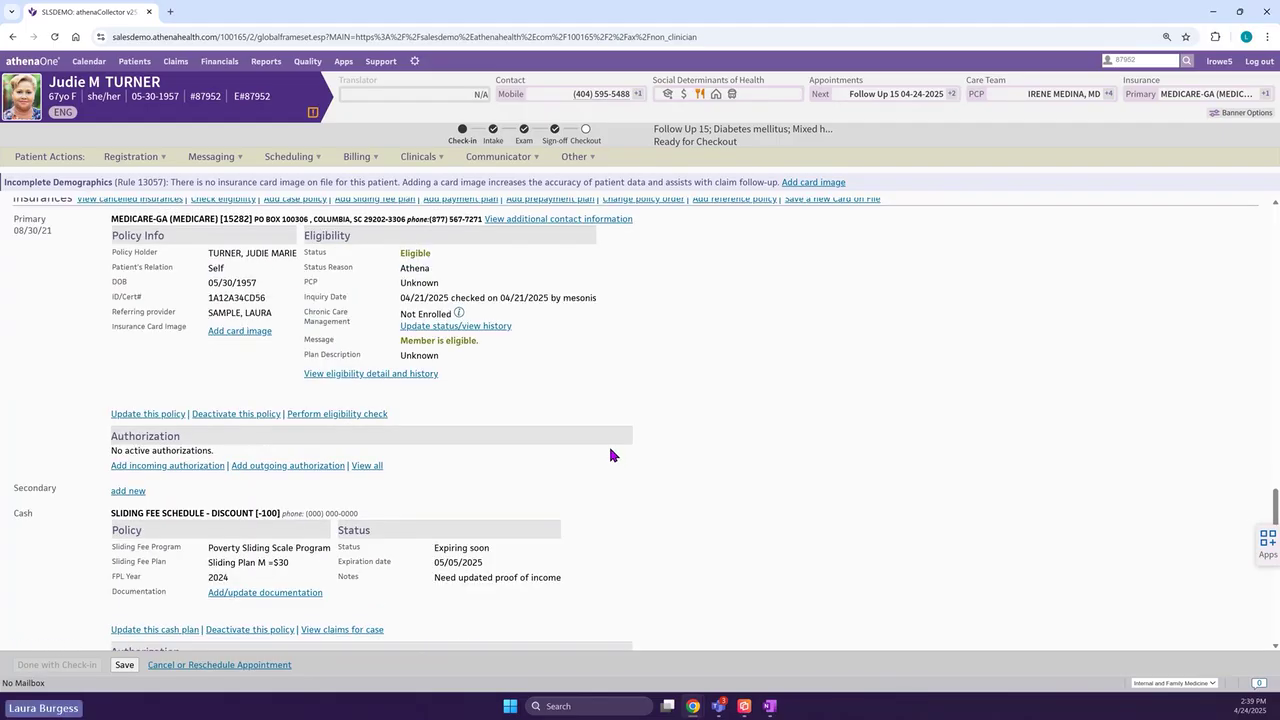
{"action": "scroll", "coordinate": [609, 450], "scroll_direction": "up", "scroll_amount": 2}
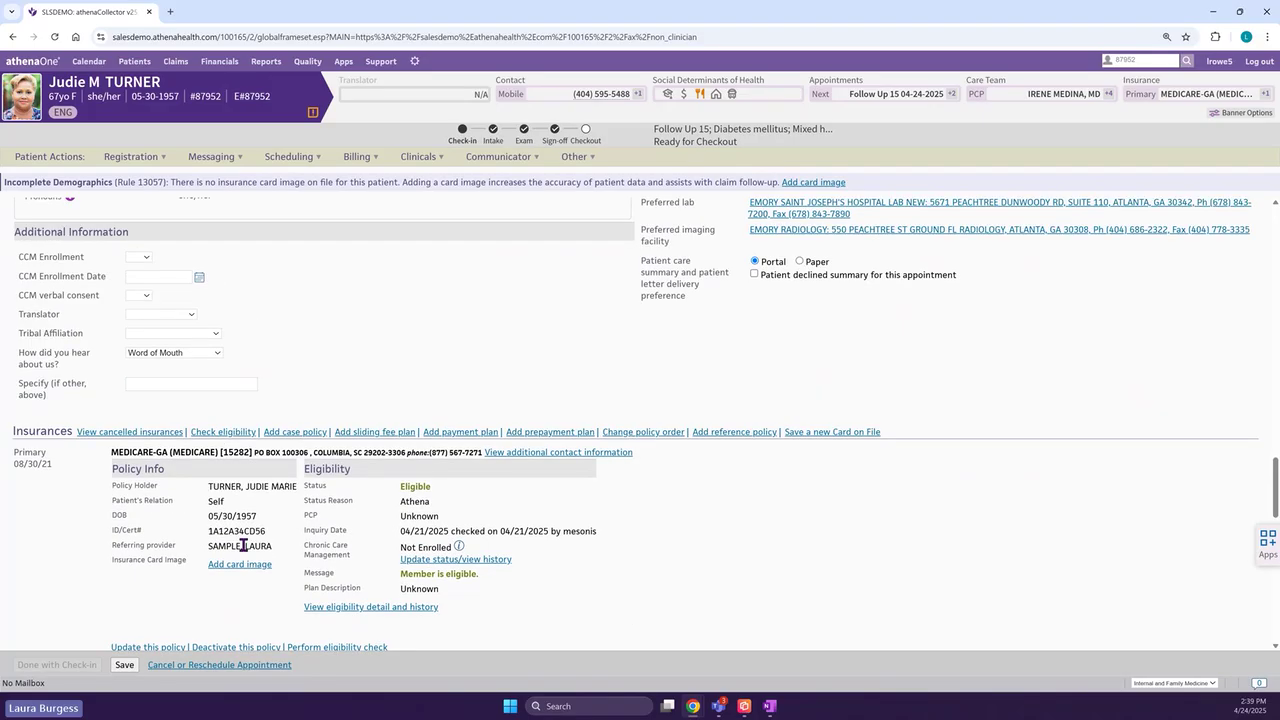
{"action": "scroll", "coordinate": [243, 545], "scroll_direction": "down", "scroll_amount": 1}
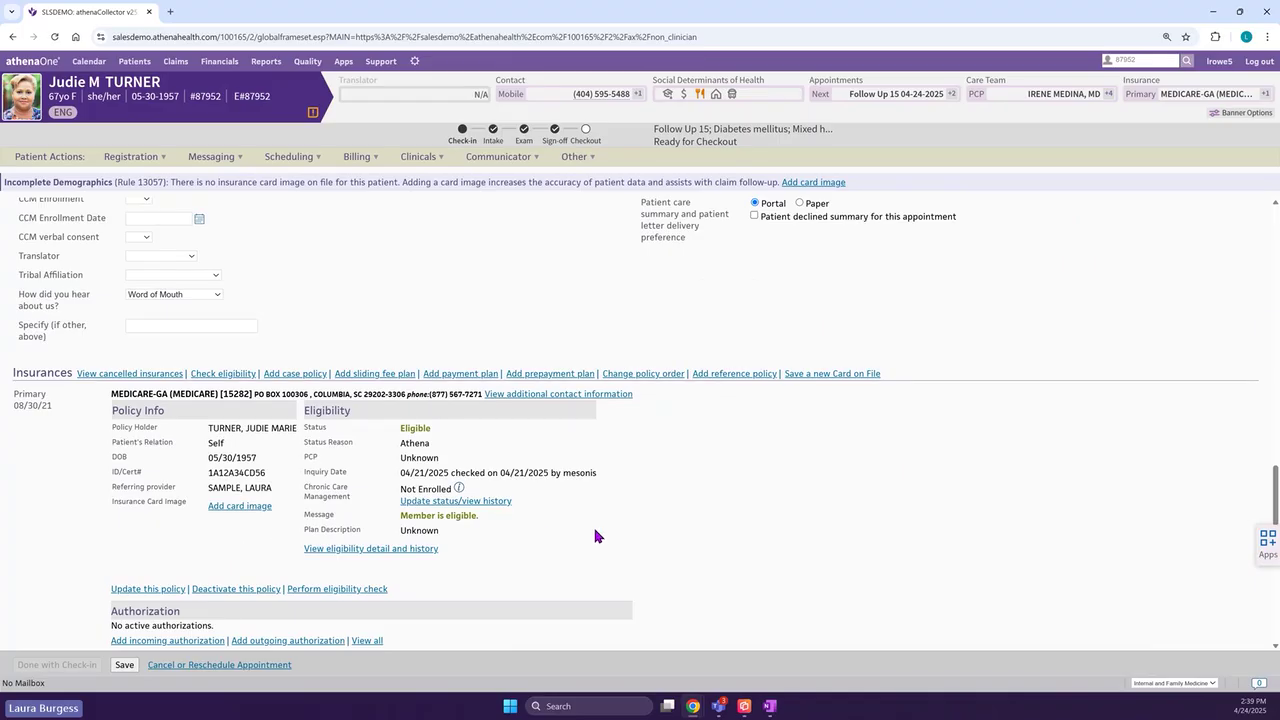
{"action": "scroll", "coordinate": [595, 536], "scroll_direction": "down", "scroll_amount": 1}
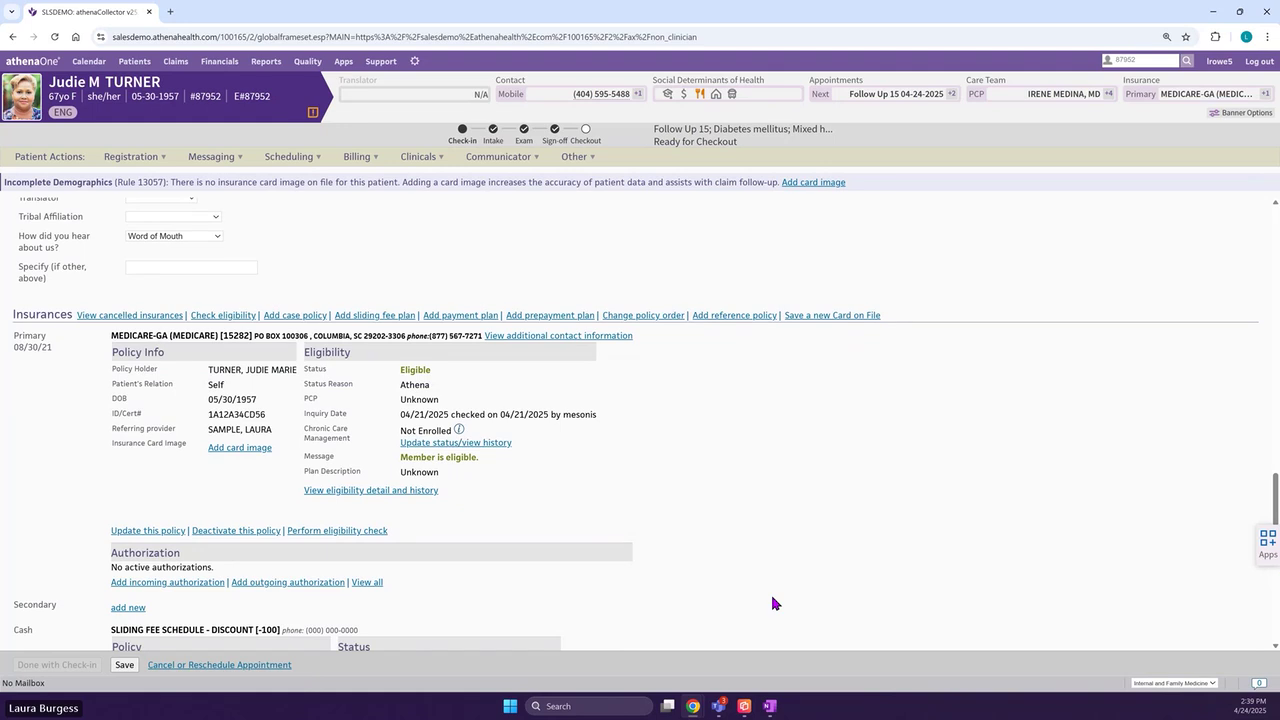
{"action": "scroll", "coordinate": [557, 572], "scroll_direction": "down", "scroll_amount": 5}
{"action": "scroll", "coordinate": [555, 577], "scroll_direction": "down", "scroll_amount": 5}
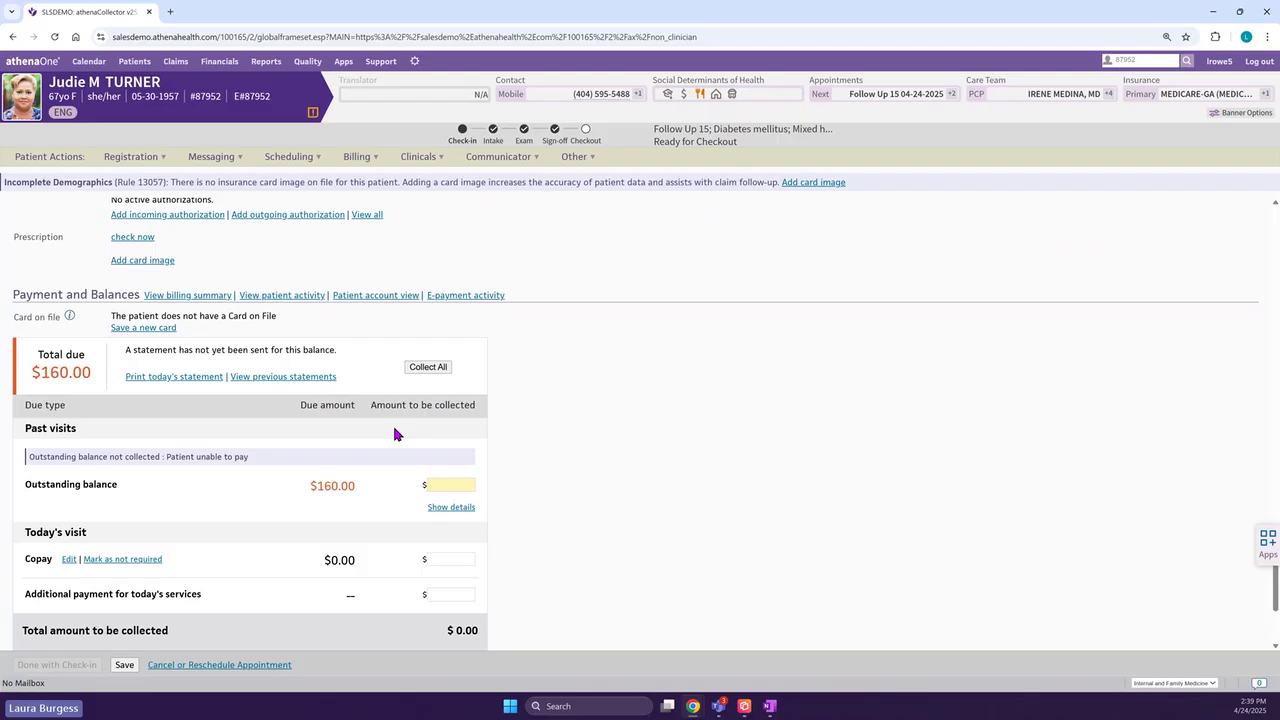
{"action": "scroll", "coordinate": [548, 447], "scroll_direction": "down", "scroll_amount": 1}
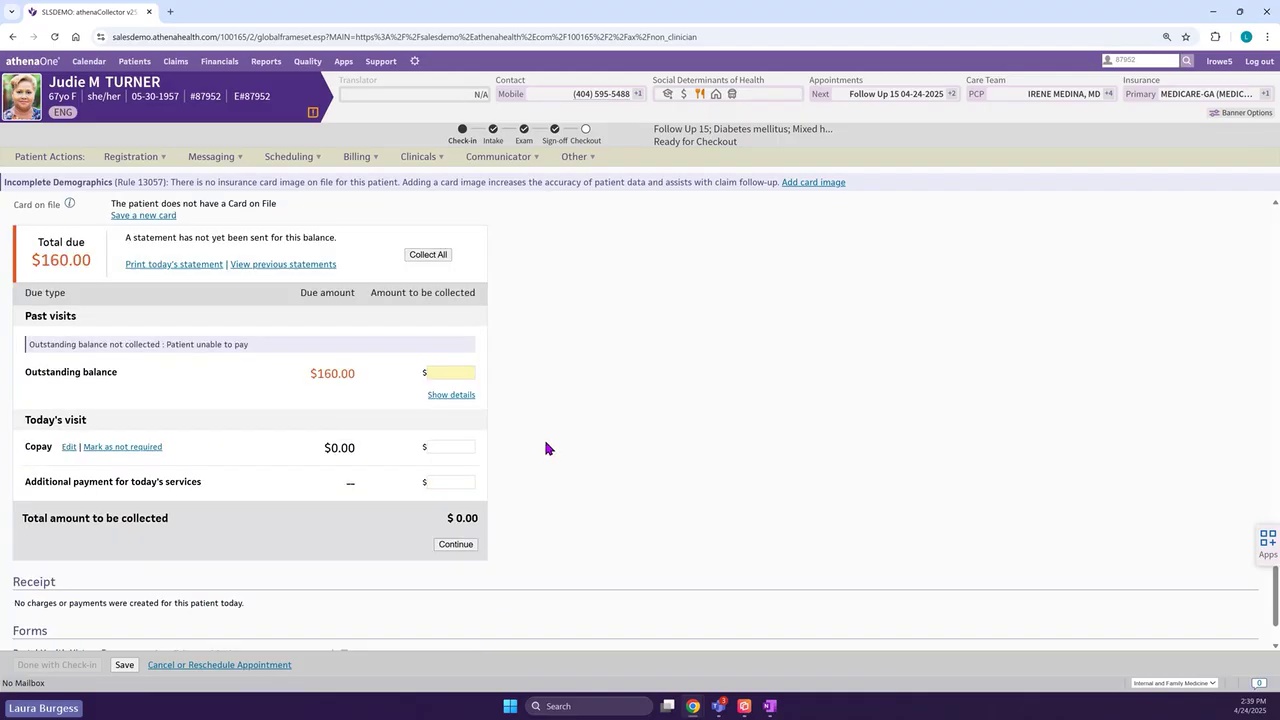
{"action": "scroll", "coordinate": [545, 447], "scroll_direction": "down", "scroll_amount": 1}
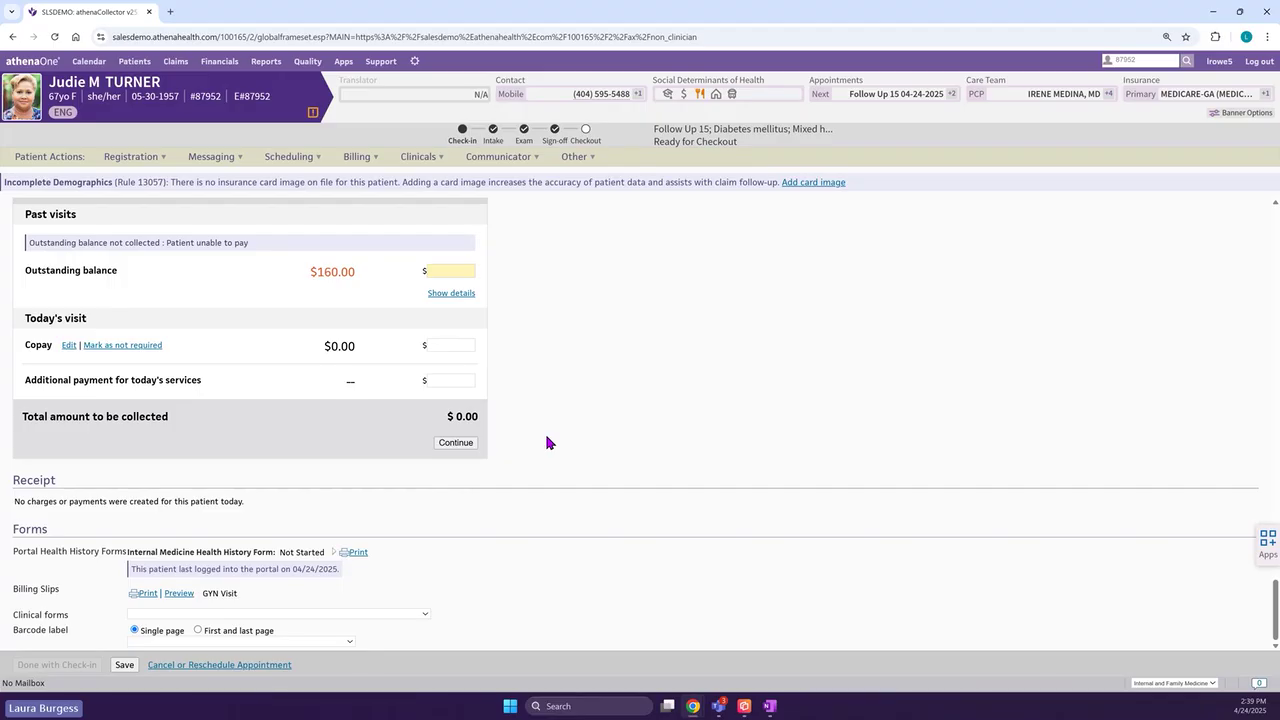
- Return home and switch the User Homepage to the Clinician layout
{"action": "left_click", "coordinate": [43, 64]}
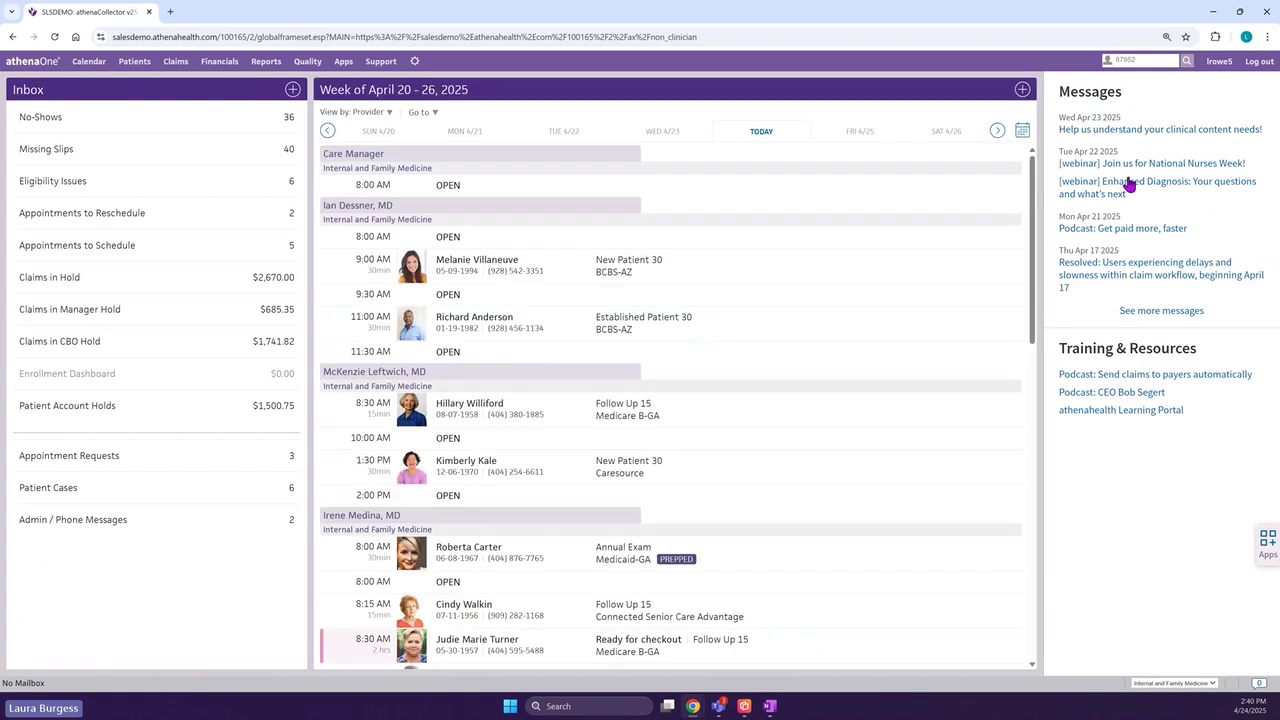
{"action": "left_click", "coordinate": [1220, 62]}
{"action": "left_click", "coordinate": [1190, 145]}
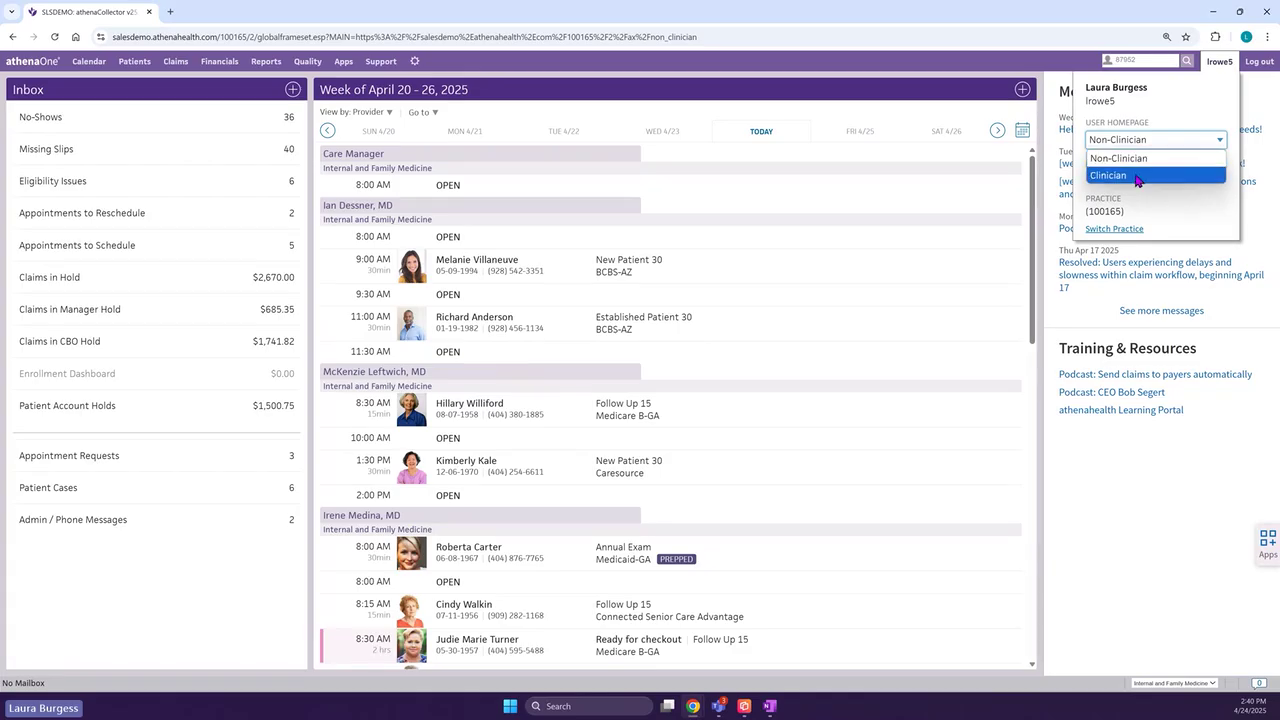
{"action": "left_click", "coordinate": [1138, 175]}
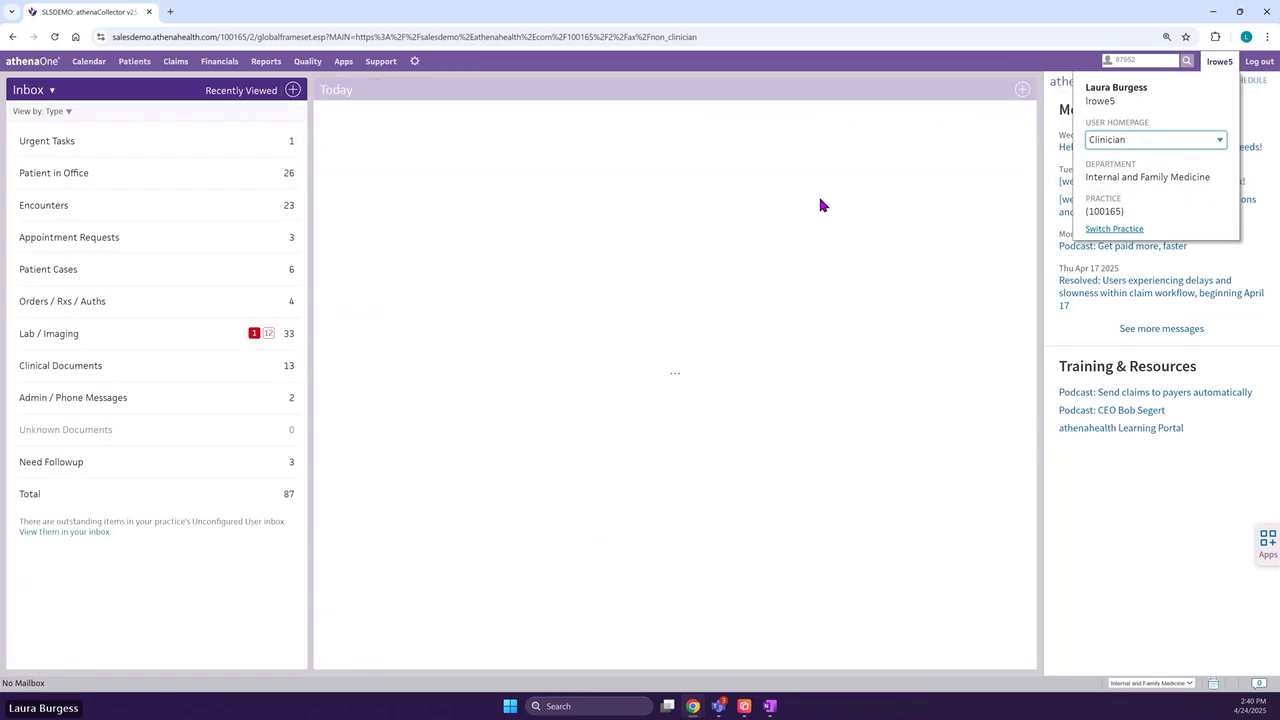
- Open and close the department and user picker, then scroll today's schedule to the Check-out patient
{"action": "left_click", "coordinate": [293, 91]}
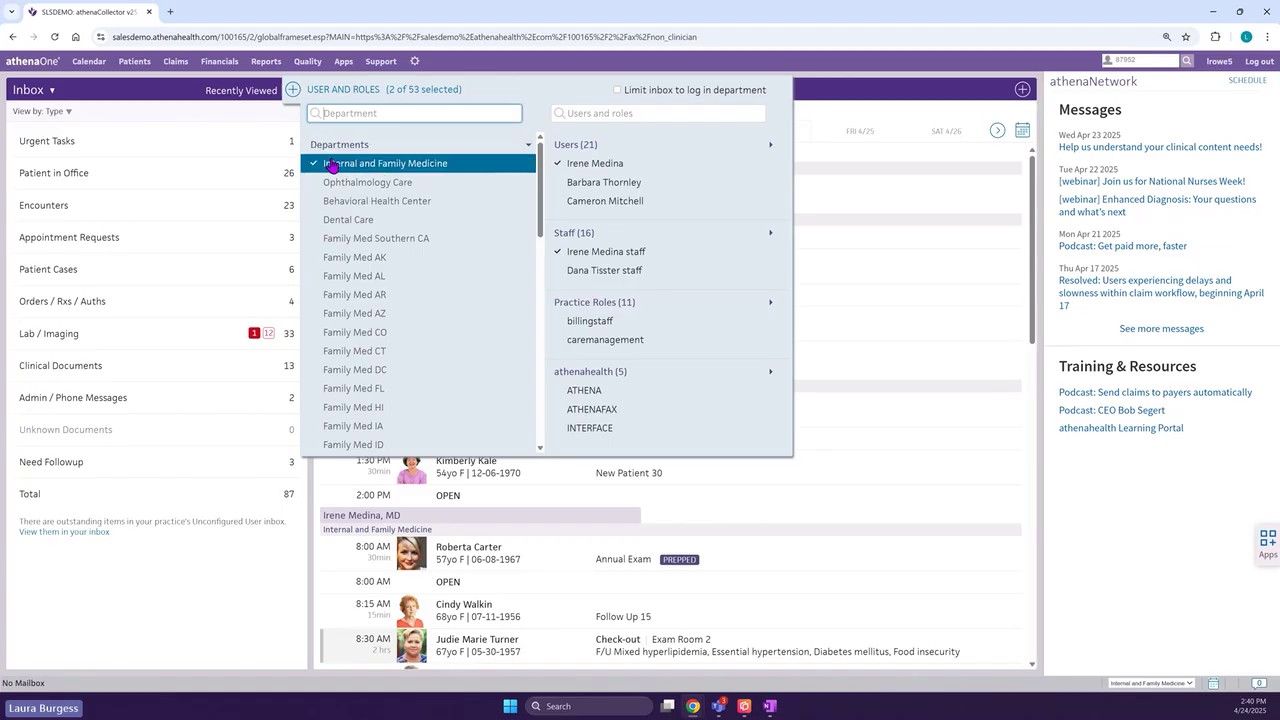
{"action": "left_click", "coordinate": [157, 96]}
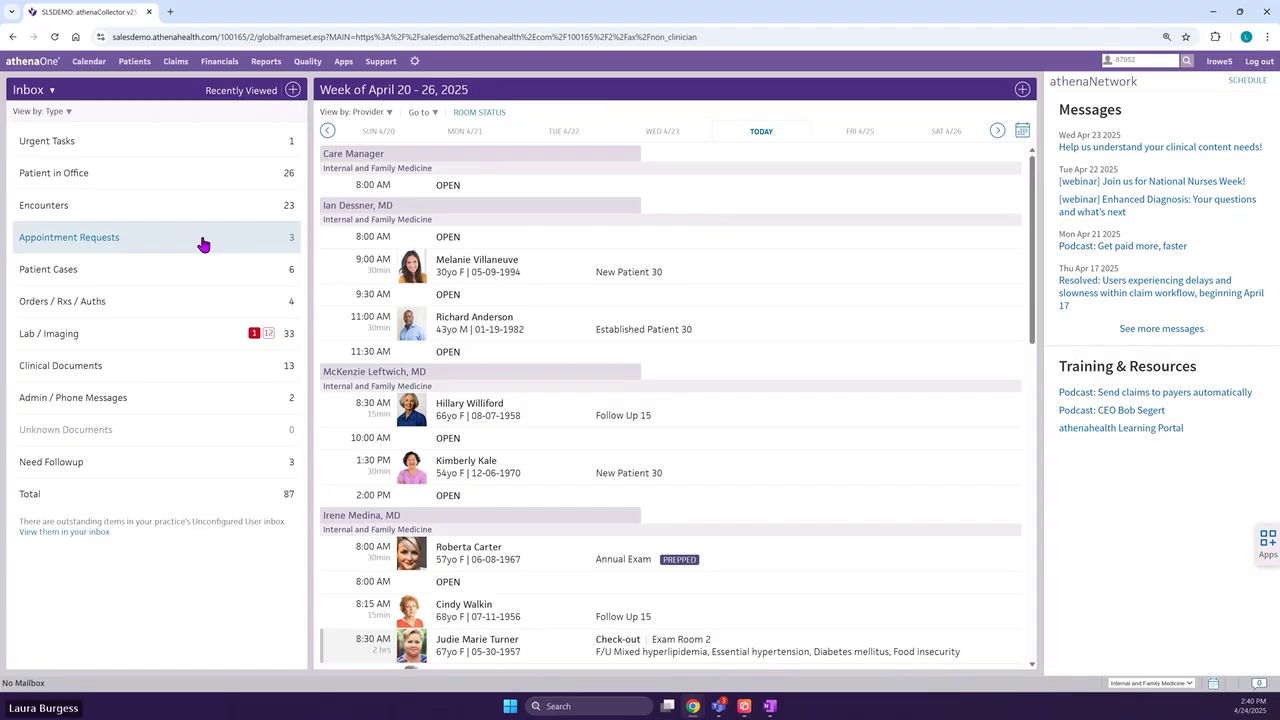
{"action": "scroll", "coordinate": [551, 342], "scroll_direction": "down", "scroll_amount": 1}
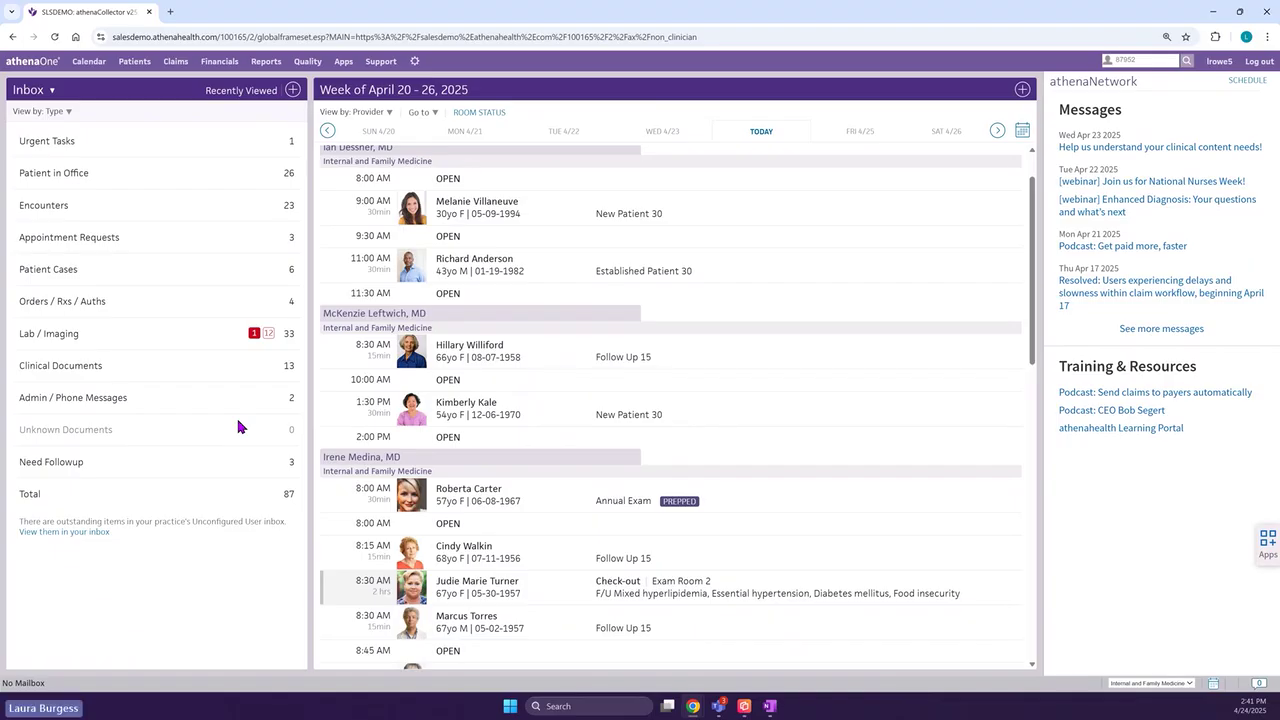
{"action": "scroll", "coordinate": [560, 520], "scroll_direction": "down", "scroll_amount": 2}
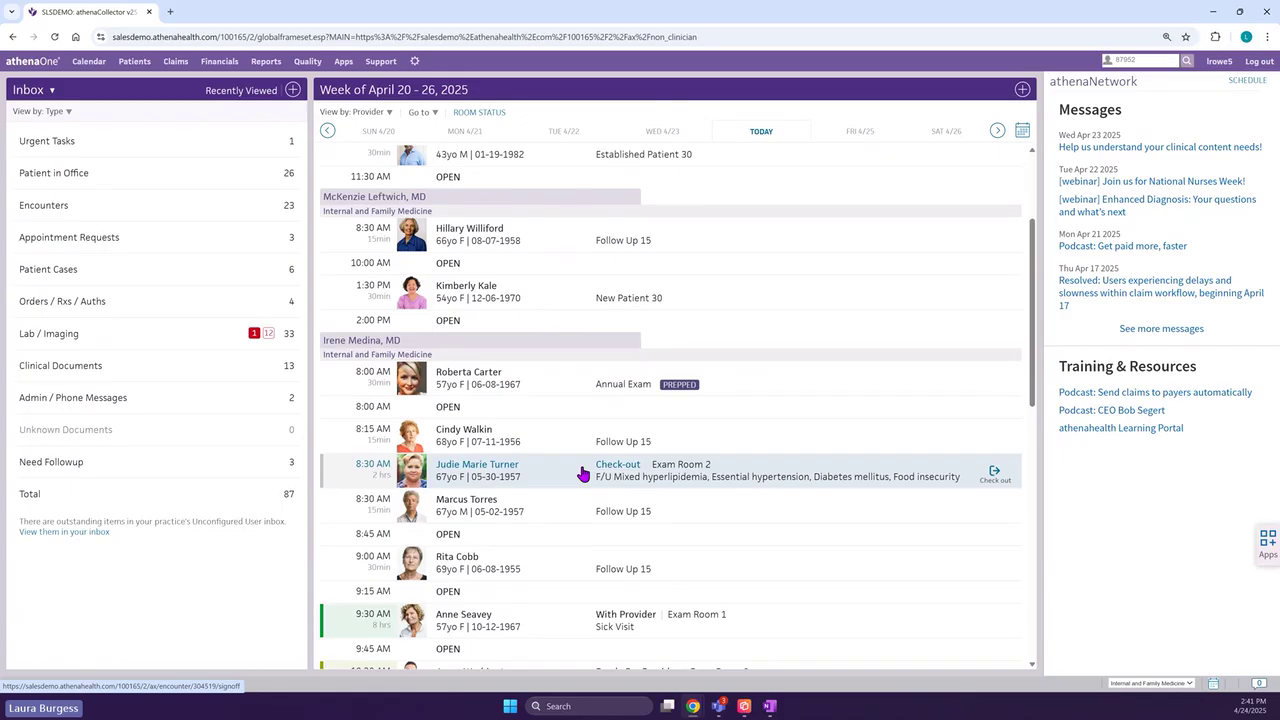
- Open the 8:30 checked-out patient's Follow up 15 intake at the Vaccines section
{"action": "left_click", "coordinate": [587, 476]}
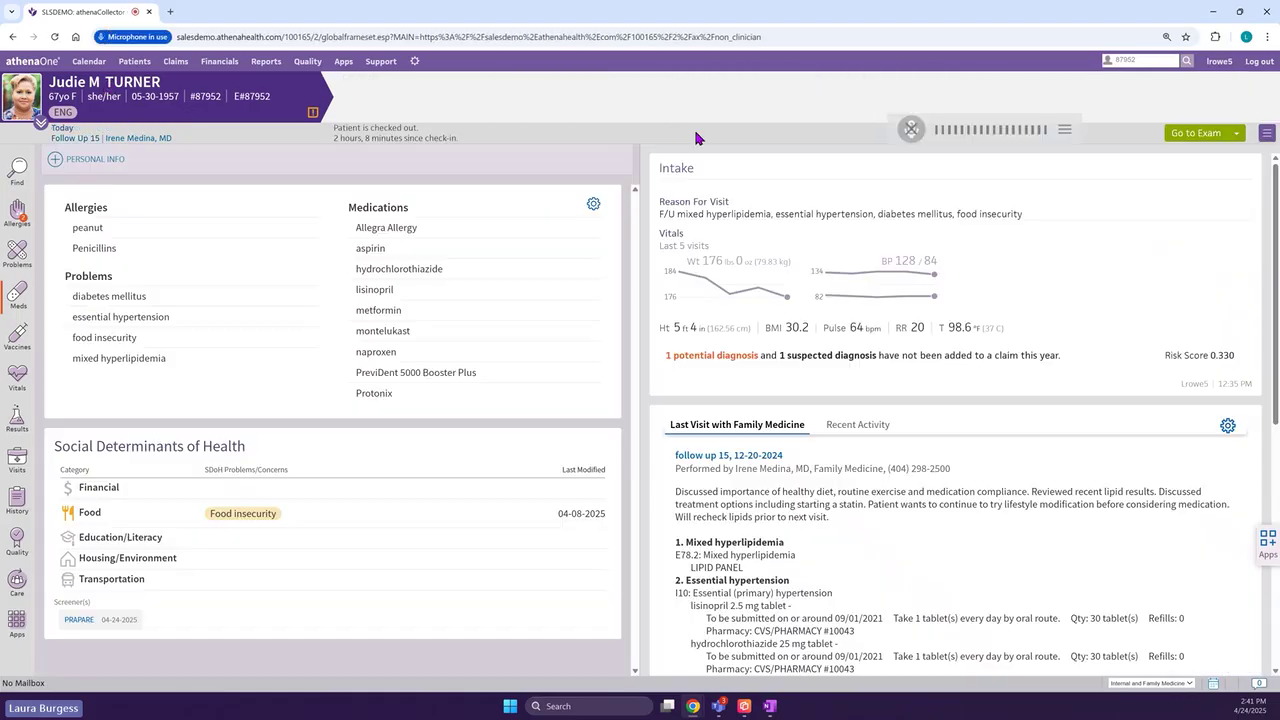
{"action": "left_click", "coordinate": [1210, 140]}
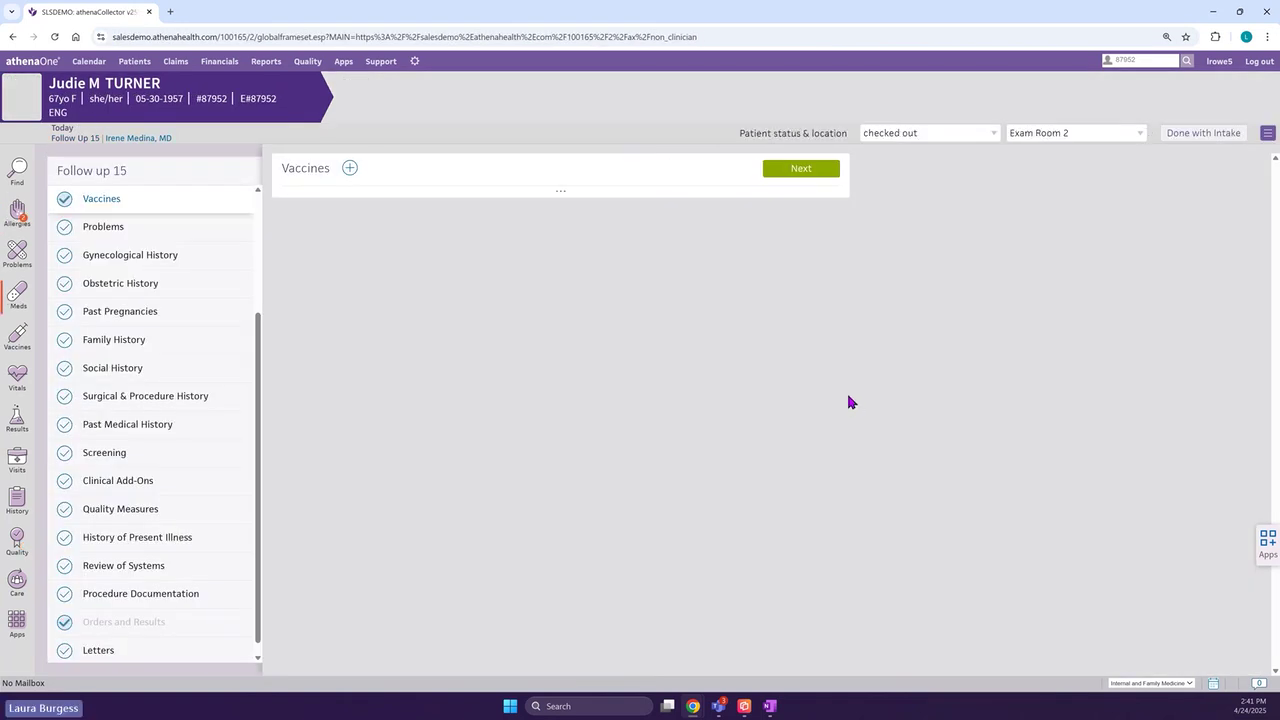
{"action": "scroll", "coordinate": [260, 337], "scroll_direction": "up", "scroll_amount": 3}
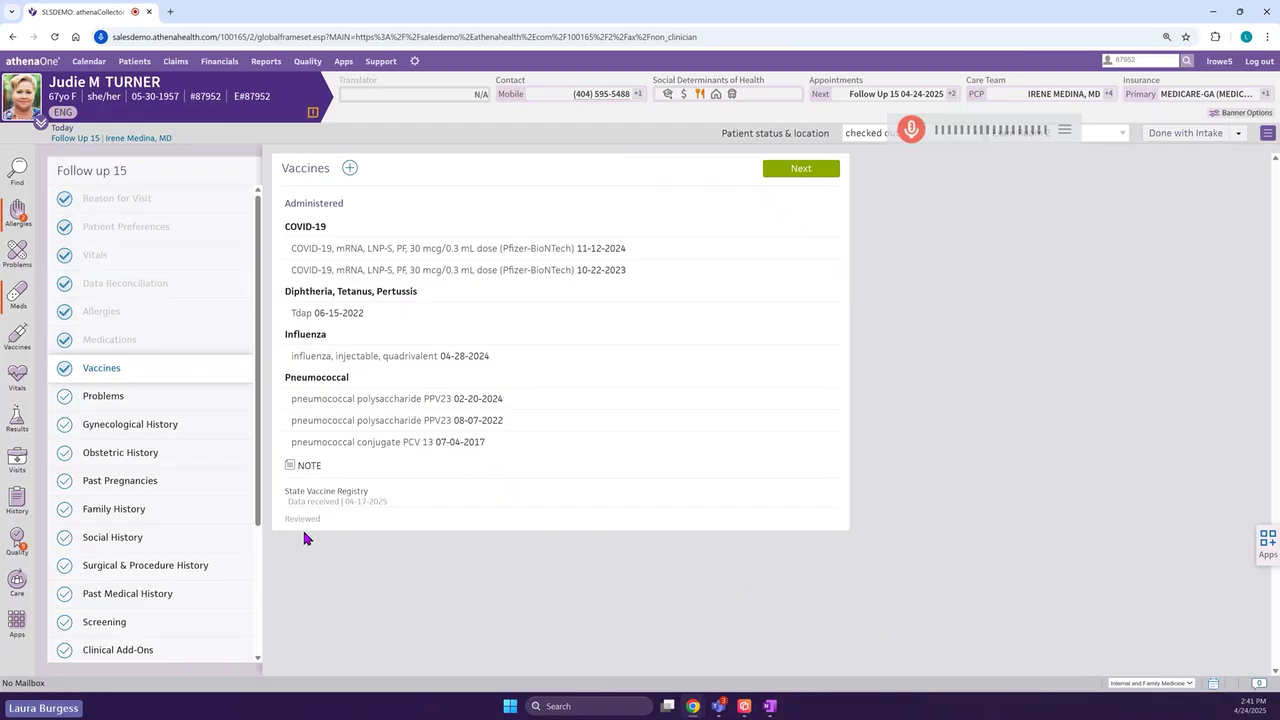
{"action": "scroll", "coordinate": [212, 490], "scroll_direction": "down", "scroll_amount": 1}
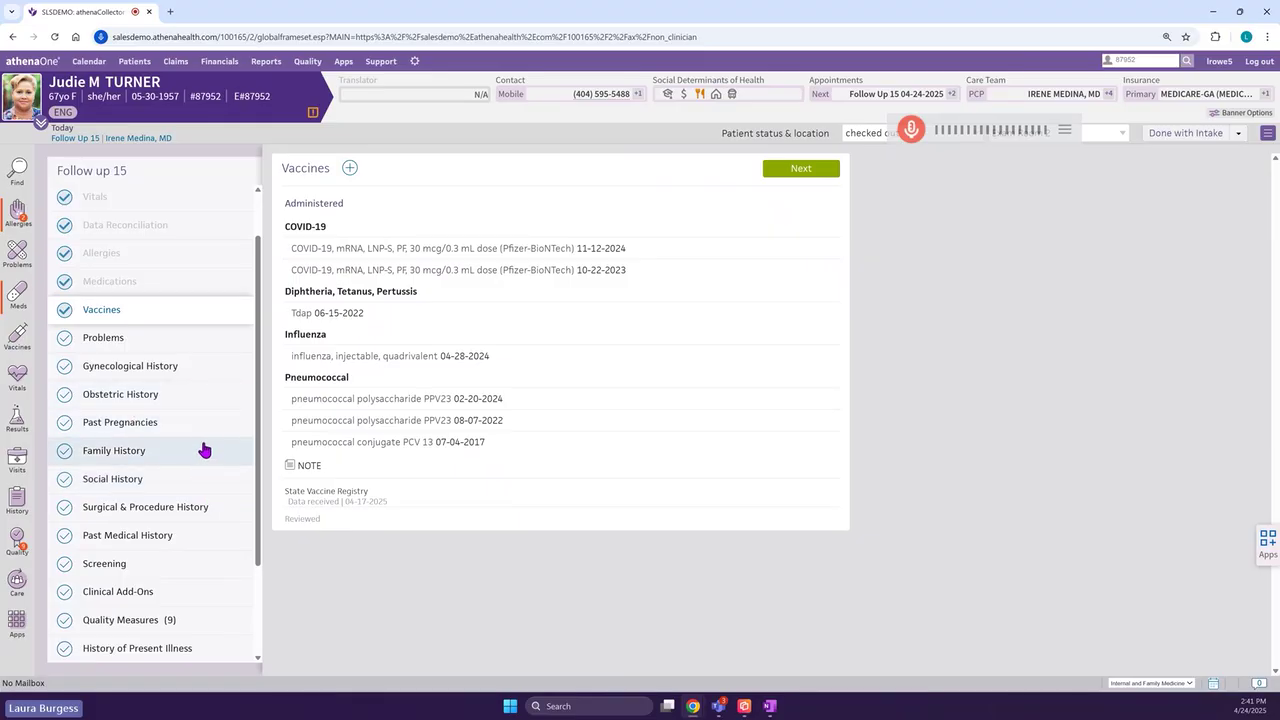
- Return to the chart summary and highlight 'insecurity' in the Food insecurity problem
{"action": "left_click", "coordinate": [120, 88]}
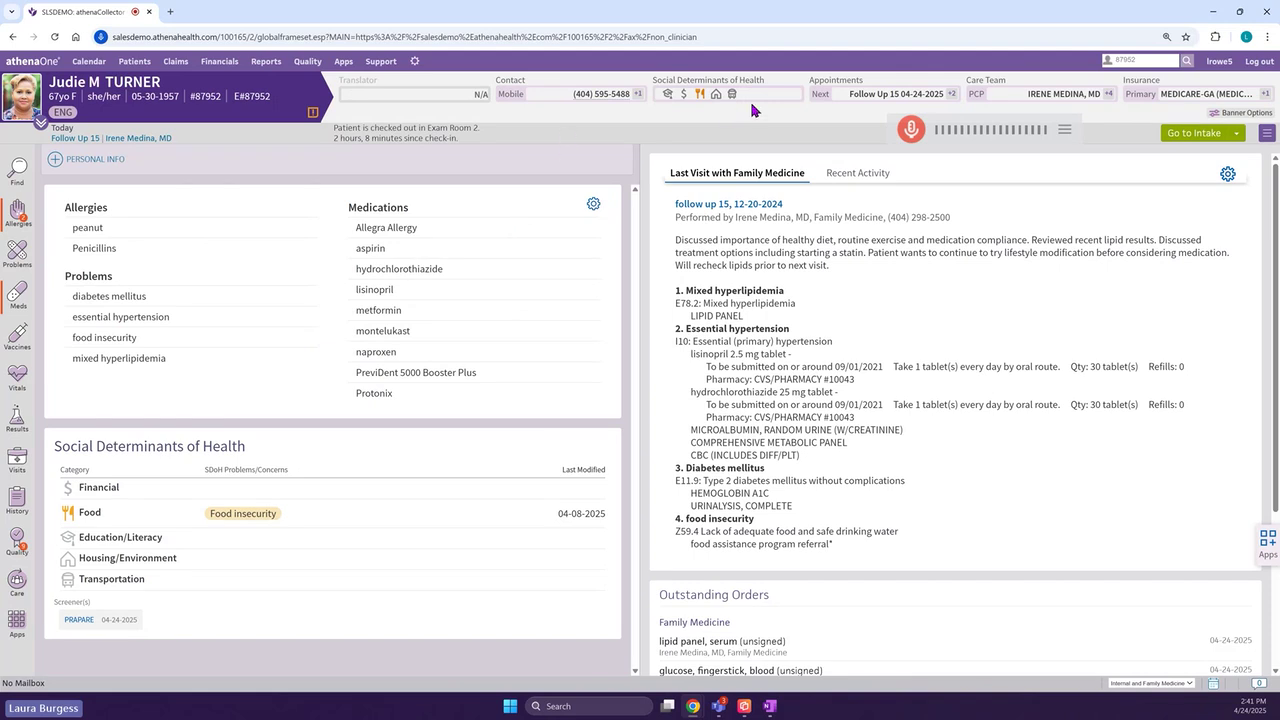
{"action": "mouse_move", "coordinate": [705, 95]}
{"action": "left_click_drag", "start_coordinate": [140, 341], "coordinate": [70, 347]}
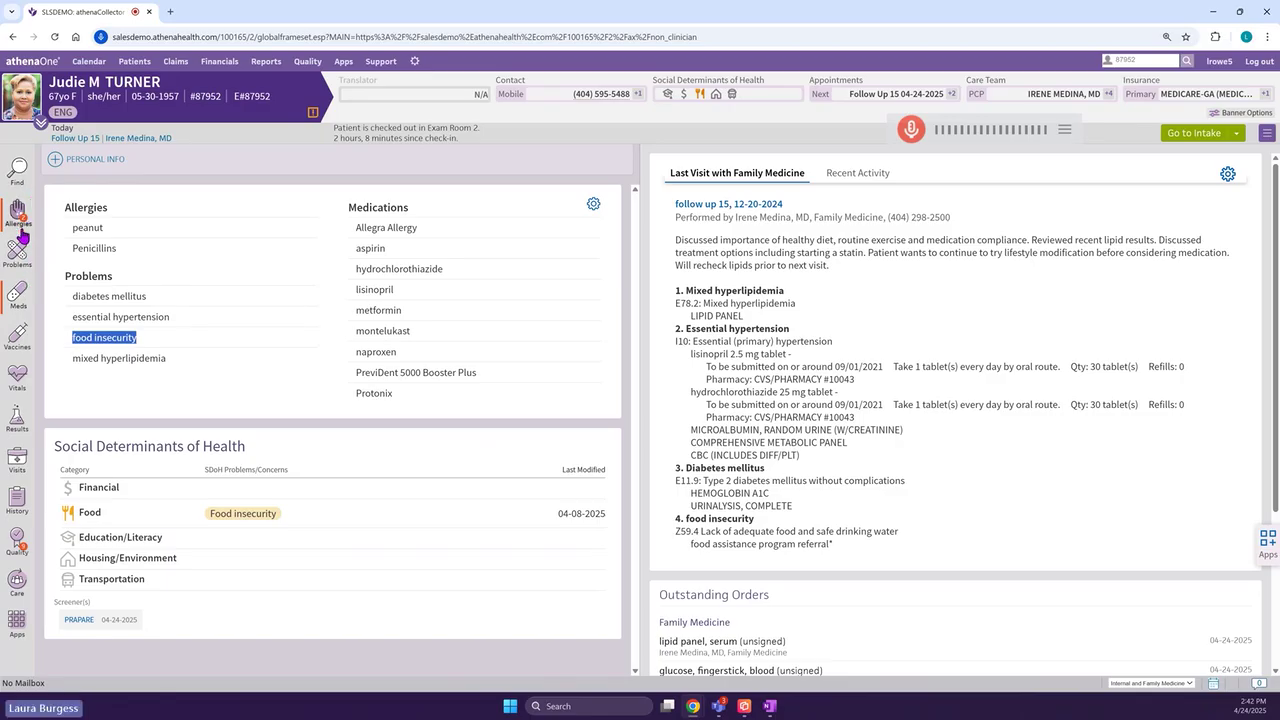
- Review the patient's medications, vaccine history, visits and quality measures from the sidebar
{"action": "left_click", "coordinate": [18, 296]}
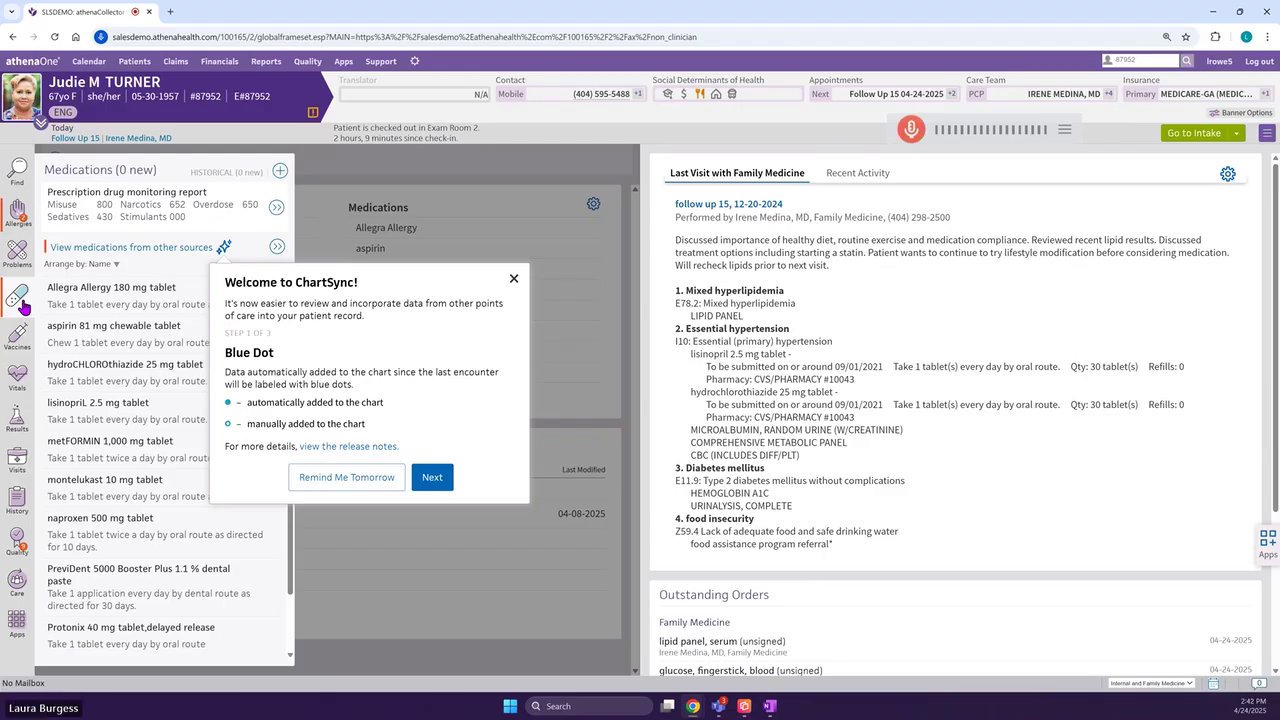
{"action": "left_click", "coordinate": [18, 338]}
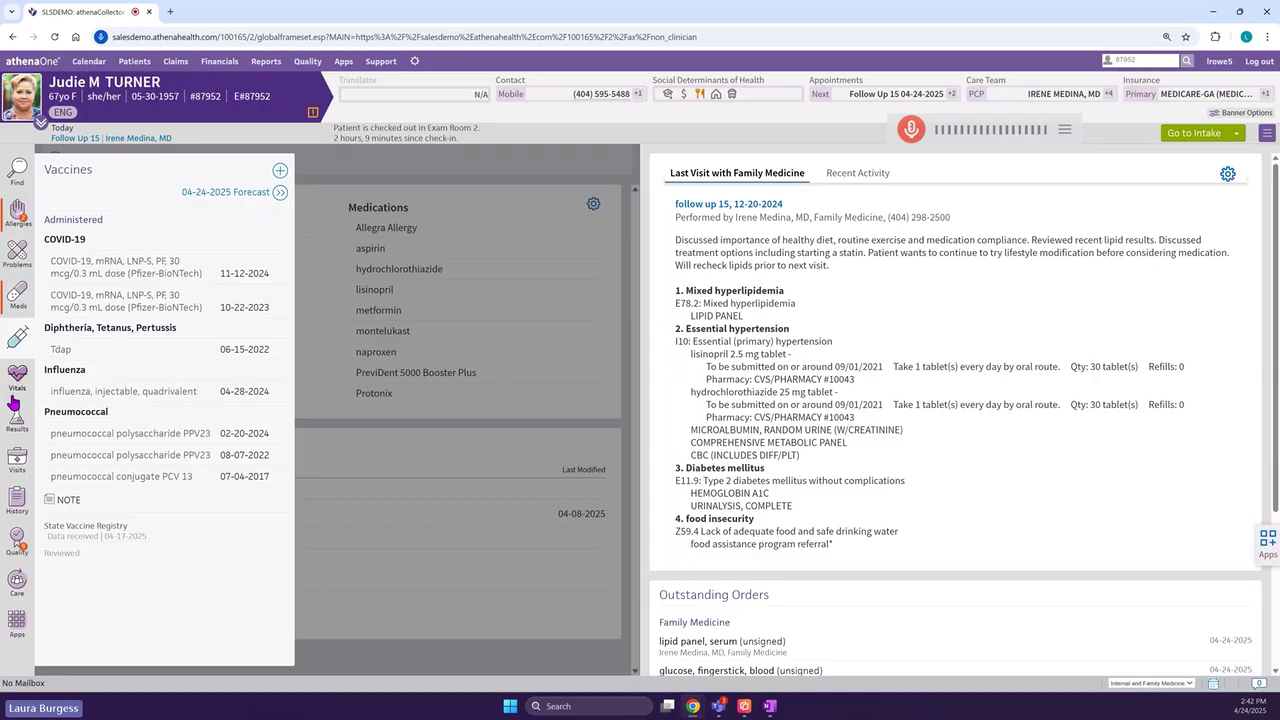
{"action": "left_click", "coordinate": [18, 463]}
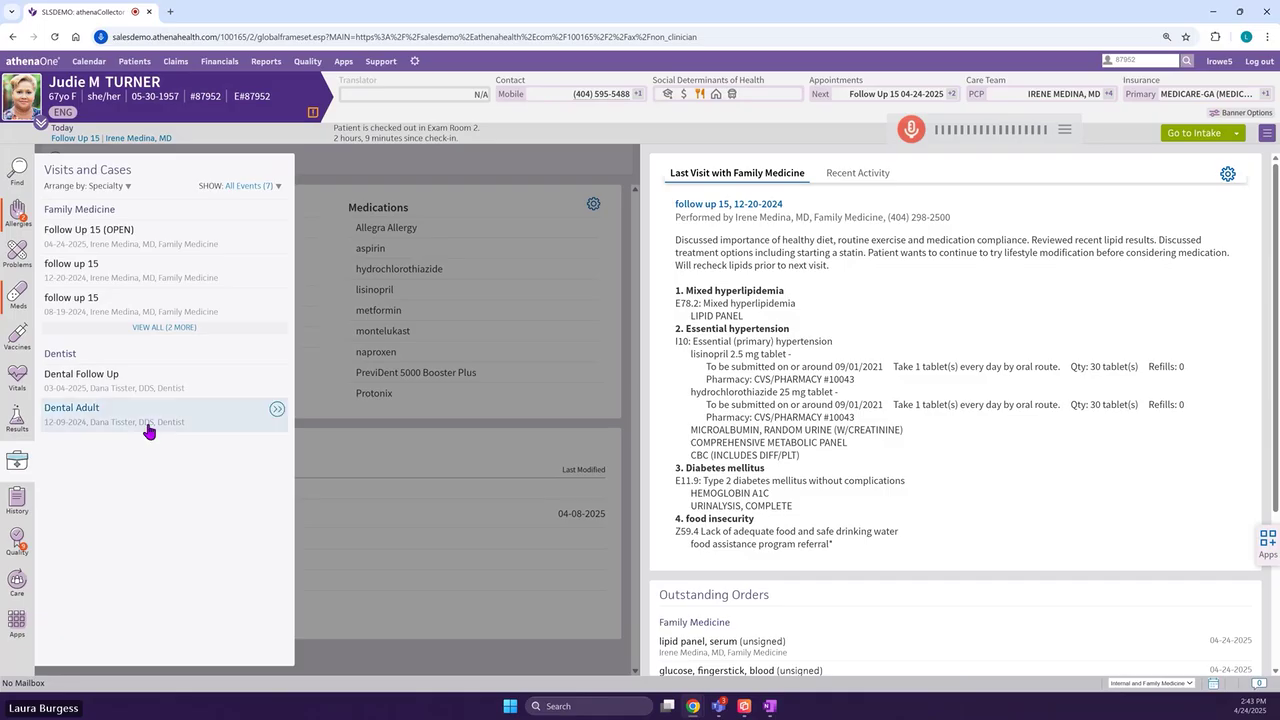
{"action": "left_click", "coordinate": [17, 545]}
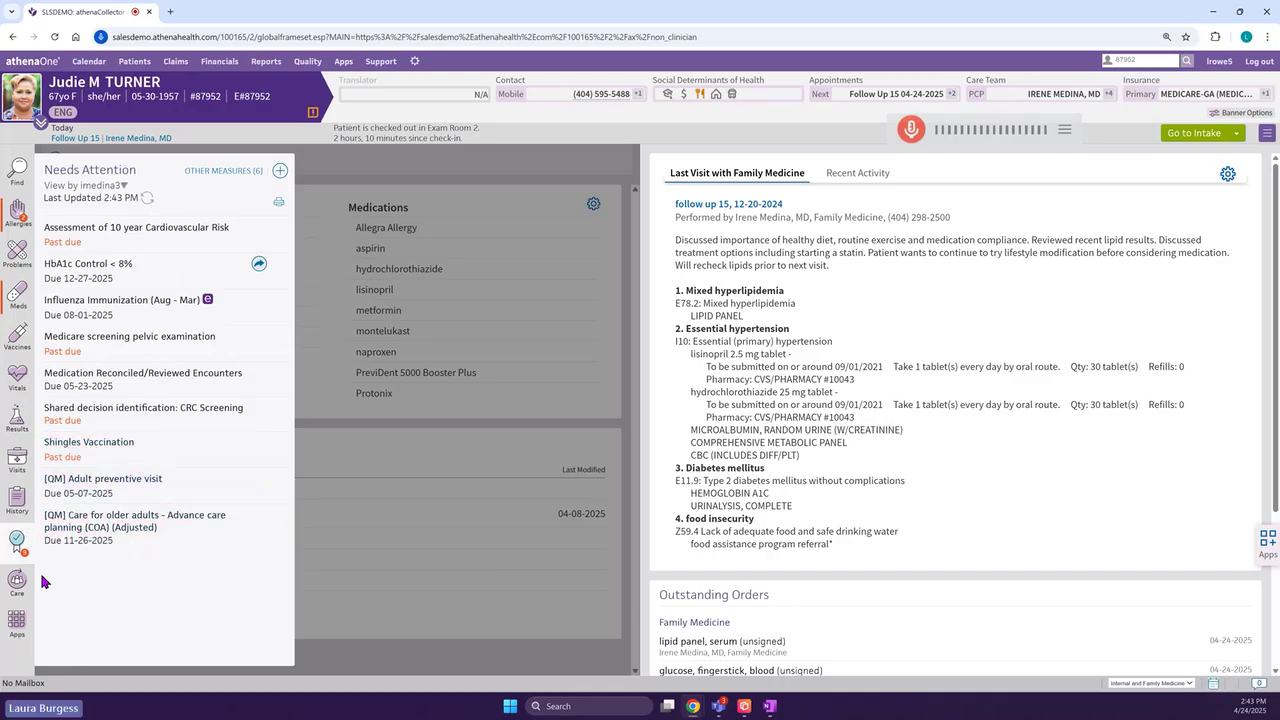
- Close the Apps flyout, scroll to the outstanding orders, and open the visit-stage menu
{"action": "mouse_move", "coordinate": [16, 628]}
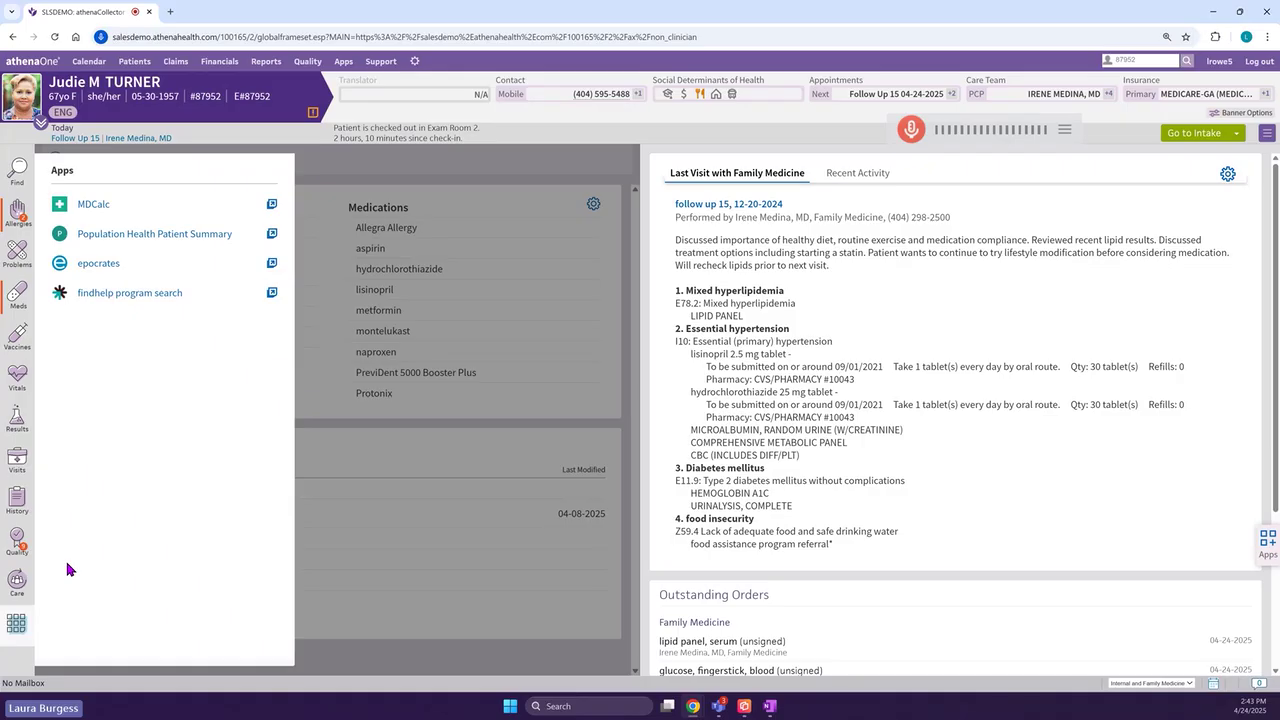
{"action": "left_click", "coordinate": [14, 632]}
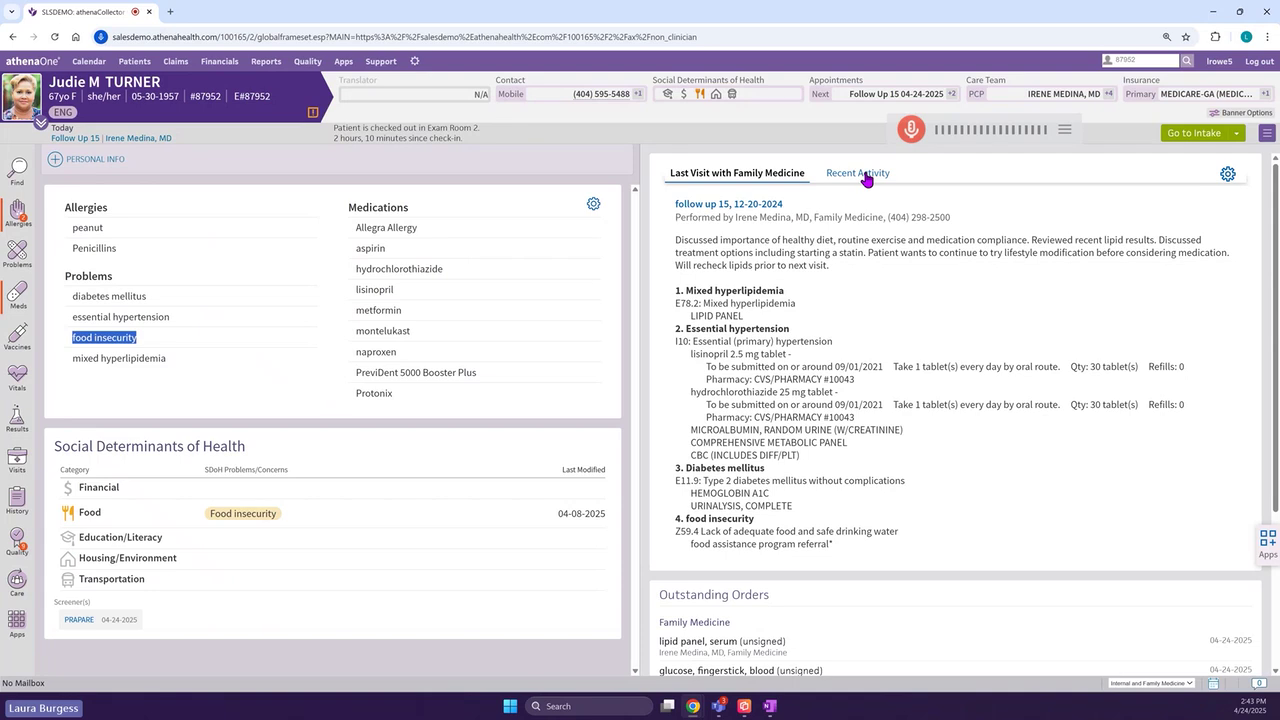
{"action": "scroll", "coordinate": [842, 334], "scroll_direction": "down", "scroll_amount": 3}
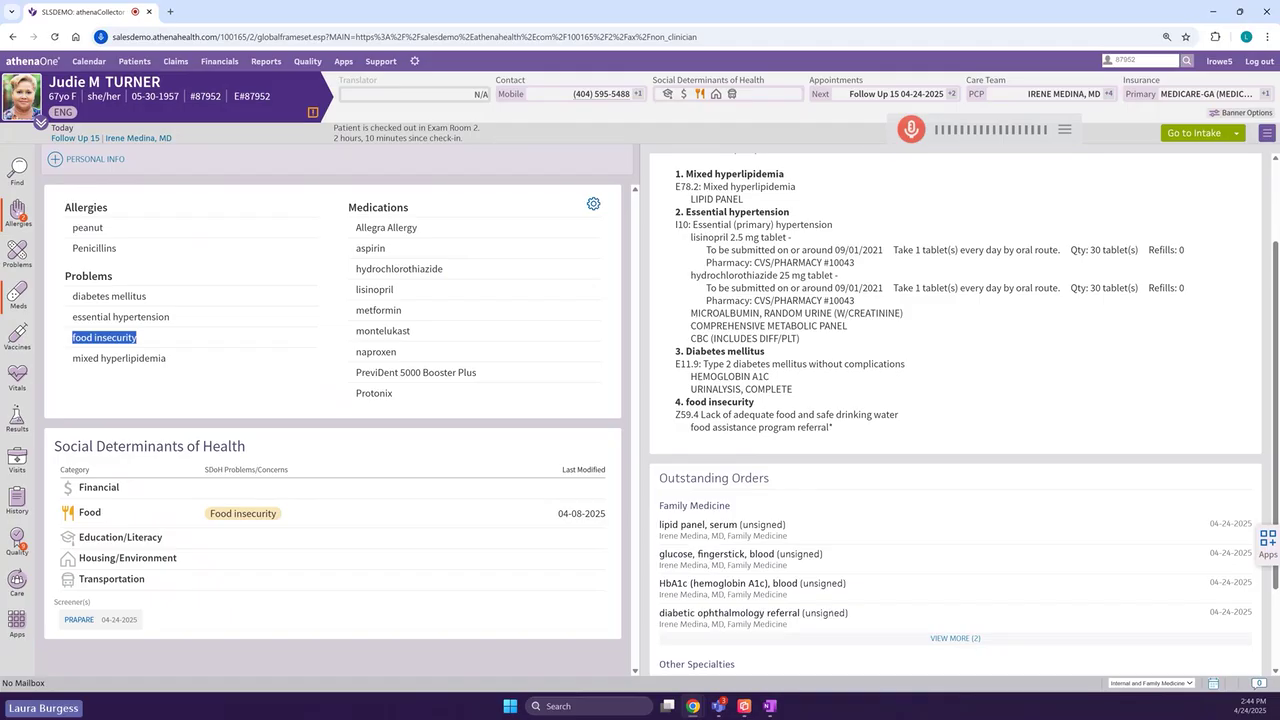
{"action": "left_click", "coordinate": [1237, 133]}
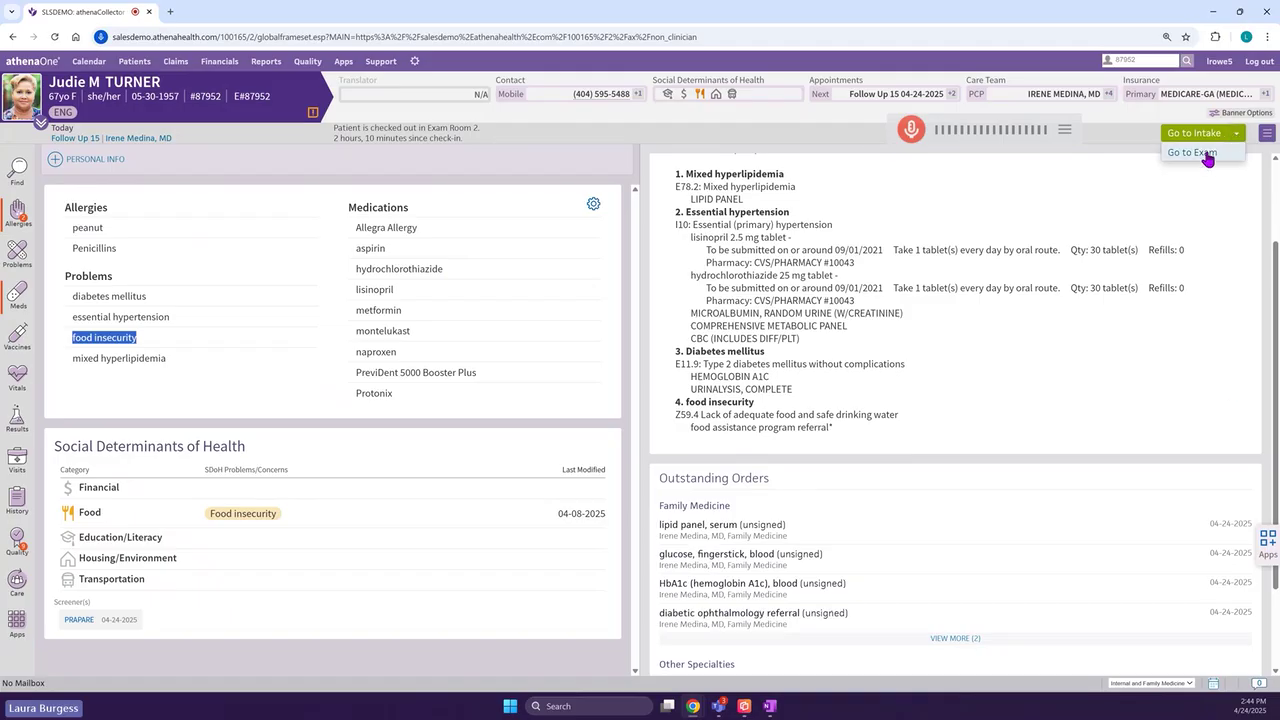
- Move the visit to the exam and view the HPI, opening and closing the findings list
{"action": "left_click", "coordinate": [1205, 158]}
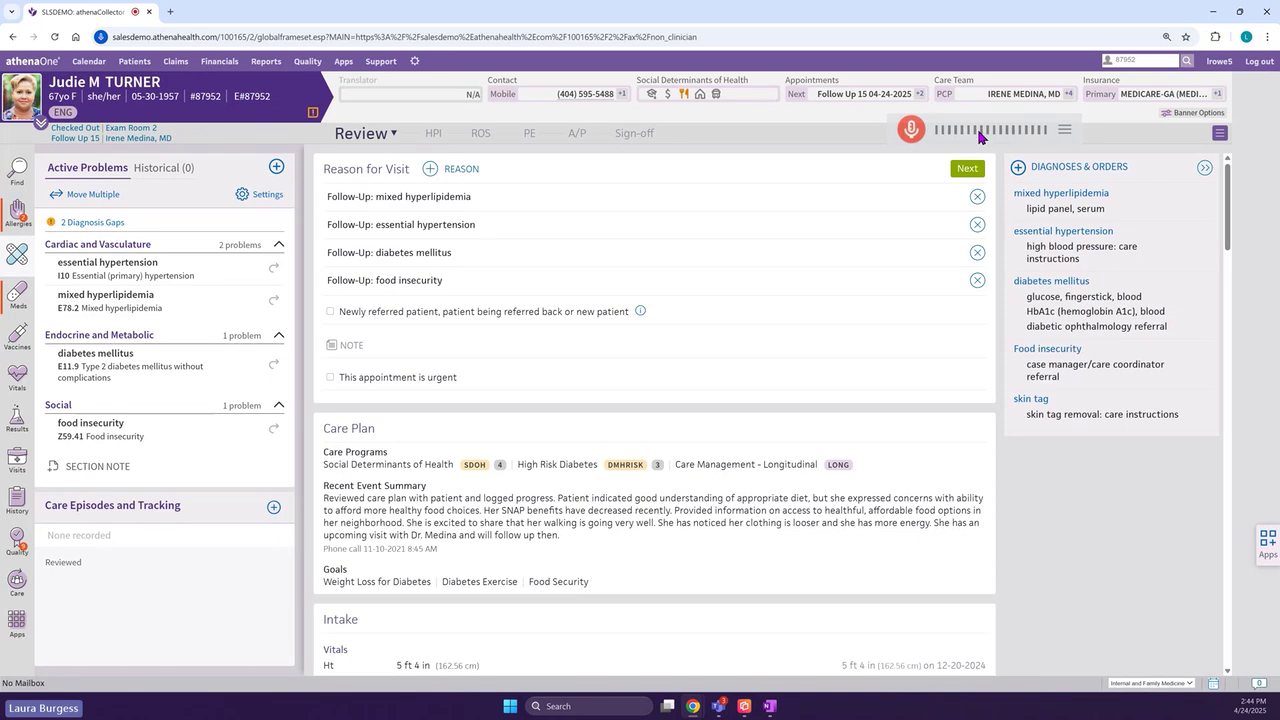
{"action": "left_click", "coordinate": [438, 135]}
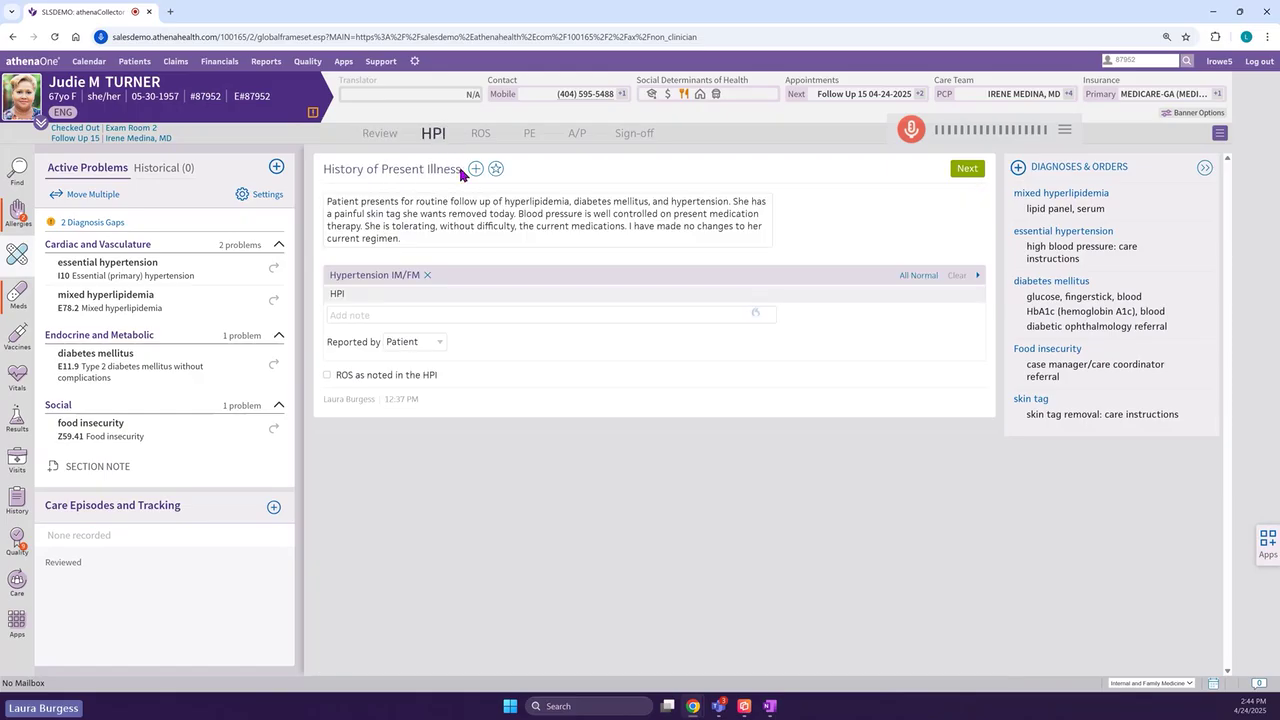
{"action": "left_click", "coordinate": [476, 169]}
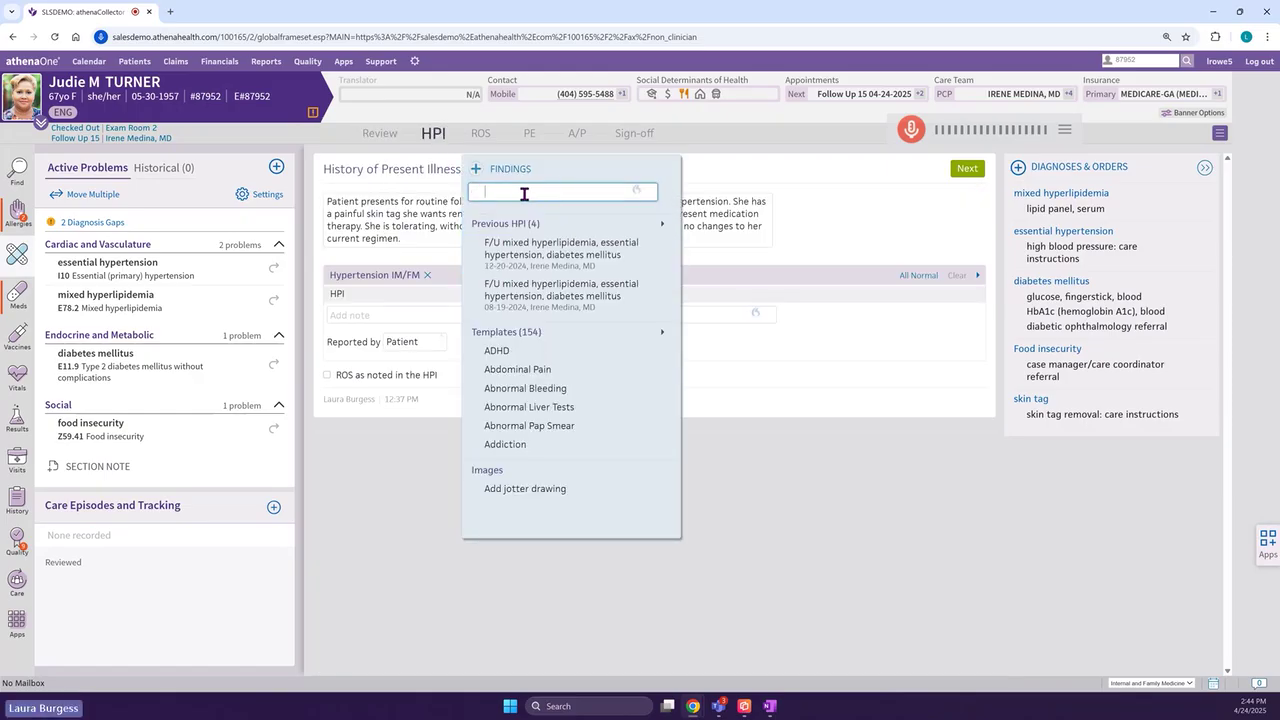
{"action": "left_click", "coordinate": [700, 148]}
- Scroll through the visit Review page, then return to the HPI
{"action": "left_click", "coordinate": [379, 143]}
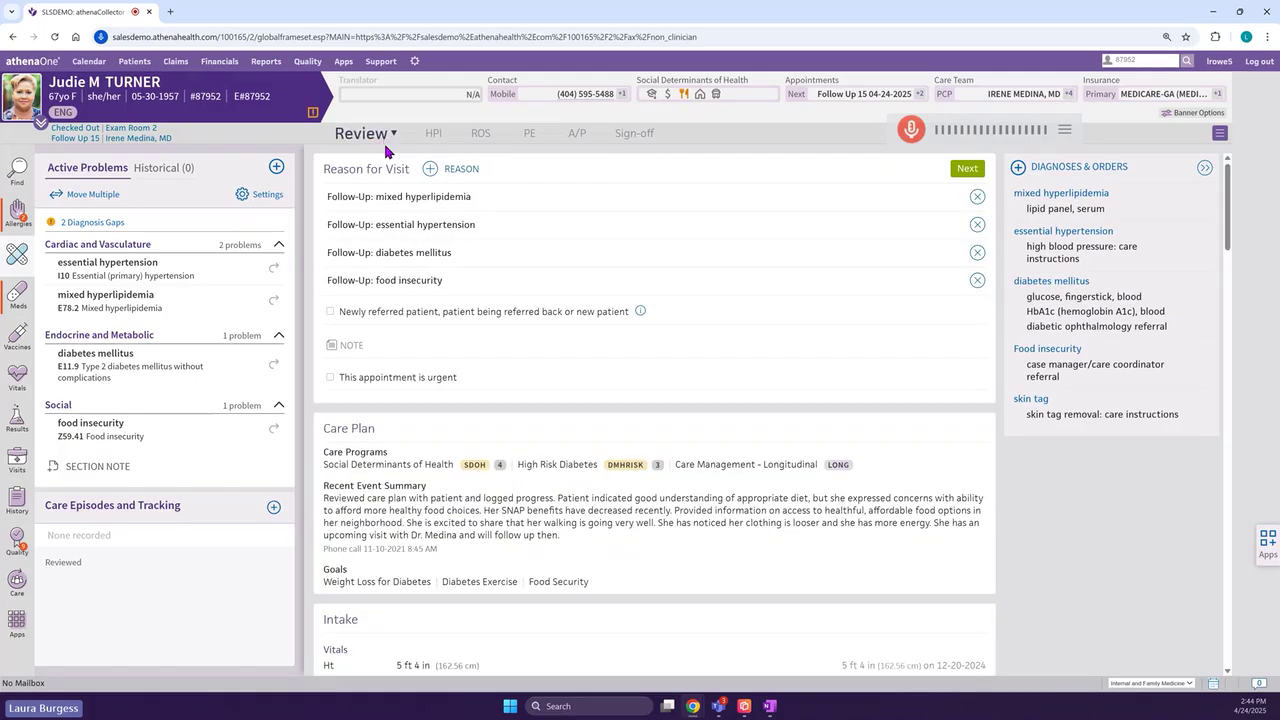
{"action": "scroll", "coordinate": [453, 374], "scroll_direction": "down", "scroll_amount": 1}
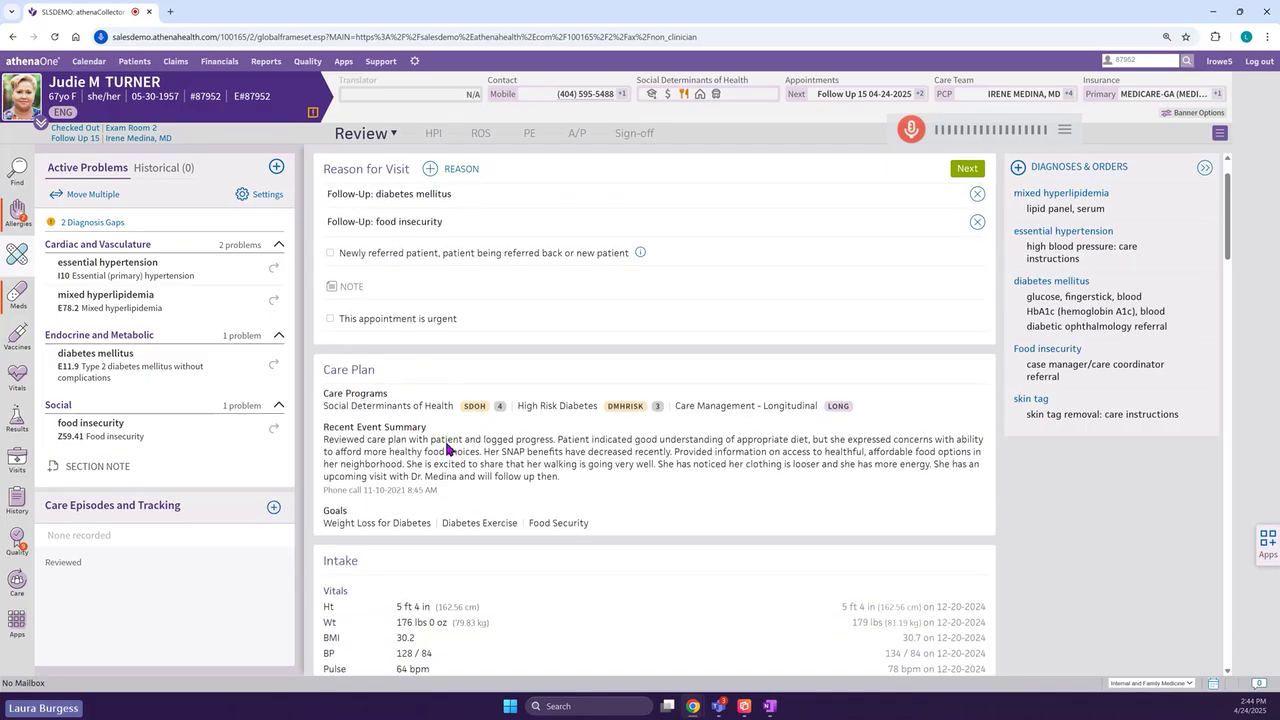
{"action": "scroll", "coordinate": [447, 449], "scroll_direction": "down", "scroll_amount": 3}
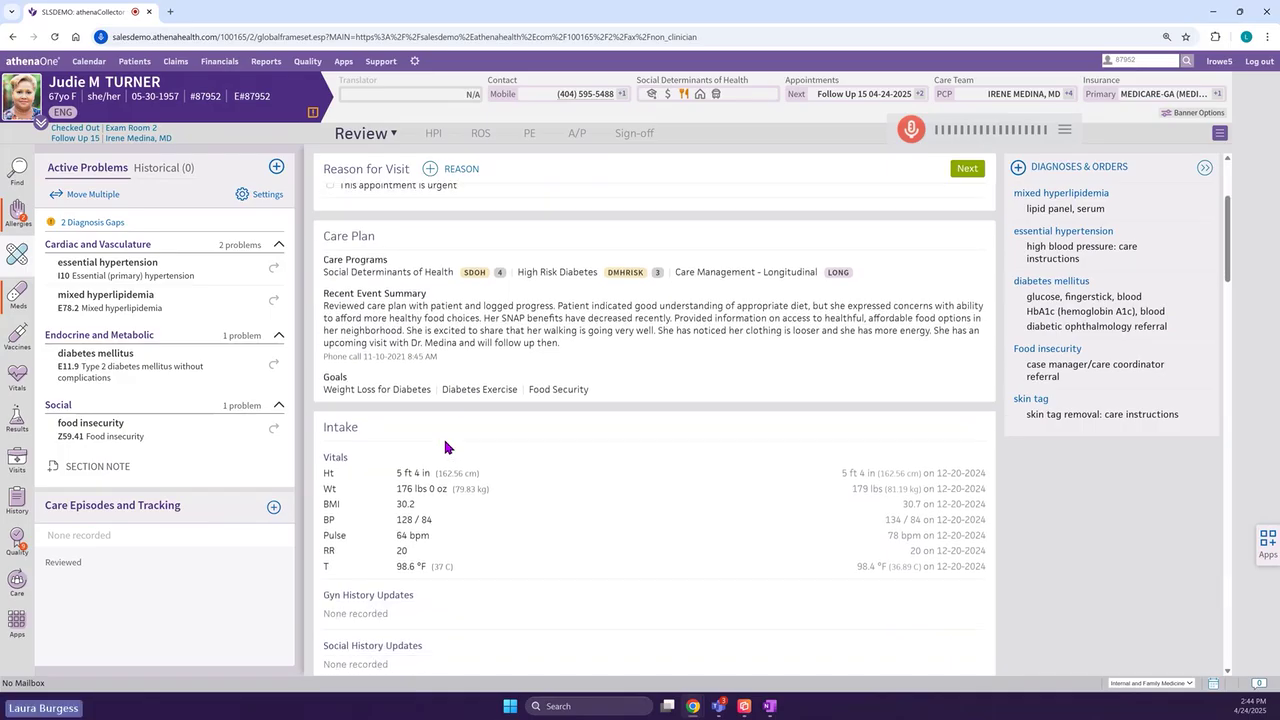
{"action": "scroll", "coordinate": [445, 445], "scroll_direction": "down", "scroll_amount": 1}
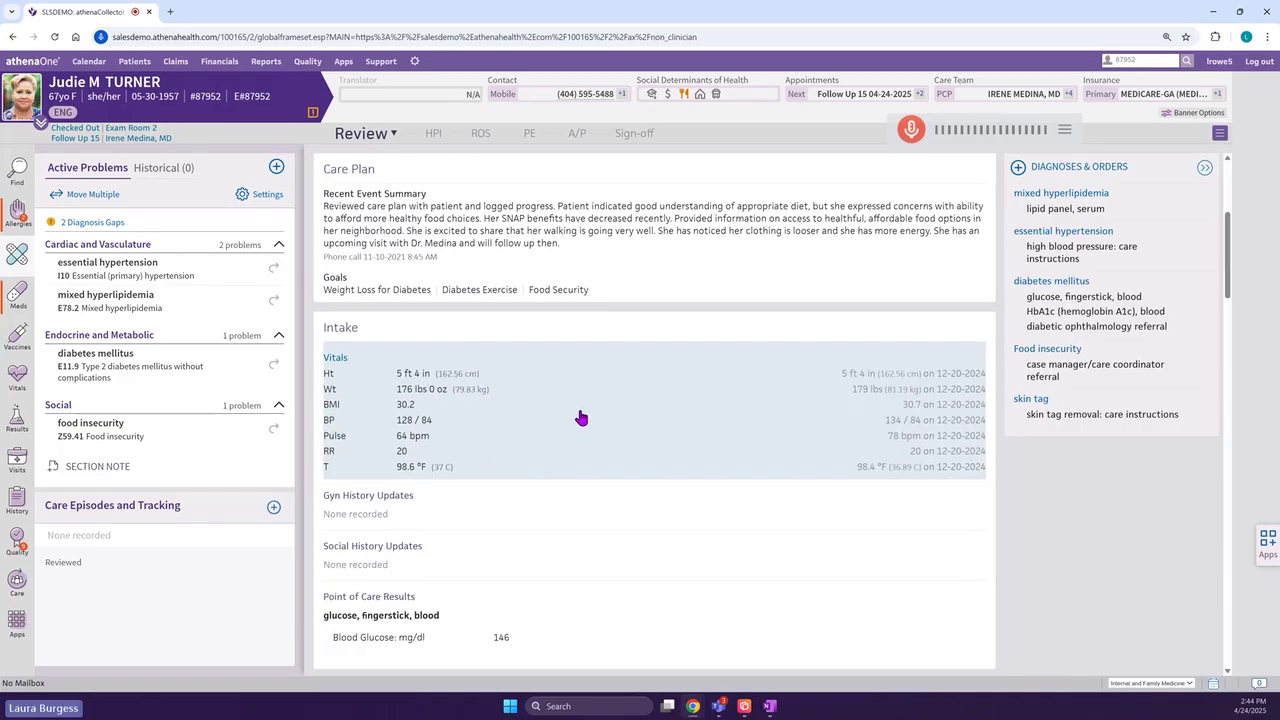
{"action": "scroll", "coordinate": [575, 422], "scroll_direction": "down", "scroll_amount": 2}
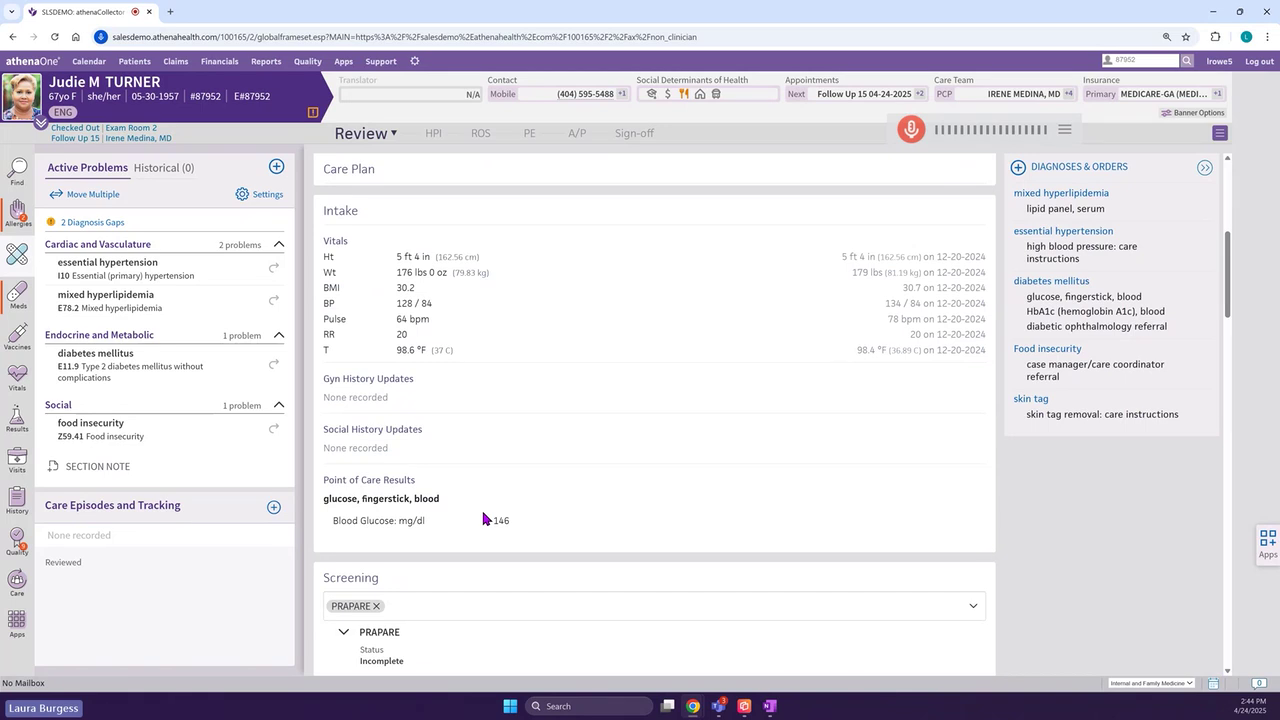
{"action": "scroll", "coordinate": [490, 512], "scroll_direction": "down", "scroll_amount": 3}
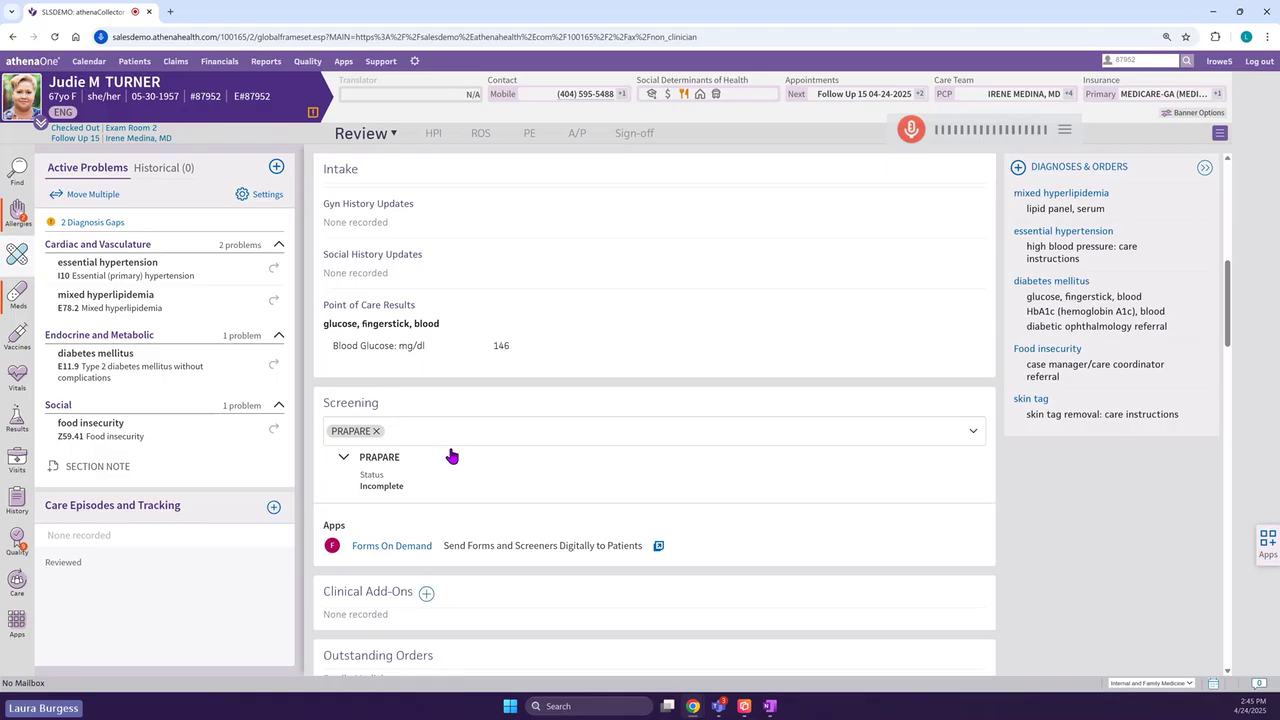
{"action": "scroll", "coordinate": [450, 440], "scroll_direction": "up", "scroll_amount": 3}
{"action": "scroll", "coordinate": [450, 440], "scroll_direction": "up", "scroll_amount": 5}
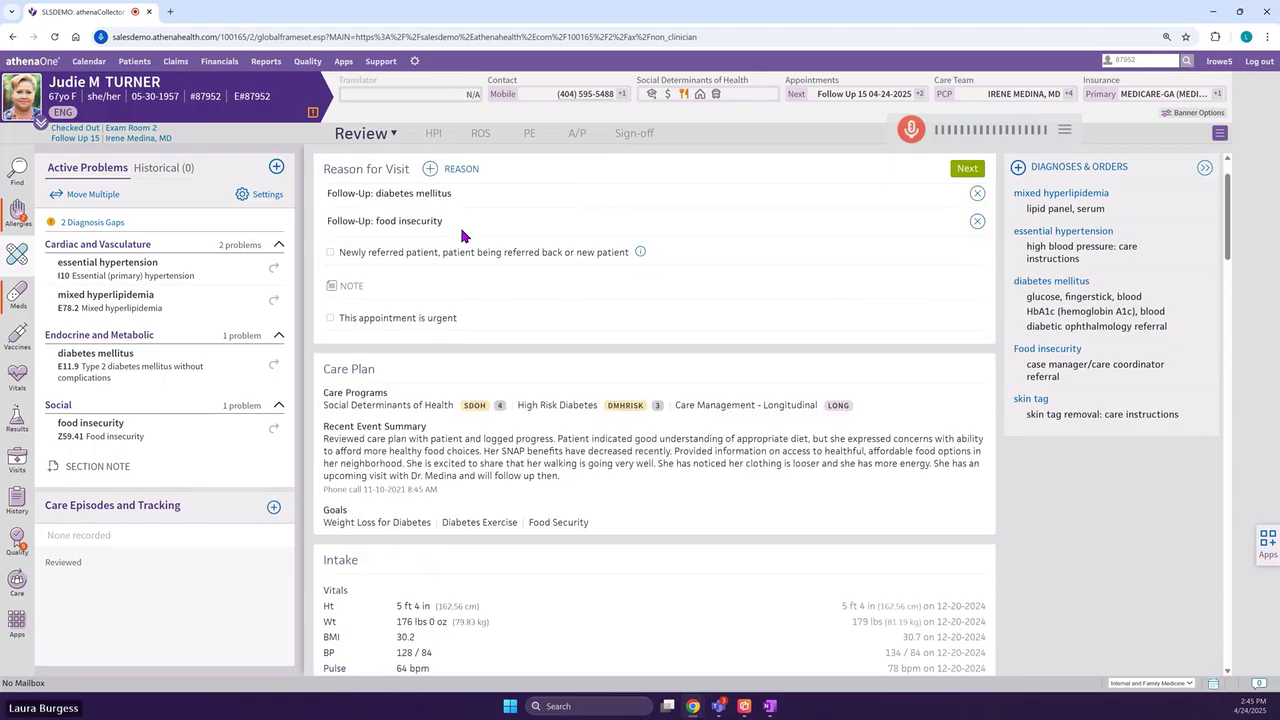
{"action": "left_click", "coordinate": [433, 133]}
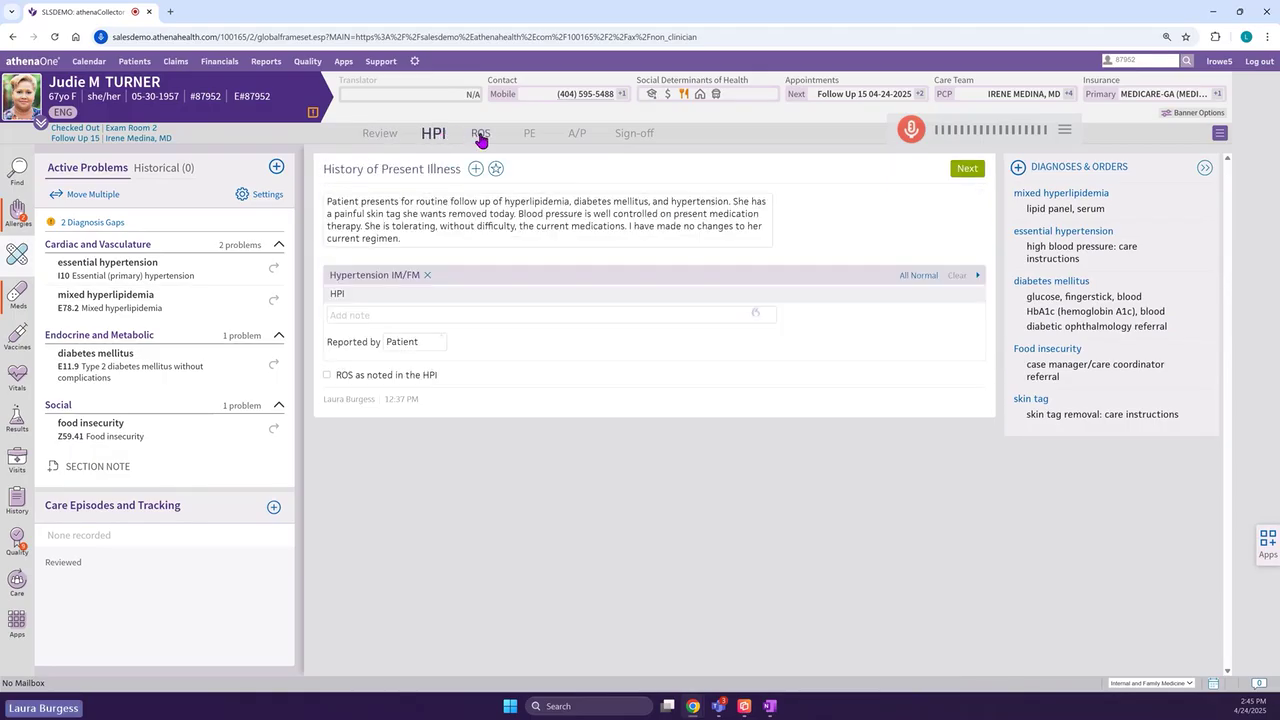
- Step through the Review of Systems to the Physical Exam findings
{"action": "left_click", "coordinate": [479, 138]}
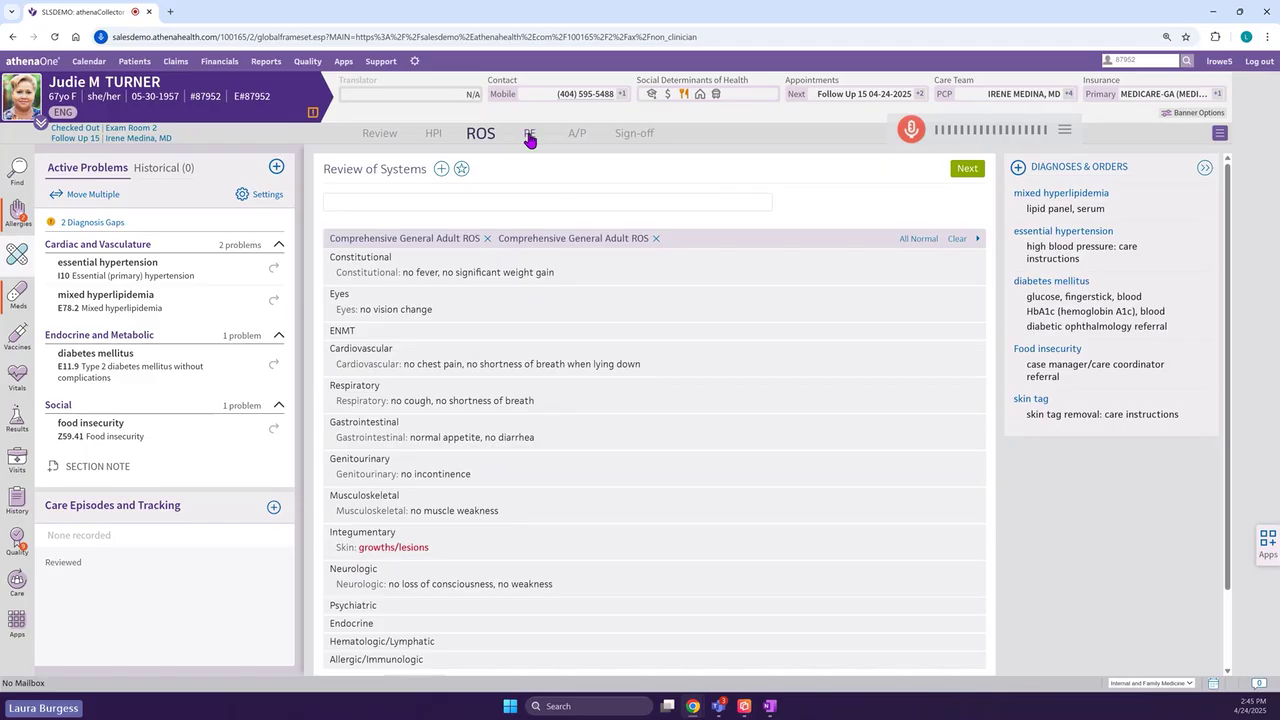
{"action": "left_click", "coordinate": [529, 138]}
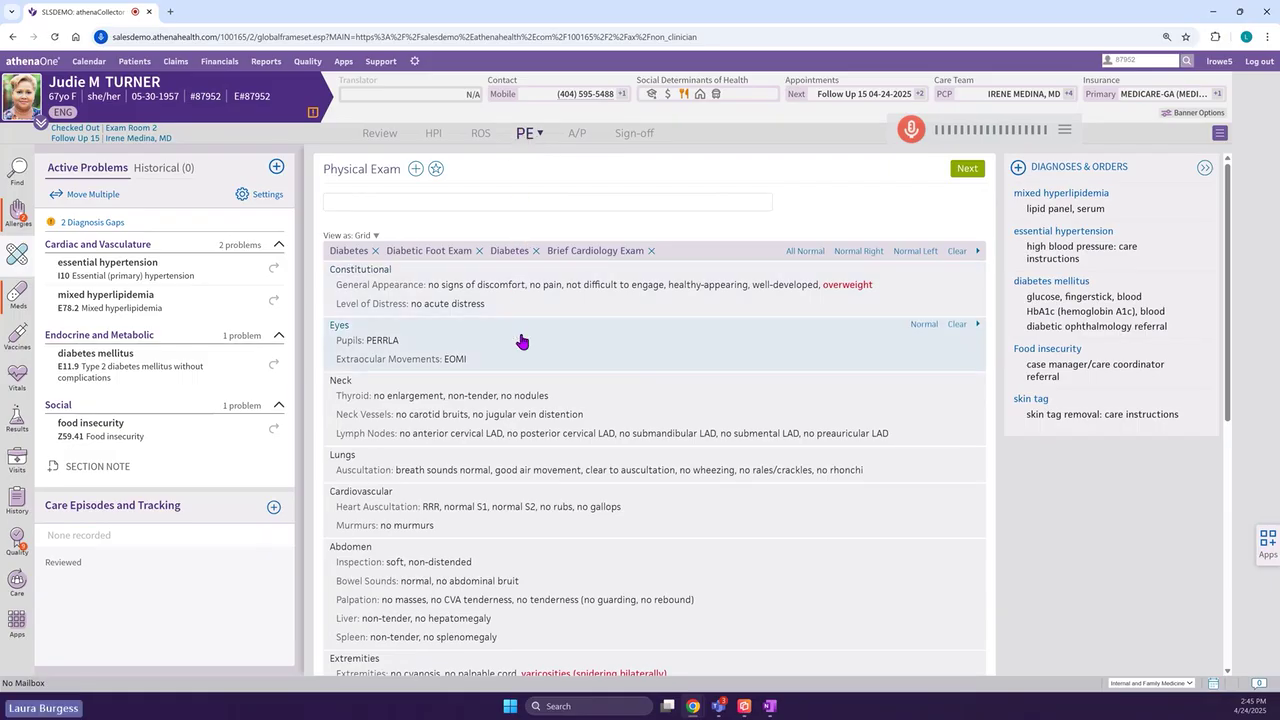
- Review the skin tag removal procedure documentation, then move to the Assessment & Plan
{"action": "scroll", "coordinate": [522, 410], "scroll_direction": "down", "scroll_amount": 5}
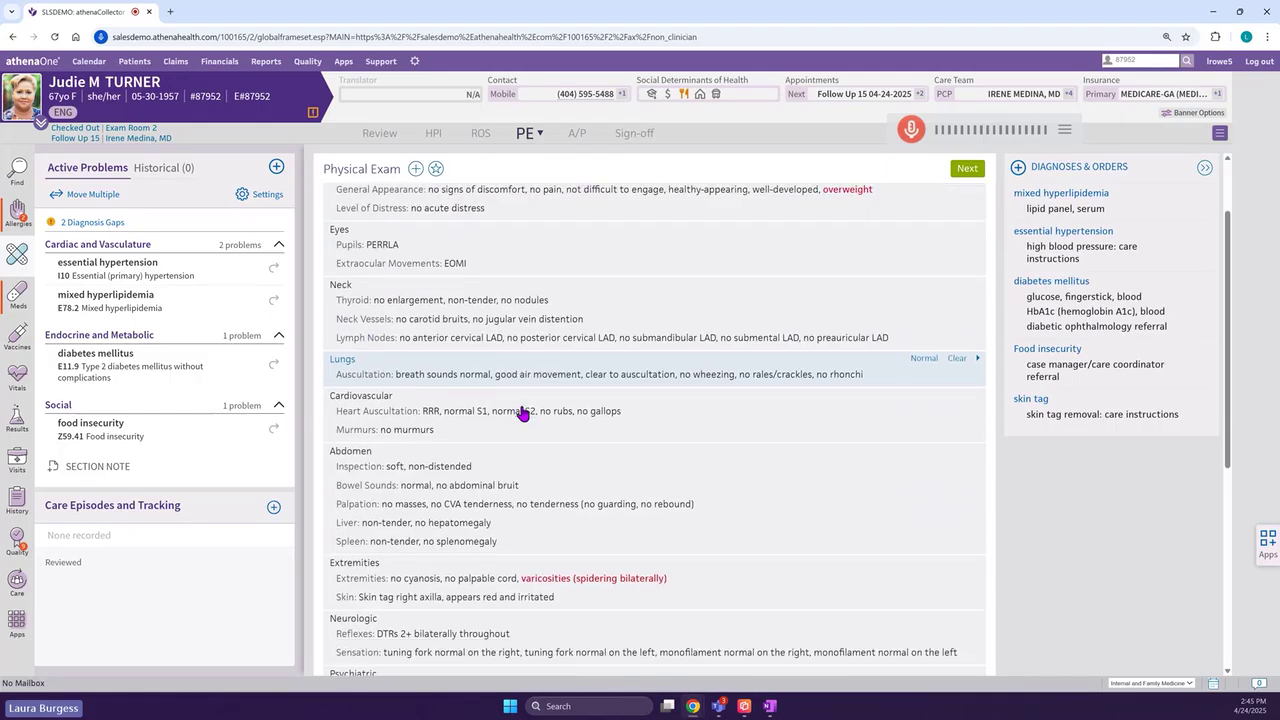
{"action": "scroll", "coordinate": [518, 418], "scroll_direction": "down", "scroll_amount": 3}
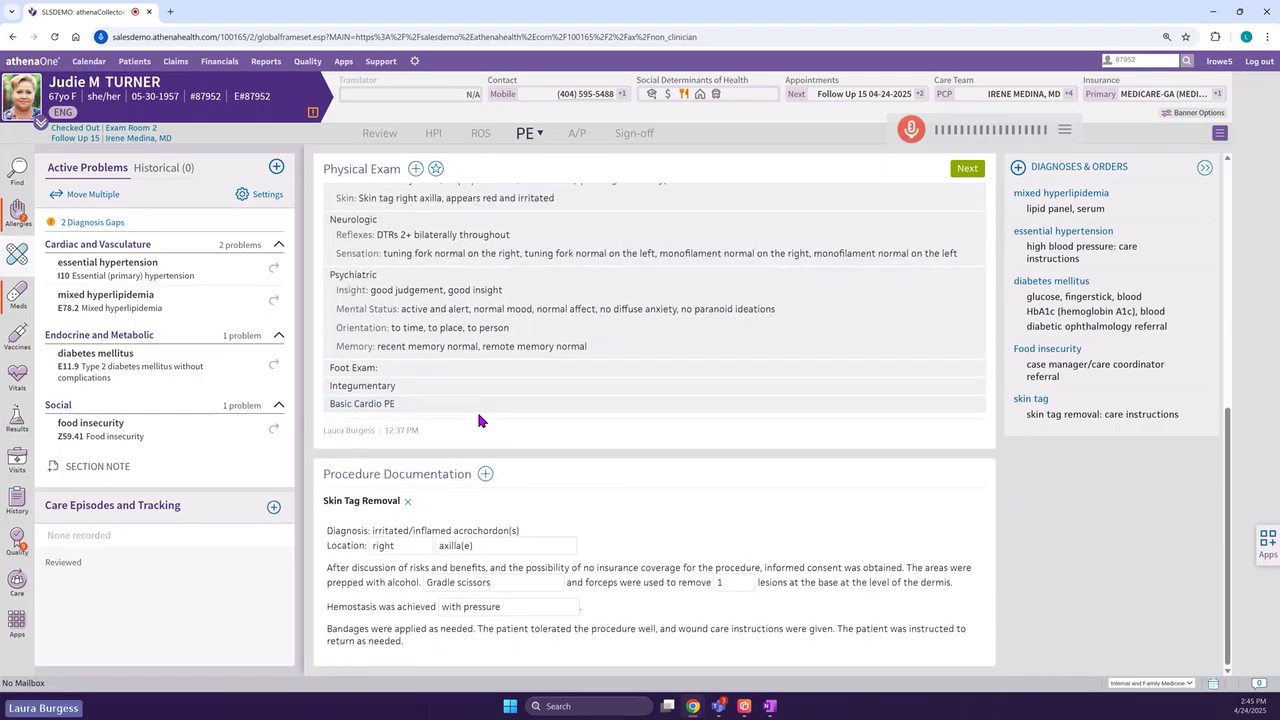
{"action": "scroll", "coordinate": [478, 408], "scroll_direction": "up", "scroll_amount": 2}
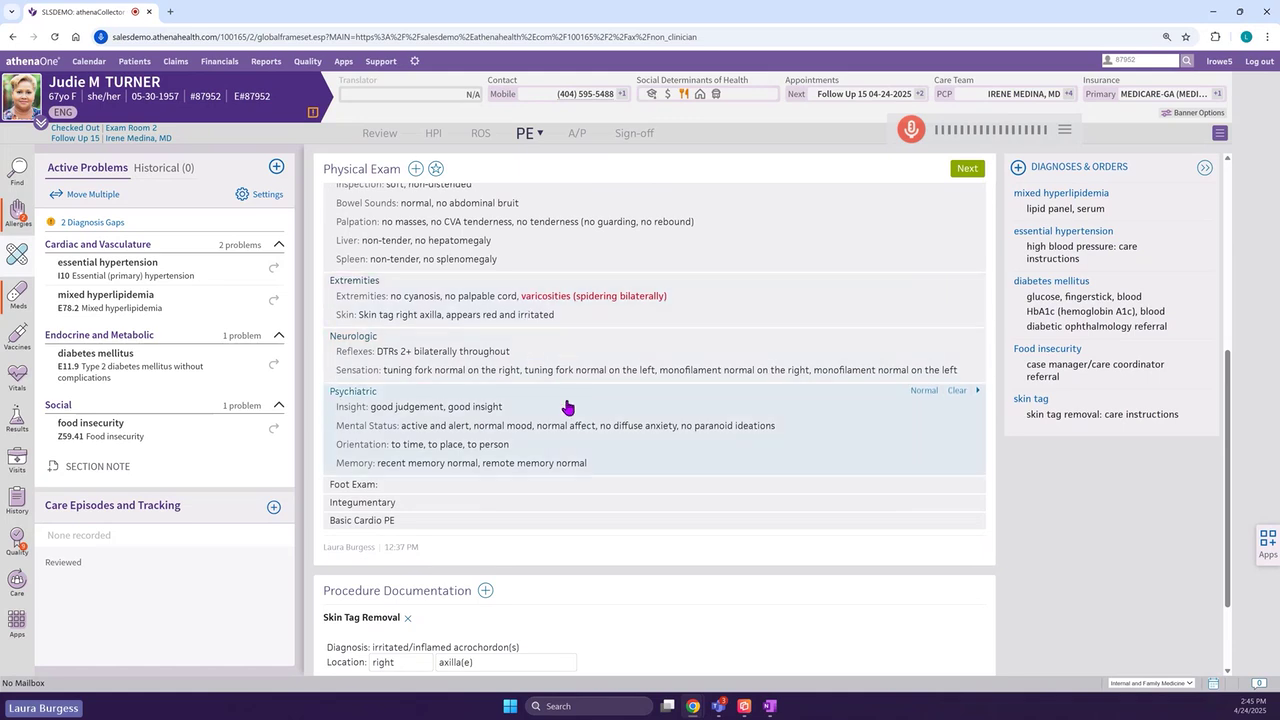
{"action": "scroll", "coordinate": [574, 404], "scroll_direction": "down", "scroll_amount": 2}
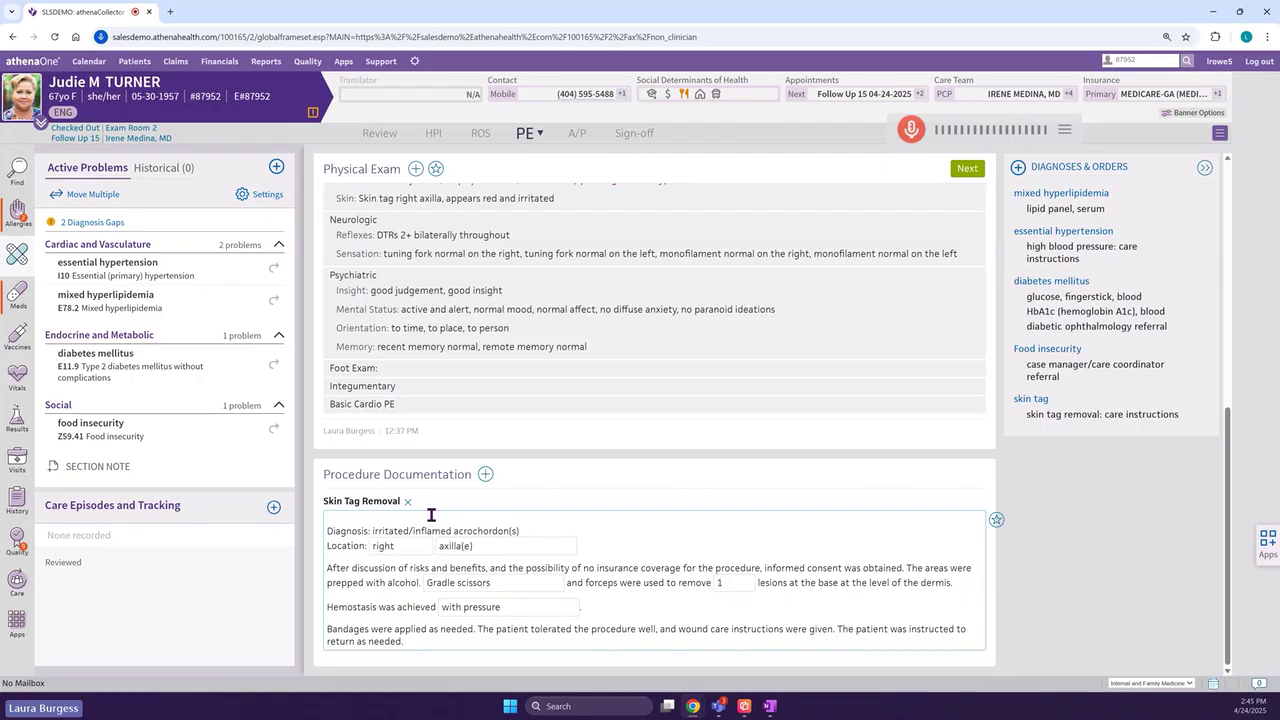
{"action": "left_click", "coordinate": [485, 474]}
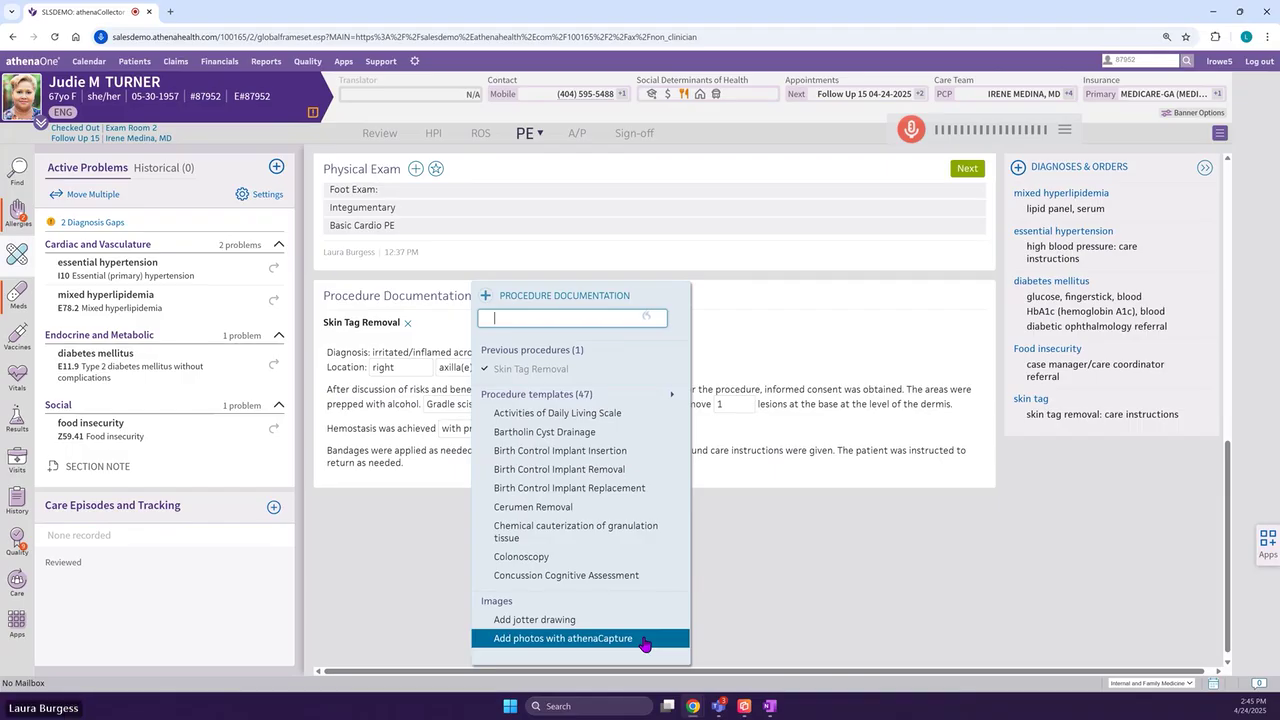
{"action": "left_click", "coordinate": [757, 603]}
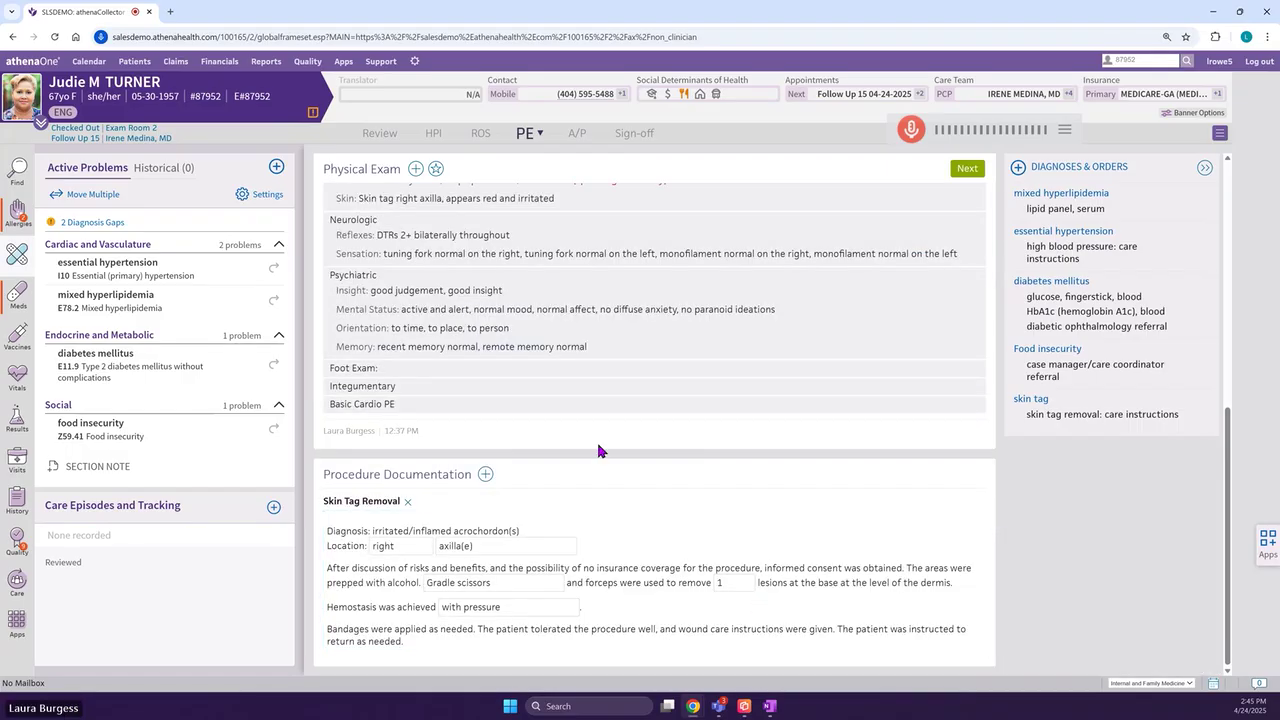
{"action": "left_click", "coordinate": [575, 134]}
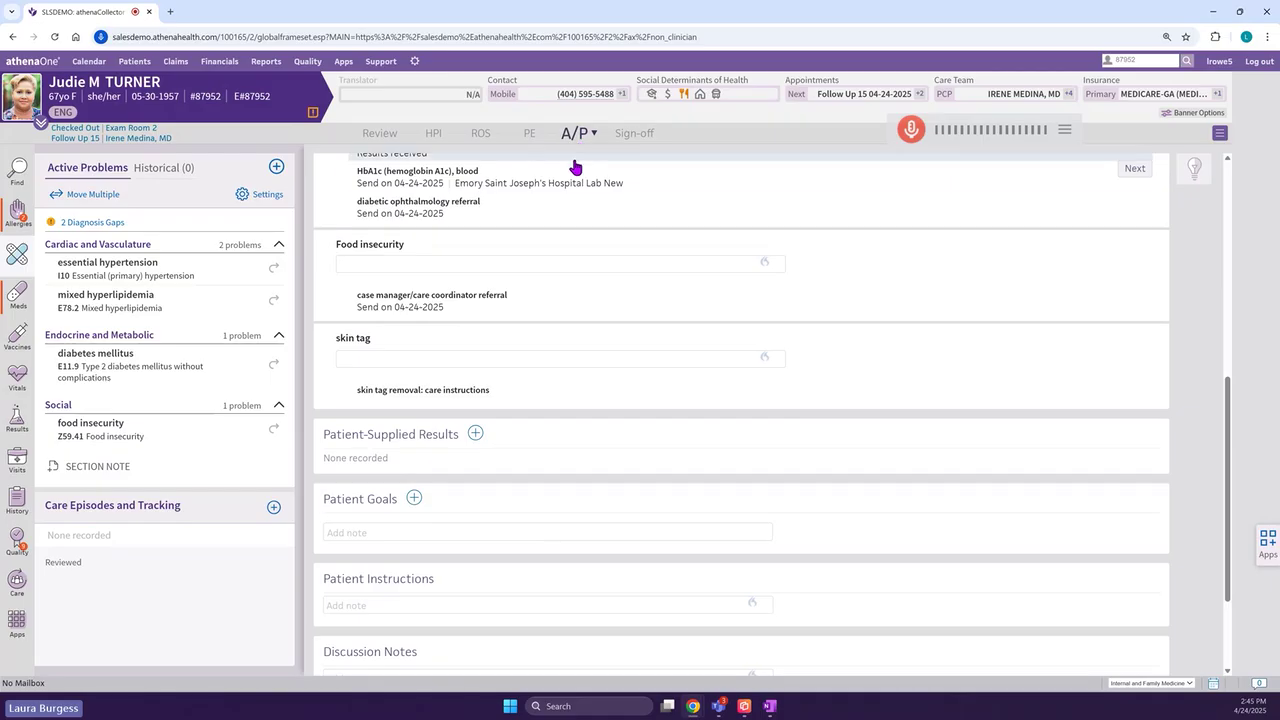
{"action": "scroll", "coordinate": [590, 402], "scroll_direction": "up", "scroll_amount": 1}
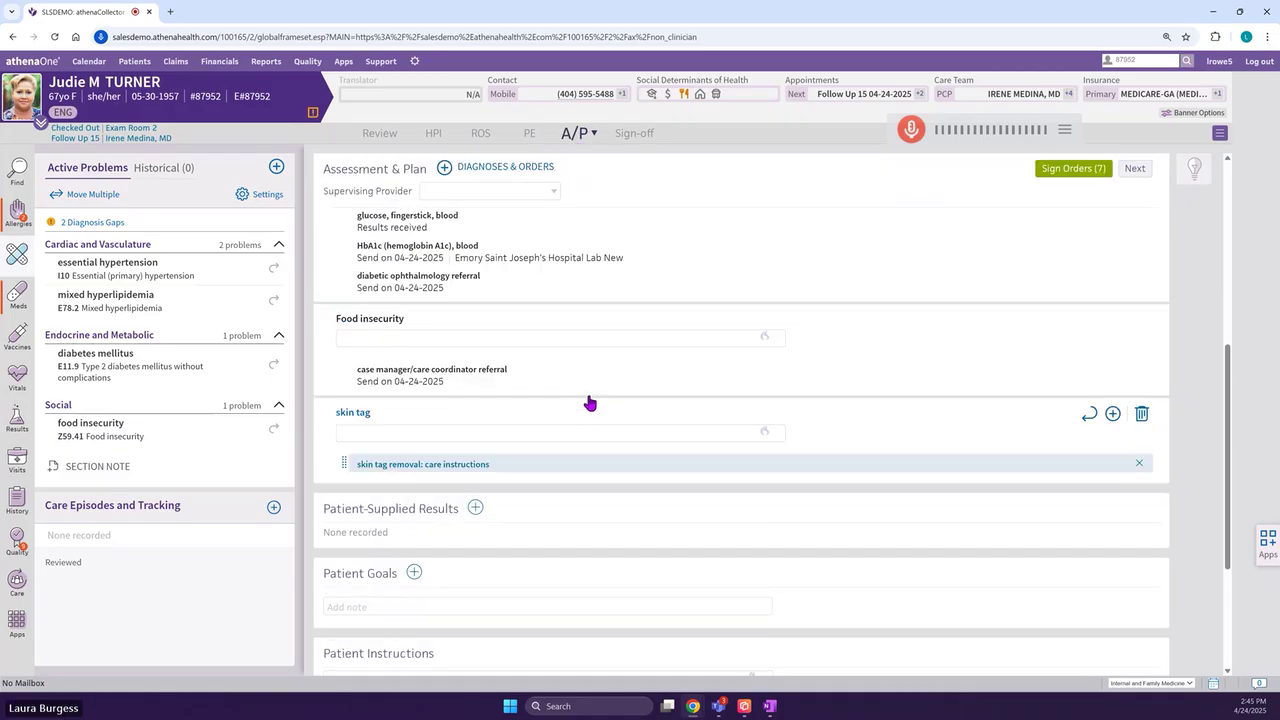
{"action": "scroll", "coordinate": [590, 402], "scroll_direction": "up", "scroll_amount": 1}
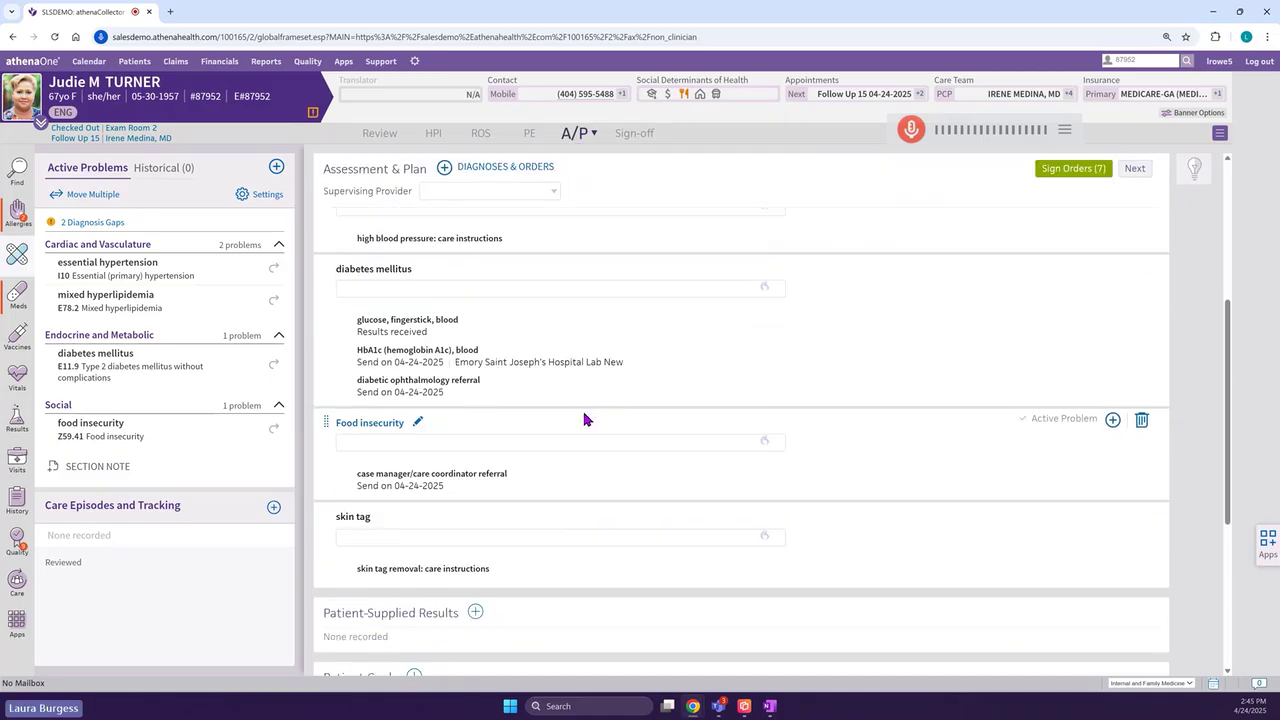
{"action": "scroll", "coordinate": [583, 417], "scroll_direction": "up", "scroll_amount": 3}
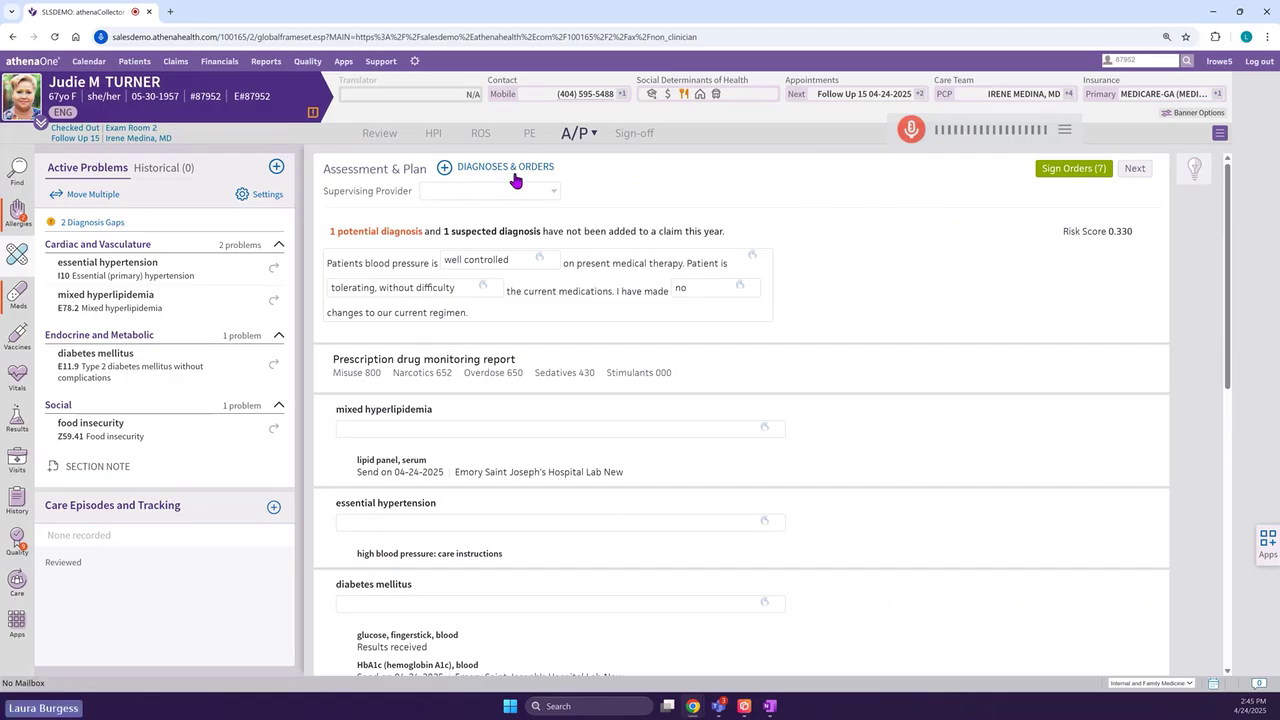
{"action": "left_click", "coordinate": [444, 170]}
{"action": "mouse_move", "coordinate": [650, 228]}
{"action": "left_mouse_down"}
{"action": "mouse_move", "coordinate": [867, 208]}
{"action": "mouse_move", "coordinate": [817, 208]}
{"action": "left_mouse_up"}
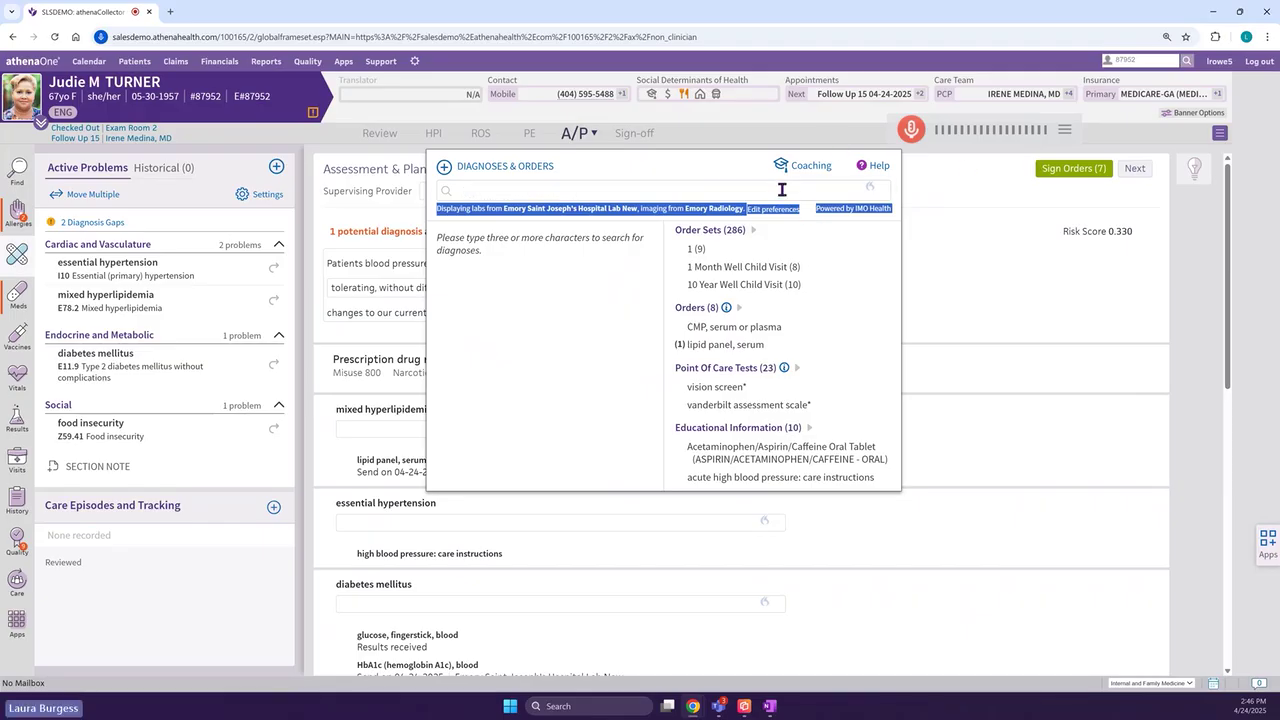
{"action": "left_click", "coordinate": [758, 140]}
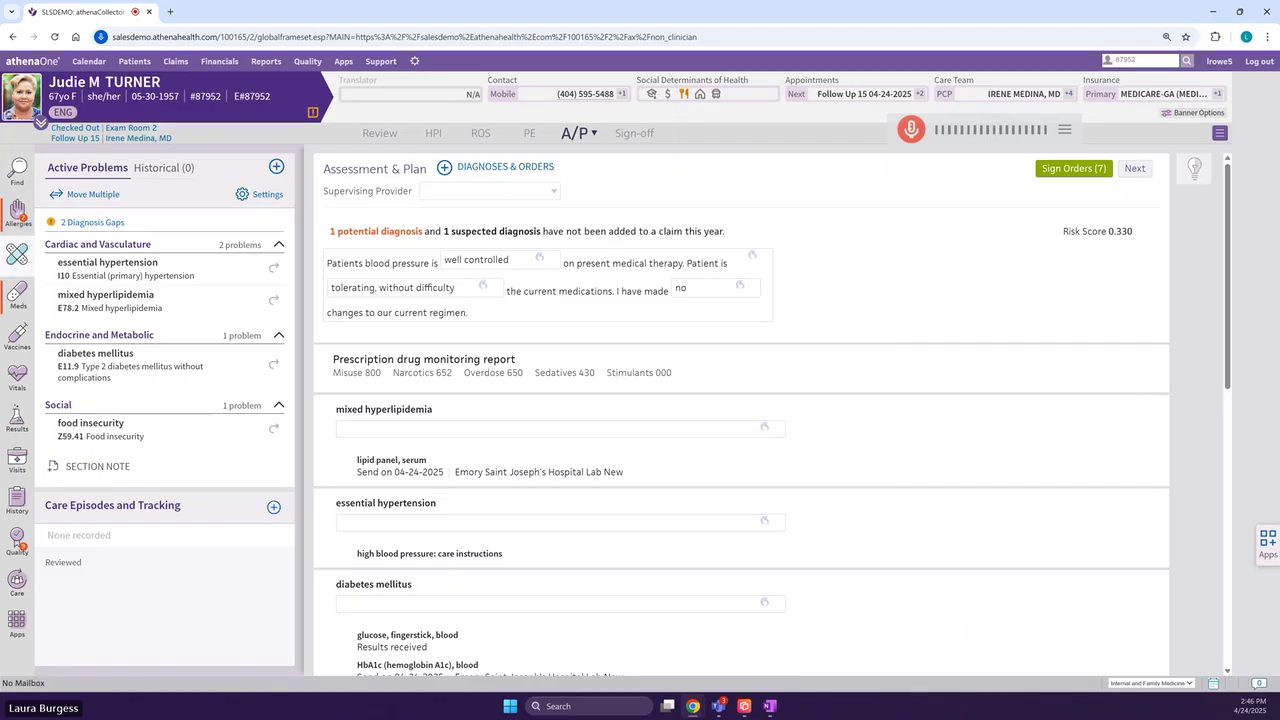
{"action": "left_click", "coordinate": [449, 238]}
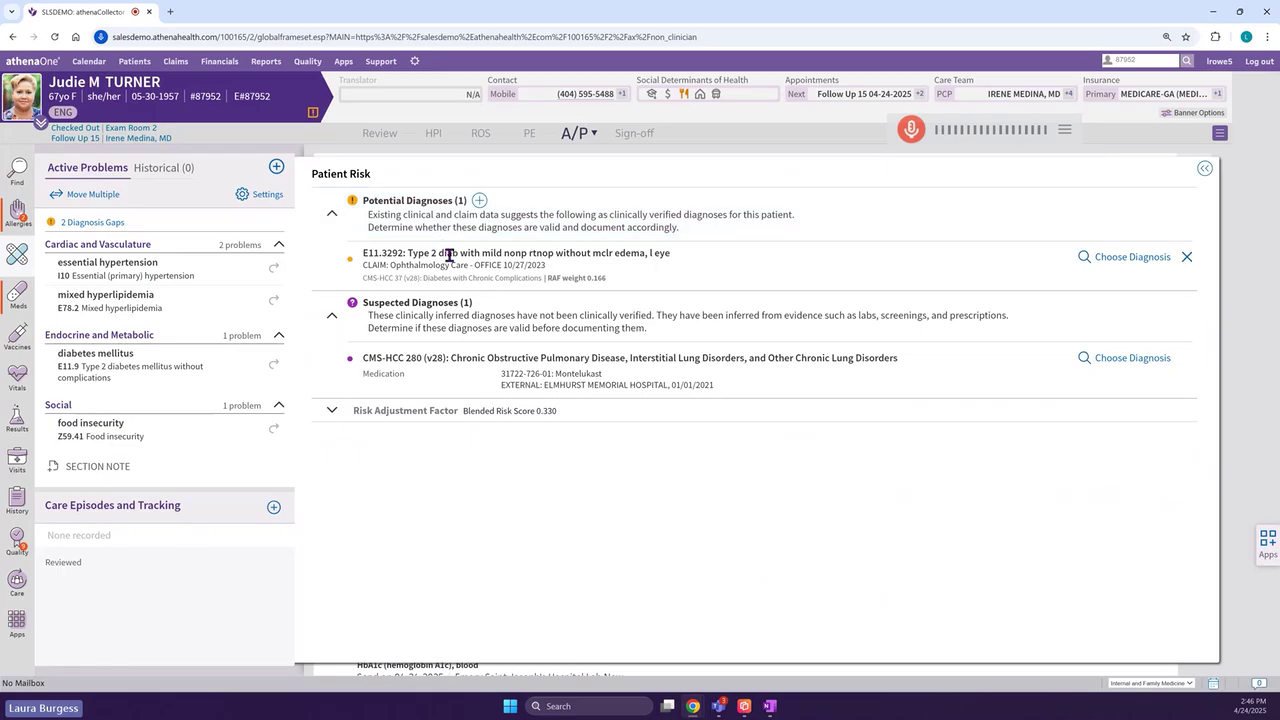
{"action": "left_click", "coordinate": [385, 217]}
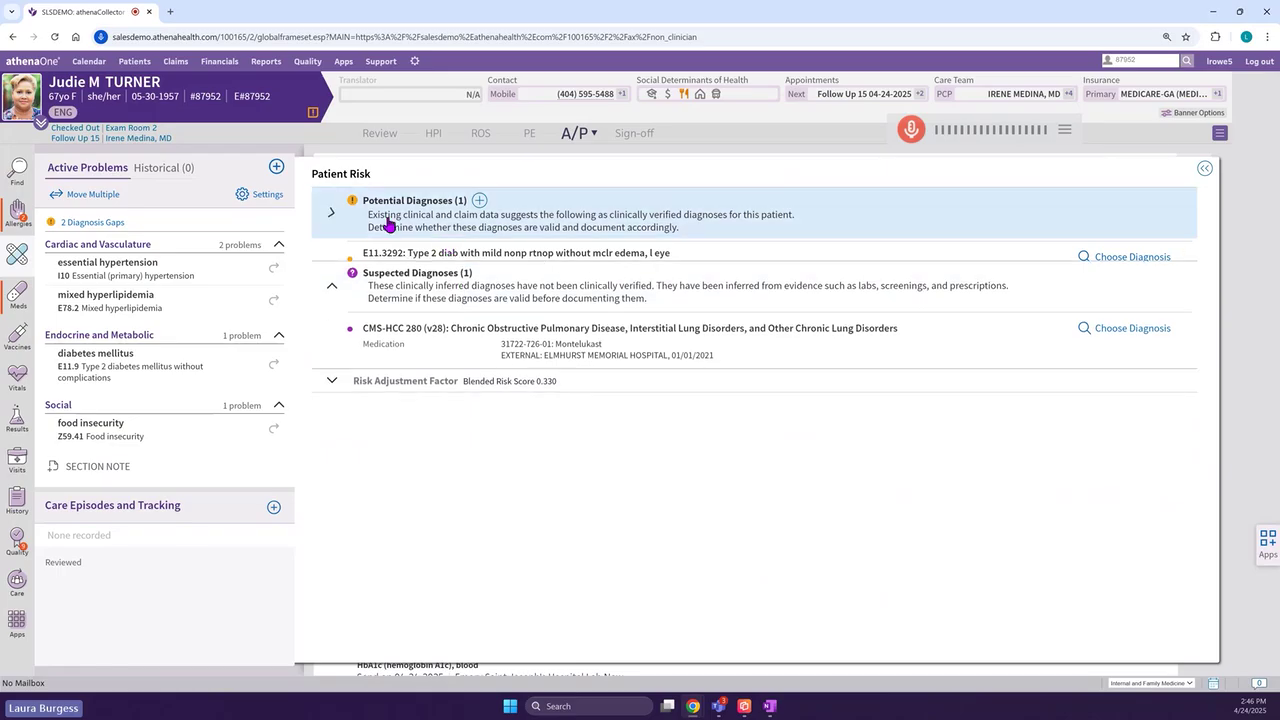
{"action": "left_click", "coordinate": [1205, 170]}
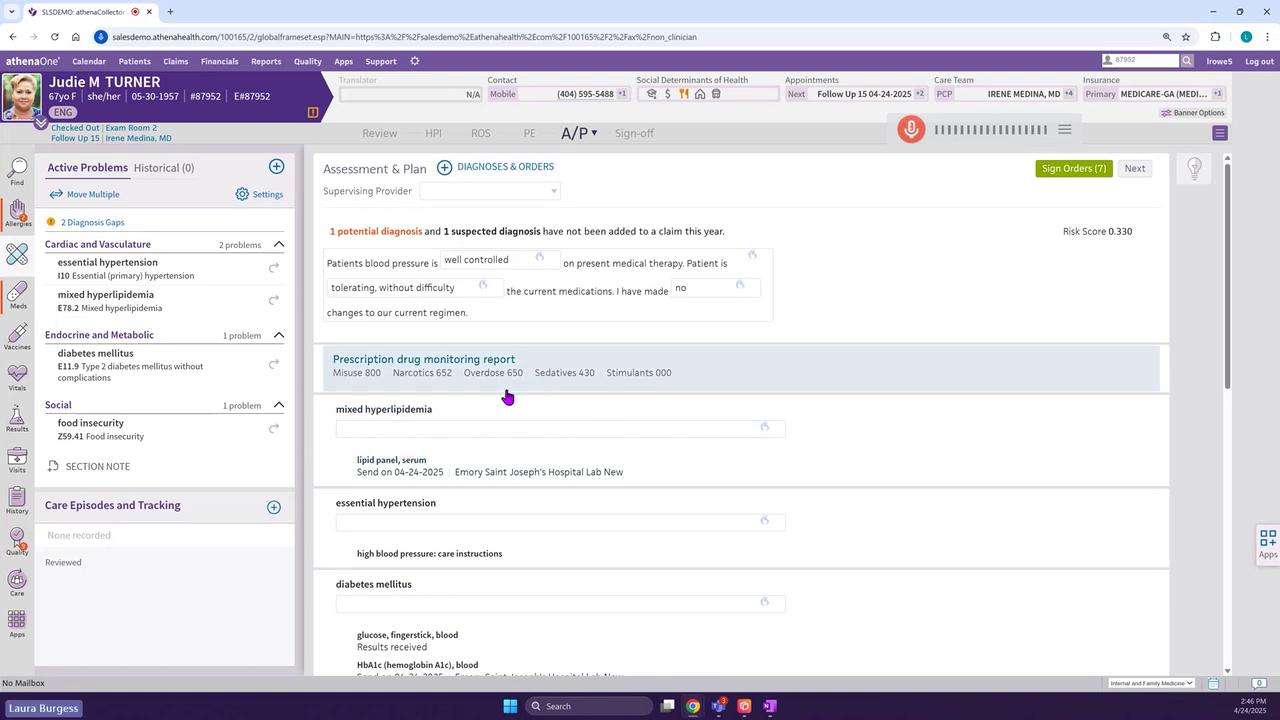
- Insert the LipidFU note (lipids reviewed, starting statin) into the mixed hyperlipidemia plan via .lip
{"action": "scroll", "coordinate": [443, 420], "scroll_direction": "down", "scroll_amount": 1}
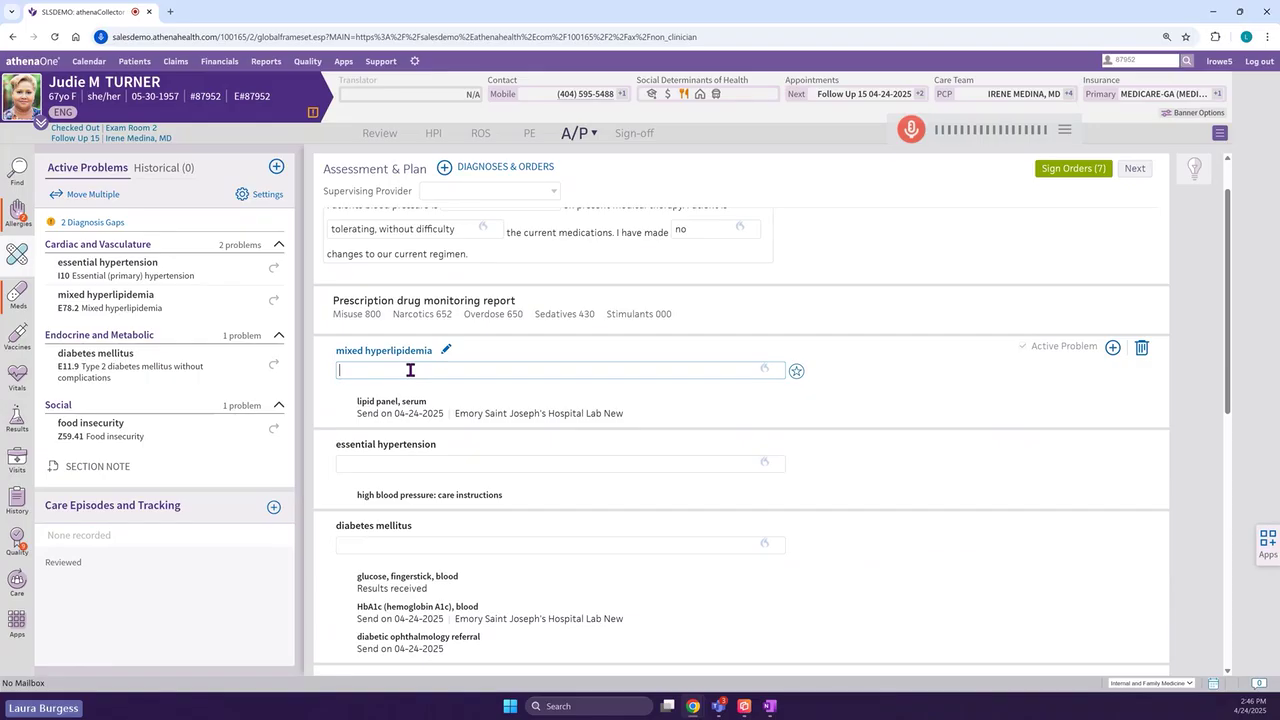
{"action": "type", "text": ".lip"}
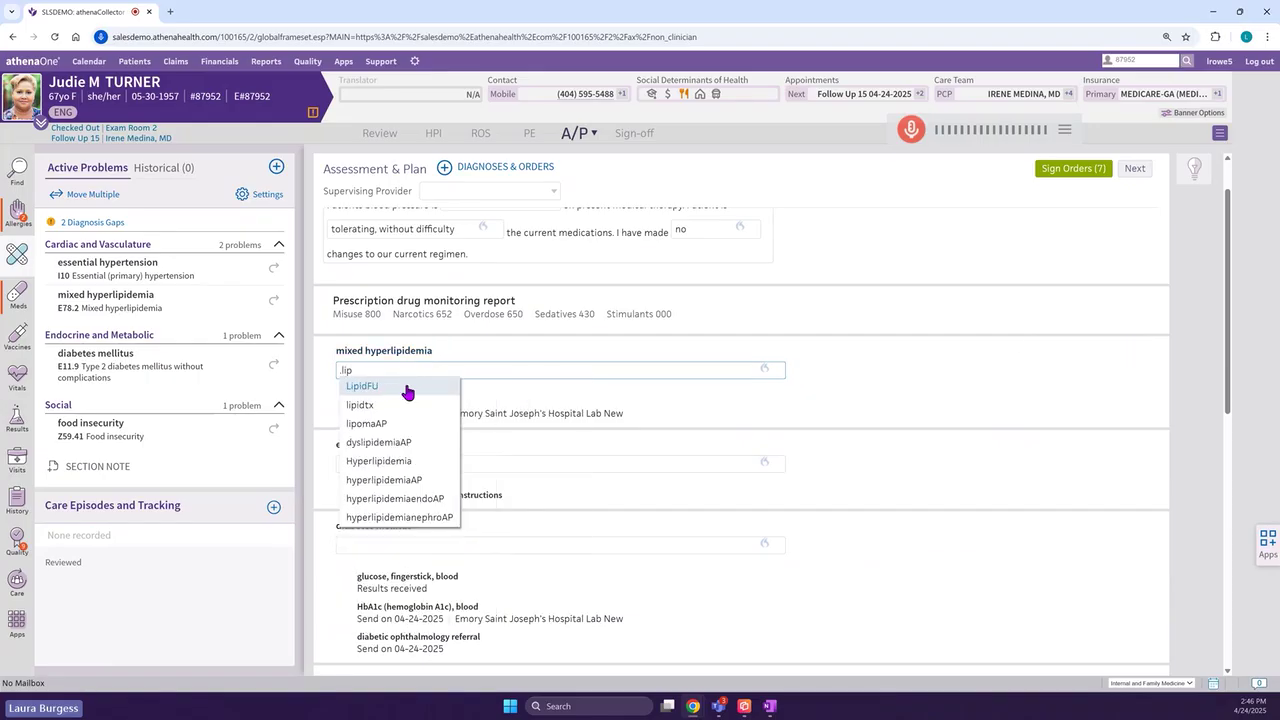
{"action": "left_click", "coordinate": [408, 391]}
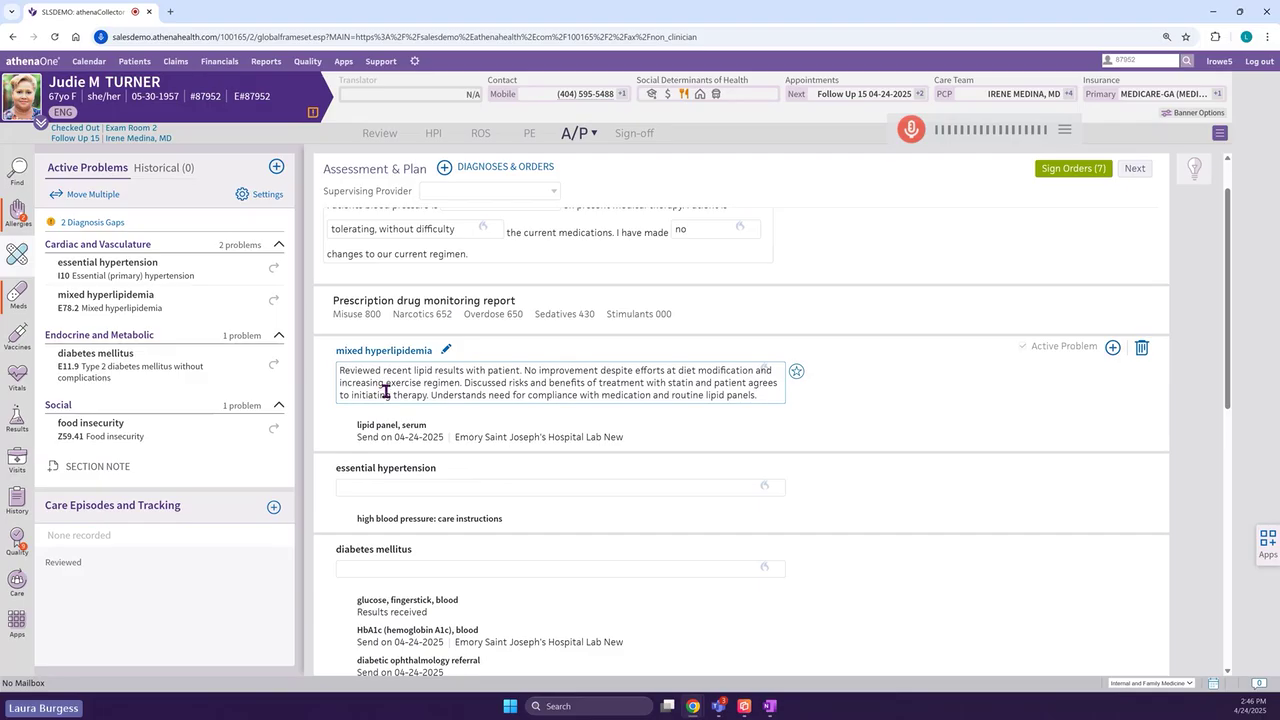
{"action": "left_click", "coordinate": [1113, 350]}
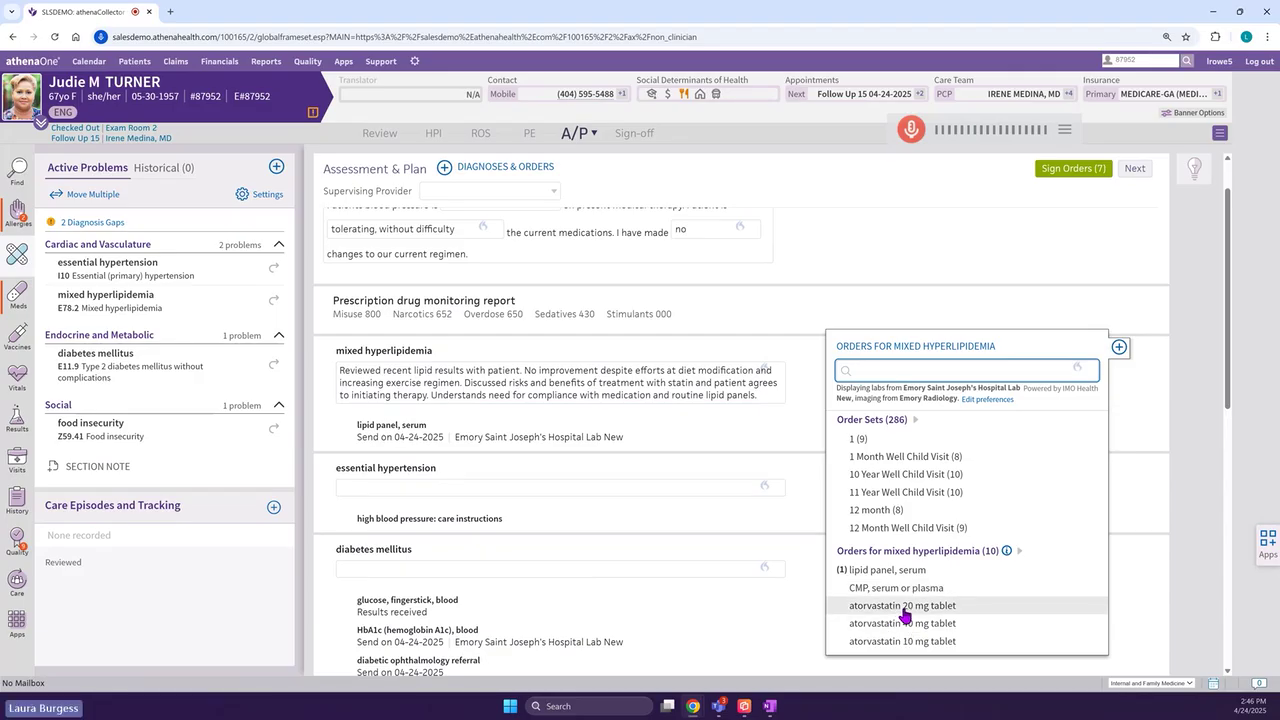
- Order atorvastatin 20 mg, one tablet daily by mouth, quantity 30, for mixed hyperlipidemia
{"action": "left_click", "coordinate": [905, 608]}
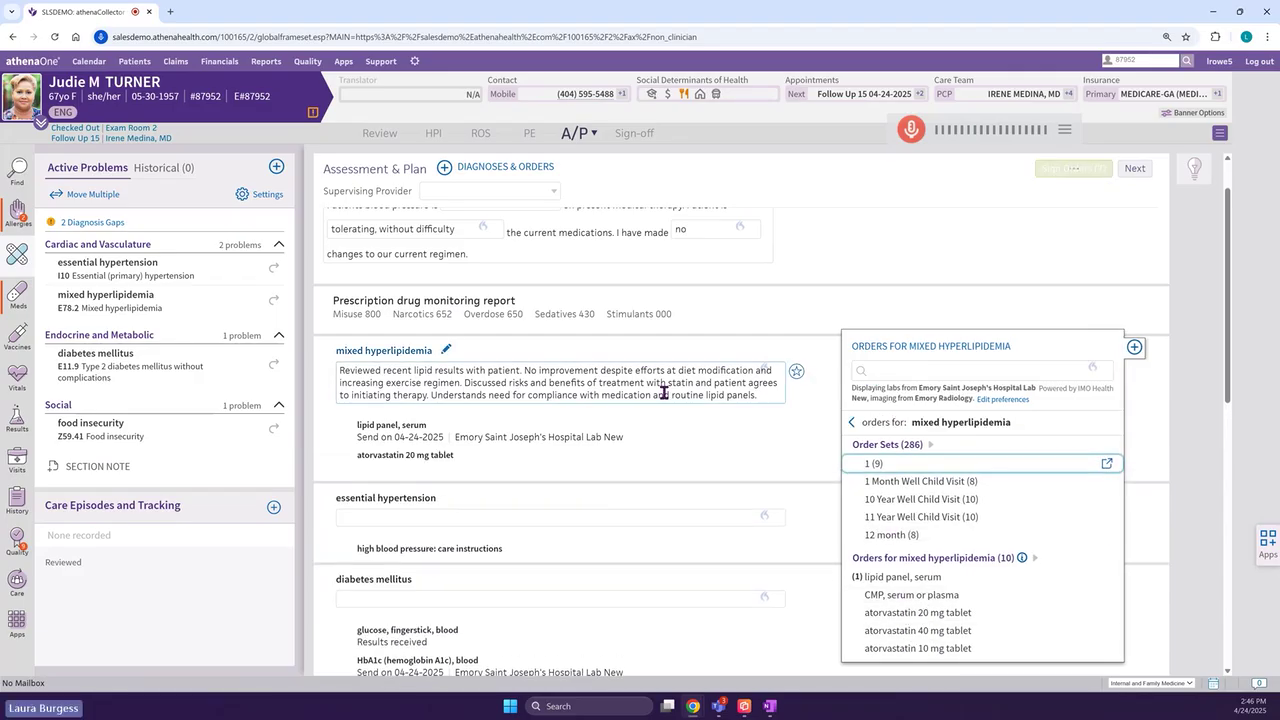
{"action": "left_click", "coordinate": [520, 393]}
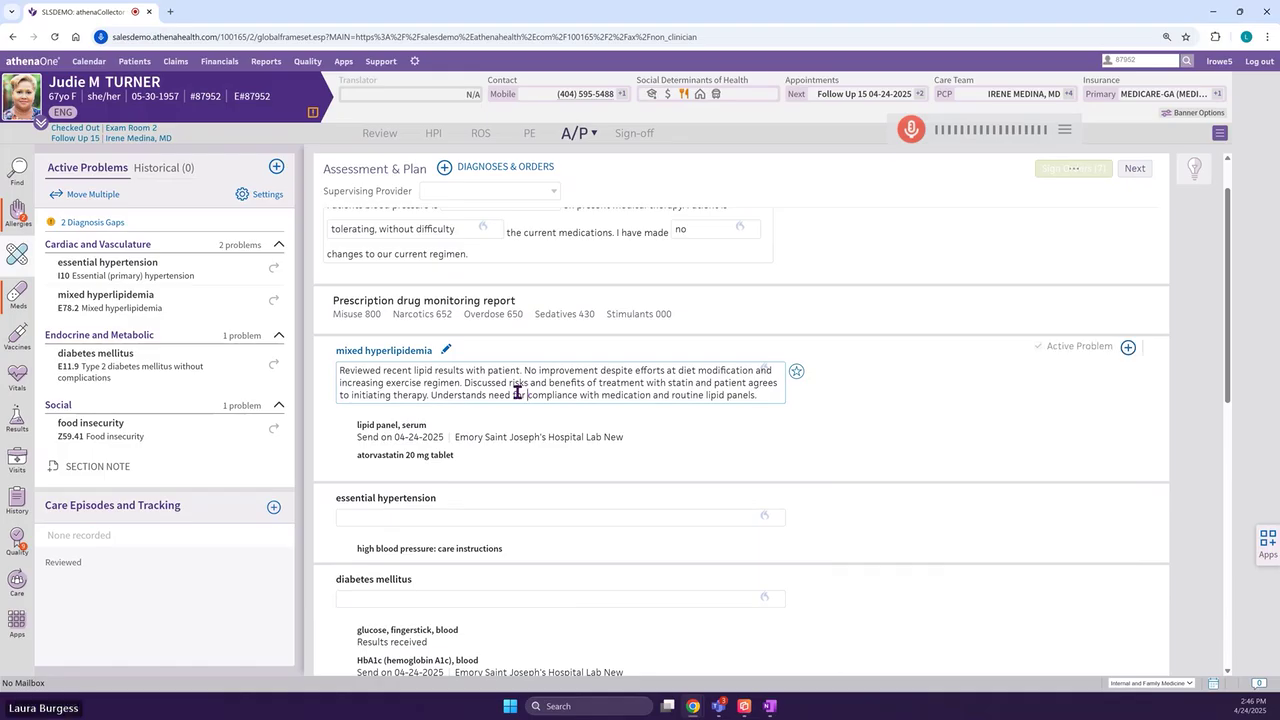
{"action": "left_click", "coordinate": [415, 444]}
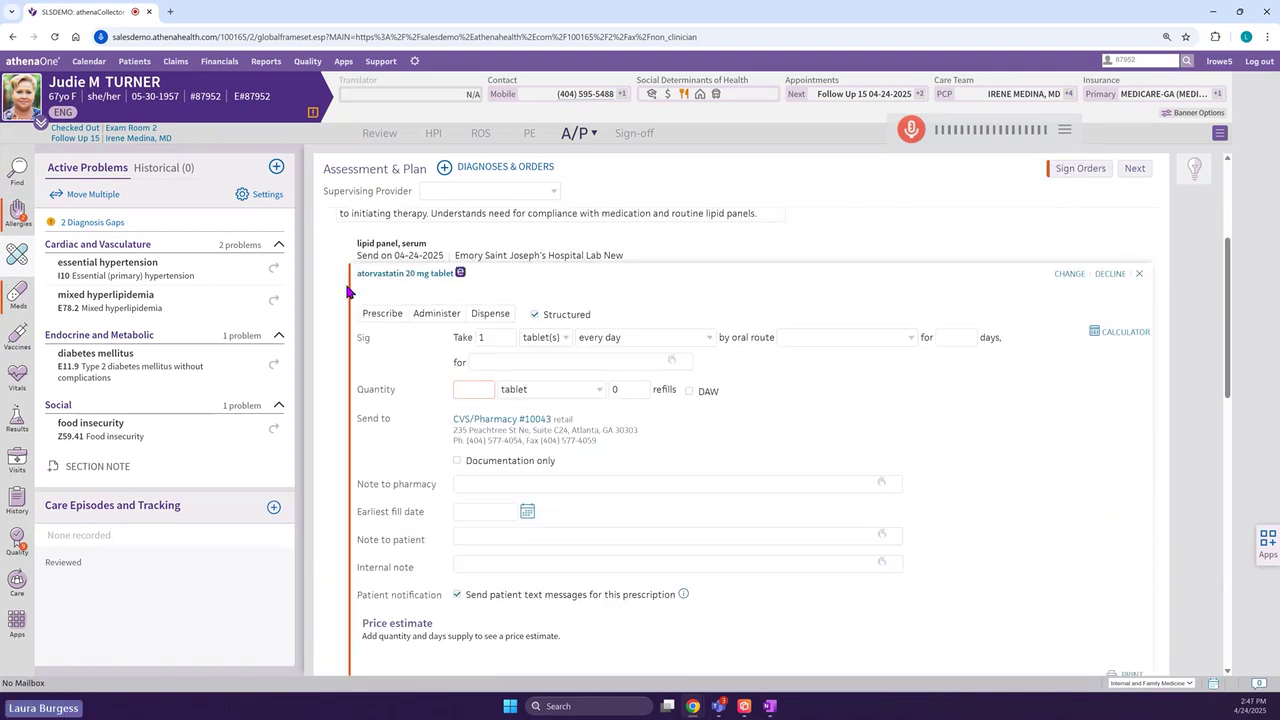
{"action": "left_click", "coordinate": [478, 390]}
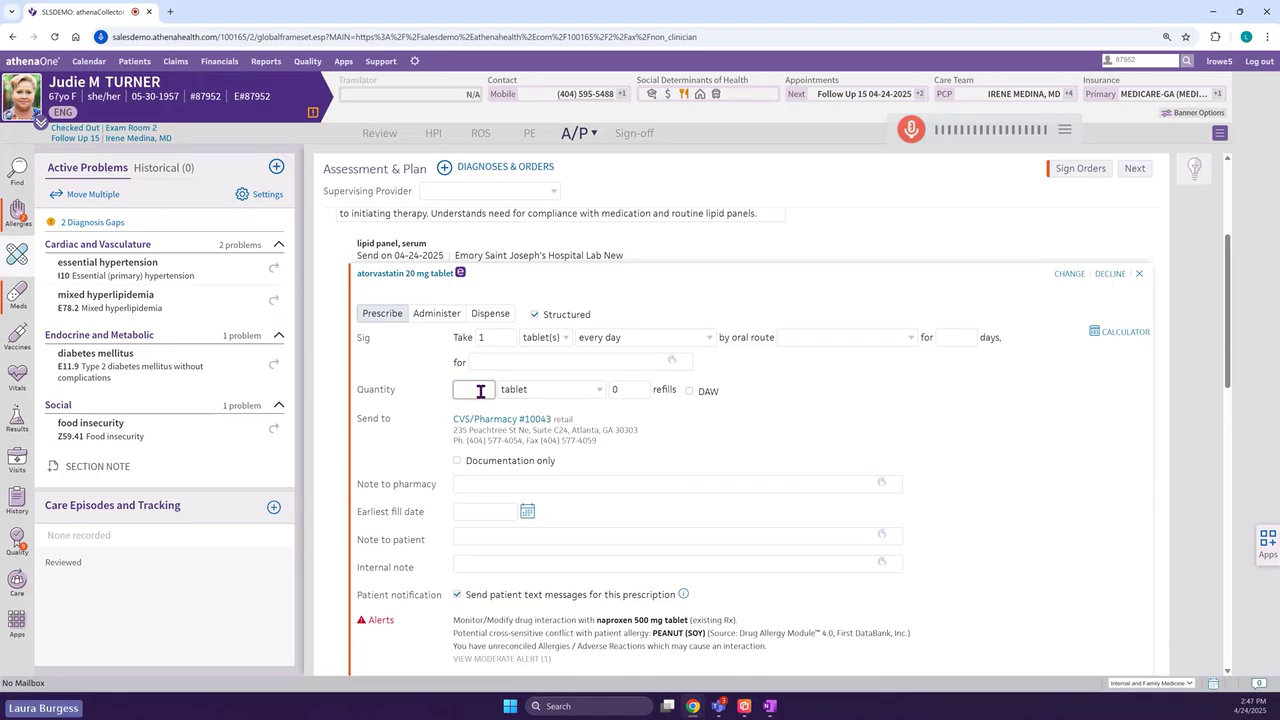
{"action": "type", "text": "30"}
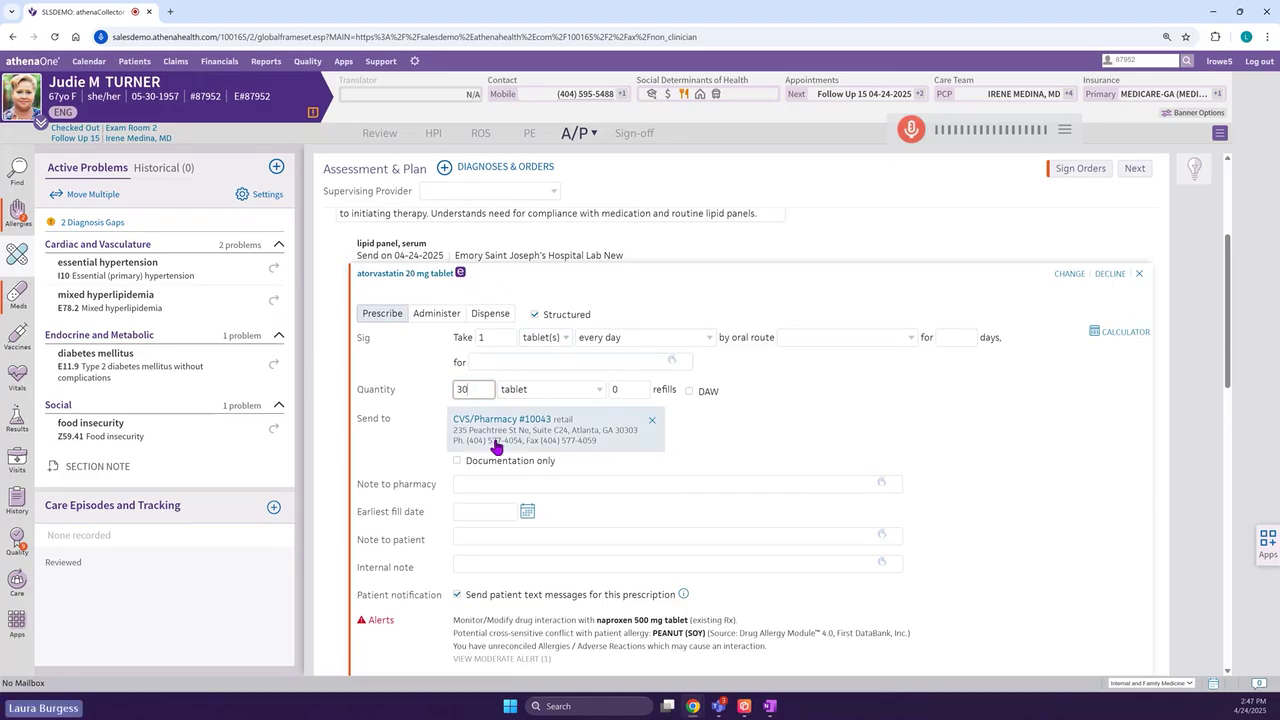
{"action": "scroll", "coordinate": [470, 430], "scroll_direction": "down", "scroll_amount": 1}
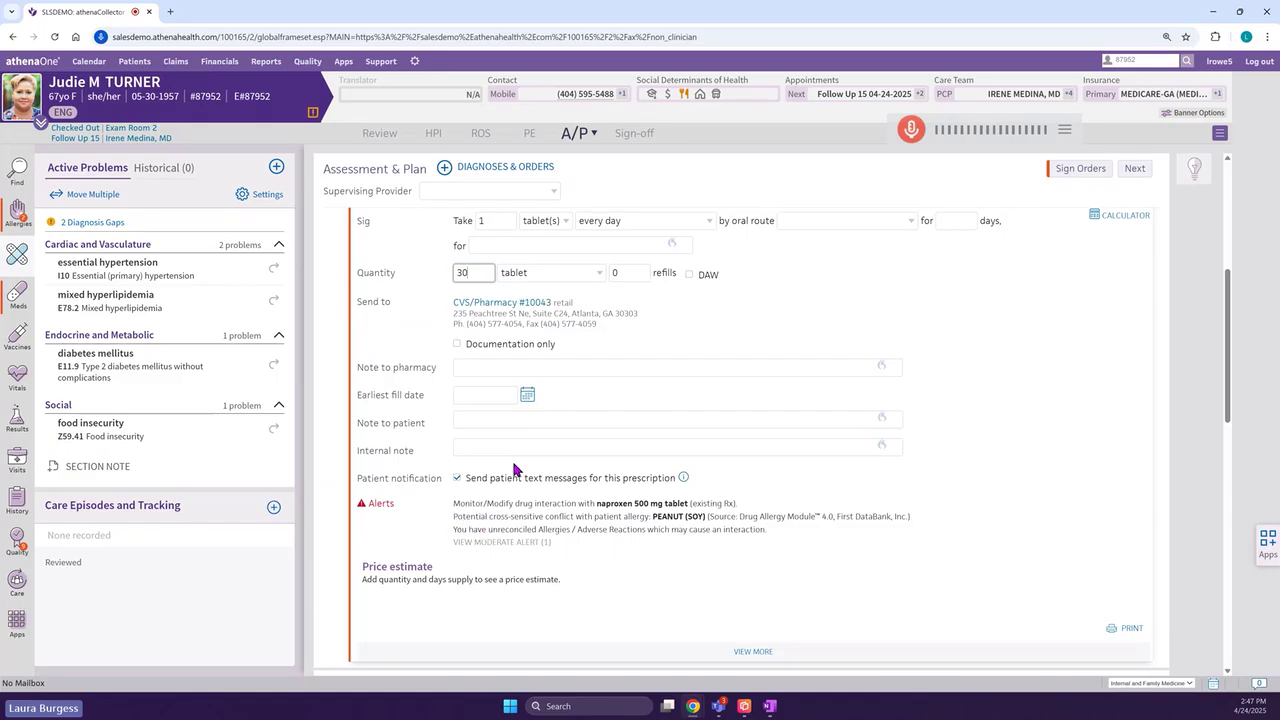
{"action": "scroll", "coordinate": [516, 470], "scroll_direction": "up", "scroll_amount": 1}
{"action": "scroll", "coordinate": [516, 443], "scroll_direction": "up", "scroll_amount": 1}
{"action": "left_click", "coordinate": [511, 339]}
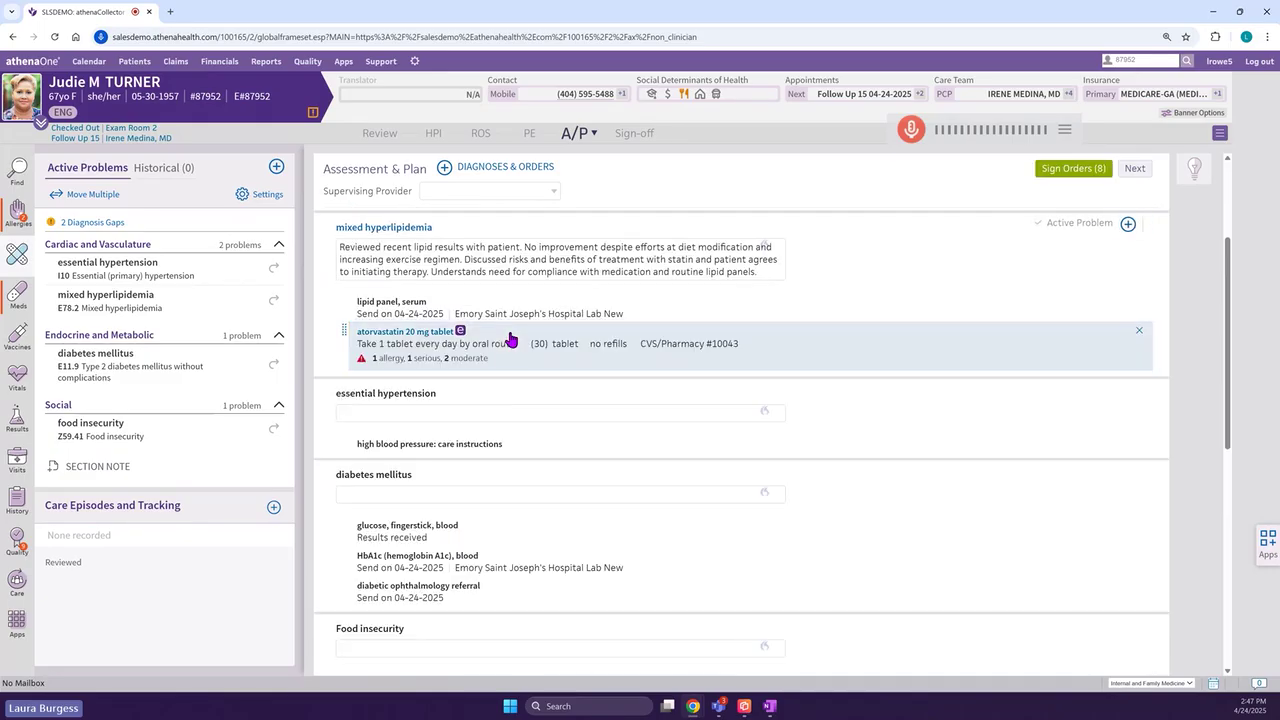
- Refill lisinopril 2.5 mg, quantity 90, under essential hypertension from the medication list
{"action": "left_click", "coordinate": [17, 295]}
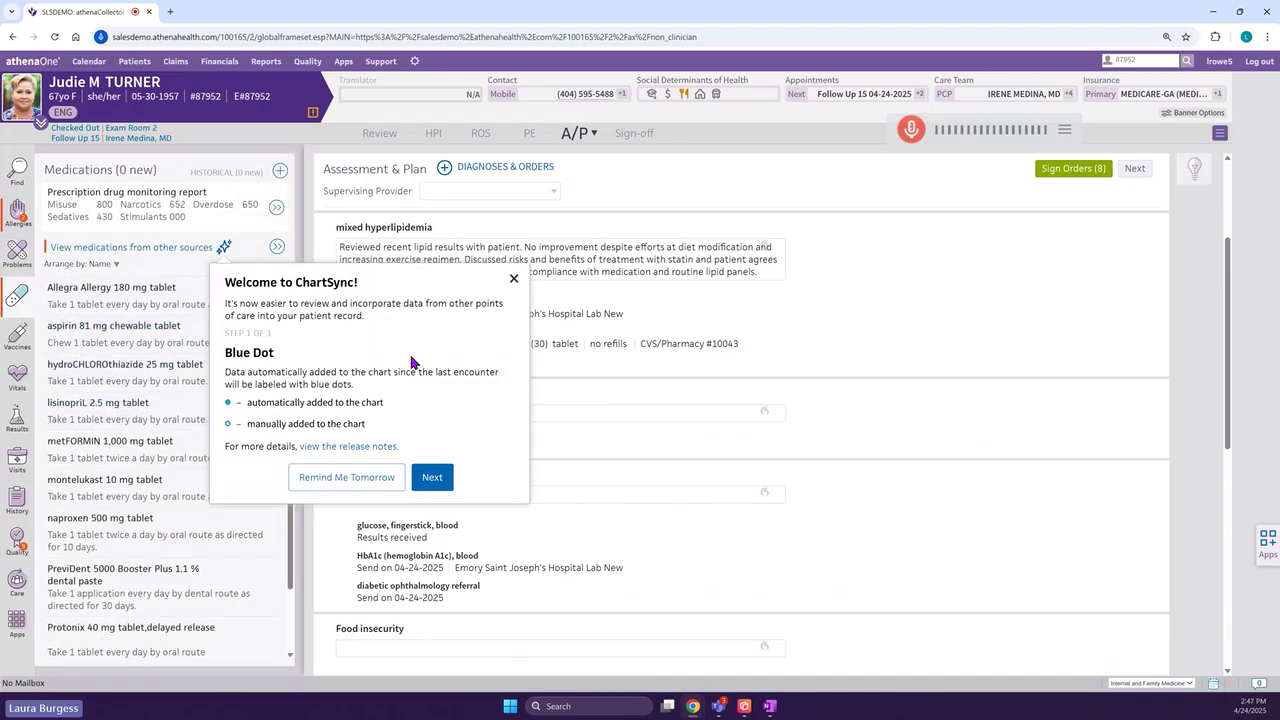
{"action": "left_click", "coordinate": [514, 279]}
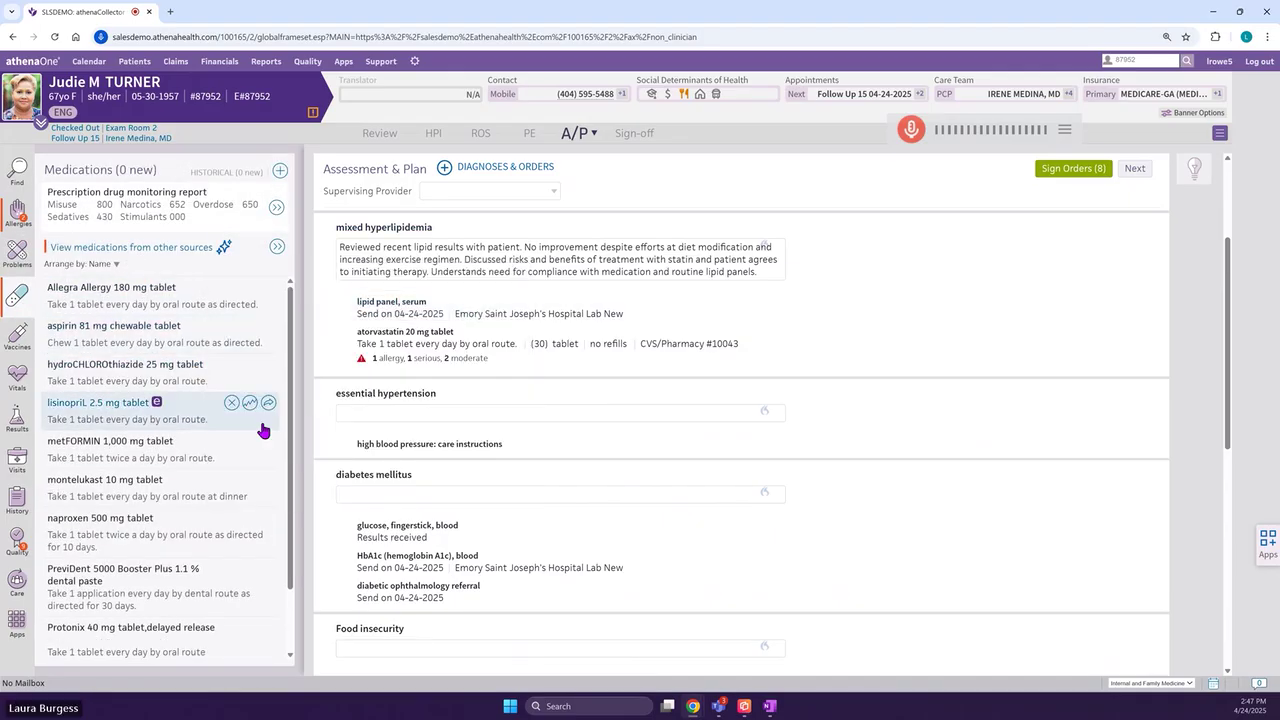
{"action": "mouse_move", "coordinate": [268, 406]}
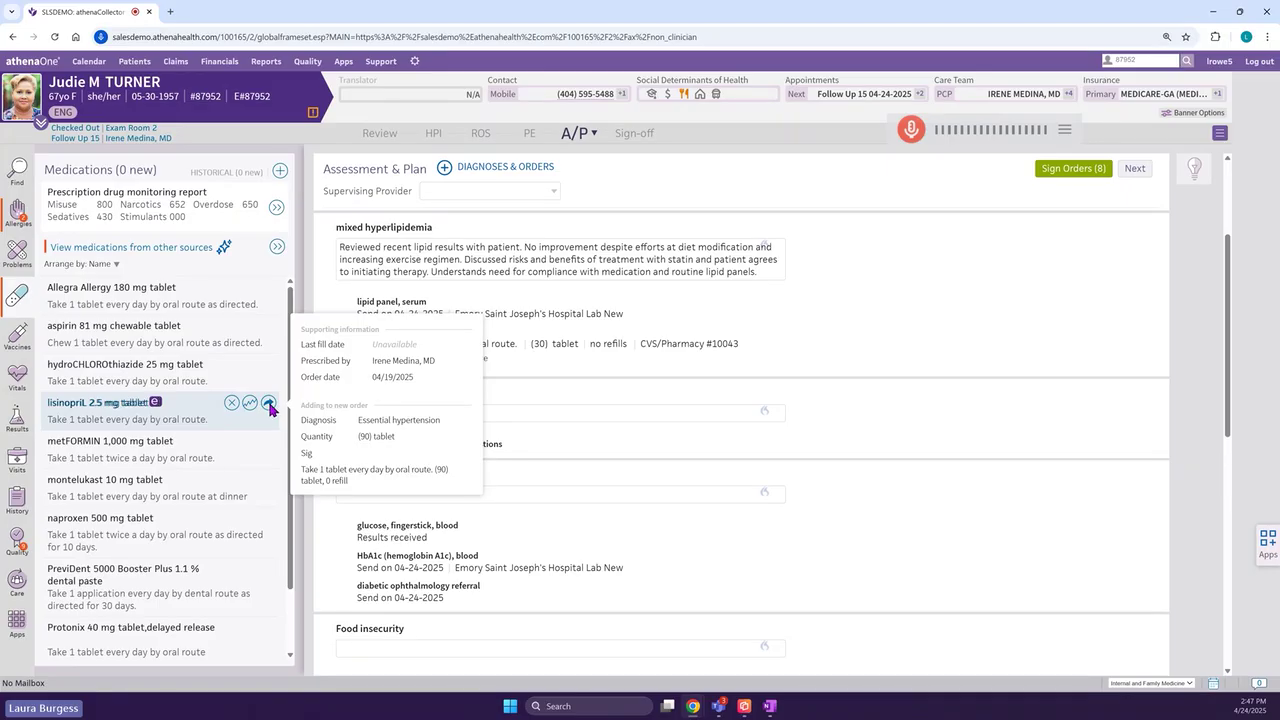
{"action": "left_click", "coordinate": [269, 405]}
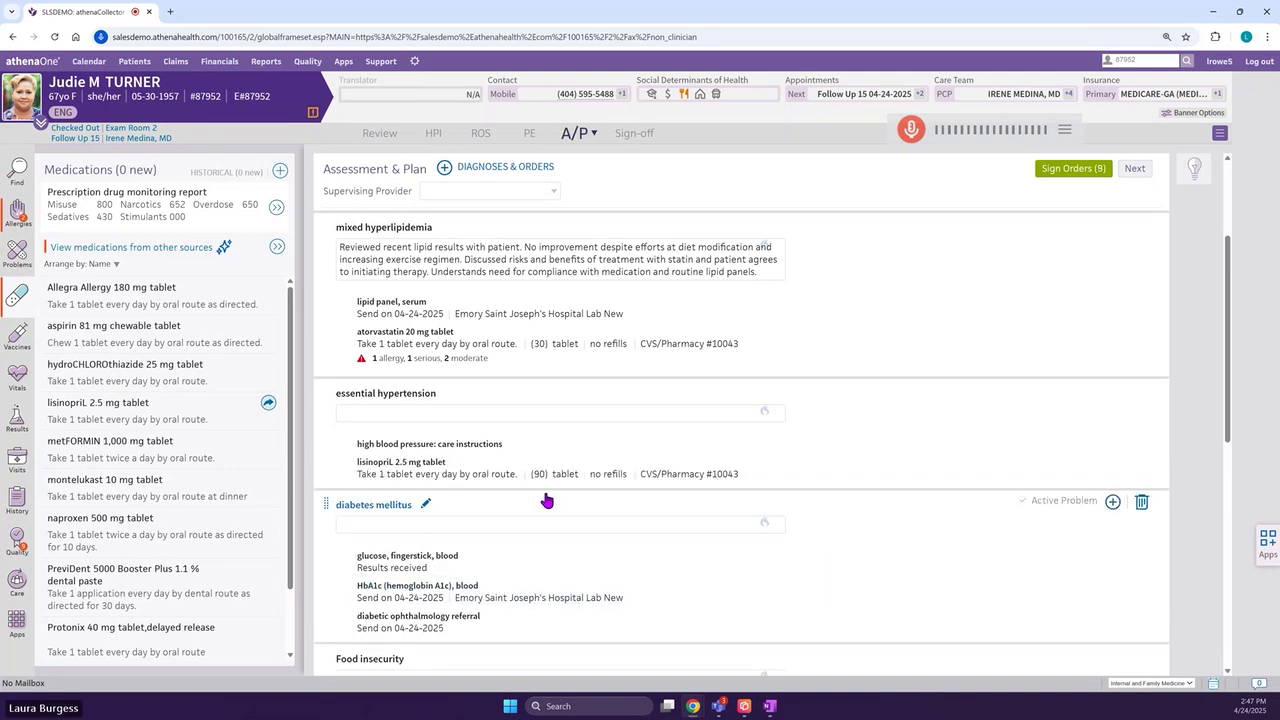
- Scroll down to the Follow Up section showing the 07-07-2025 Medicare annual wellness visit
{"action": "scroll", "coordinate": [345, 485], "scroll_direction": "down", "scroll_amount": 2}
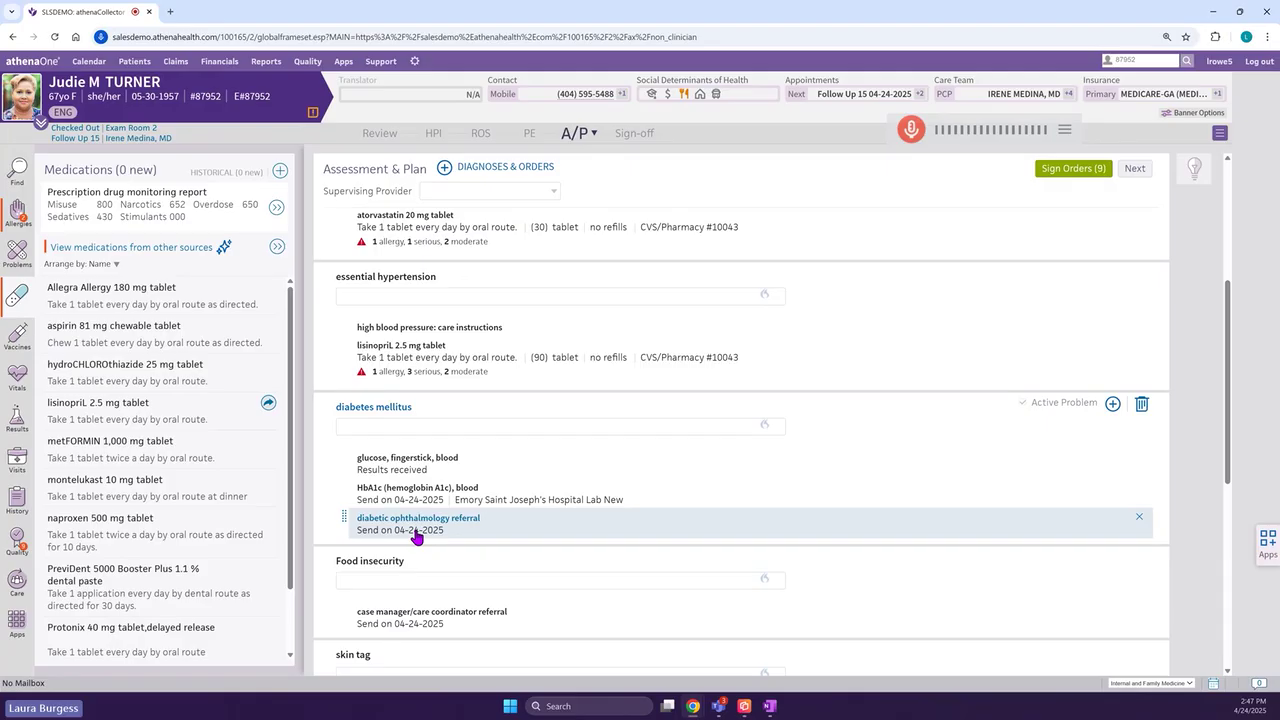
{"action": "scroll", "coordinate": [415, 537], "scroll_direction": "down", "scroll_amount": 1}
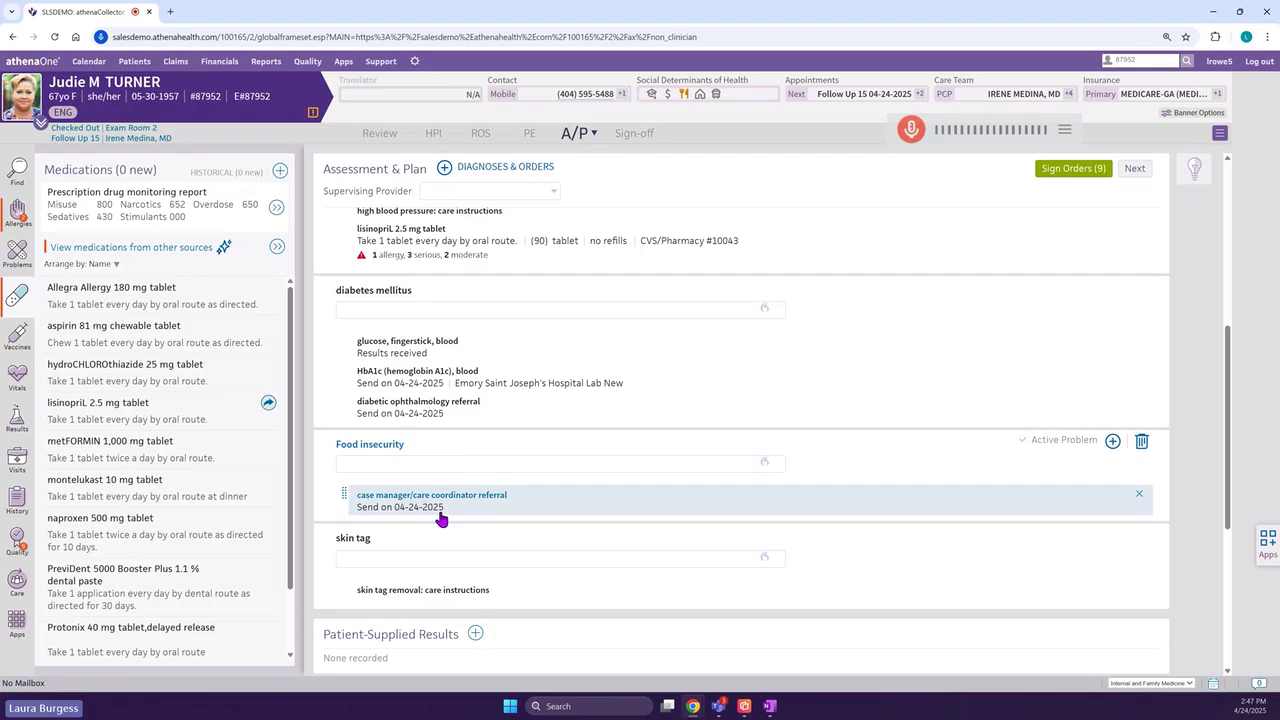
{"action": "scroll", "coordinate": [441, 518], "scroll_direction": "down", "scroll_amount": 1}
{"action": "scroll", "coordinate": [441, 518], "scroll_direction": "down", "scroll_amount": 1}
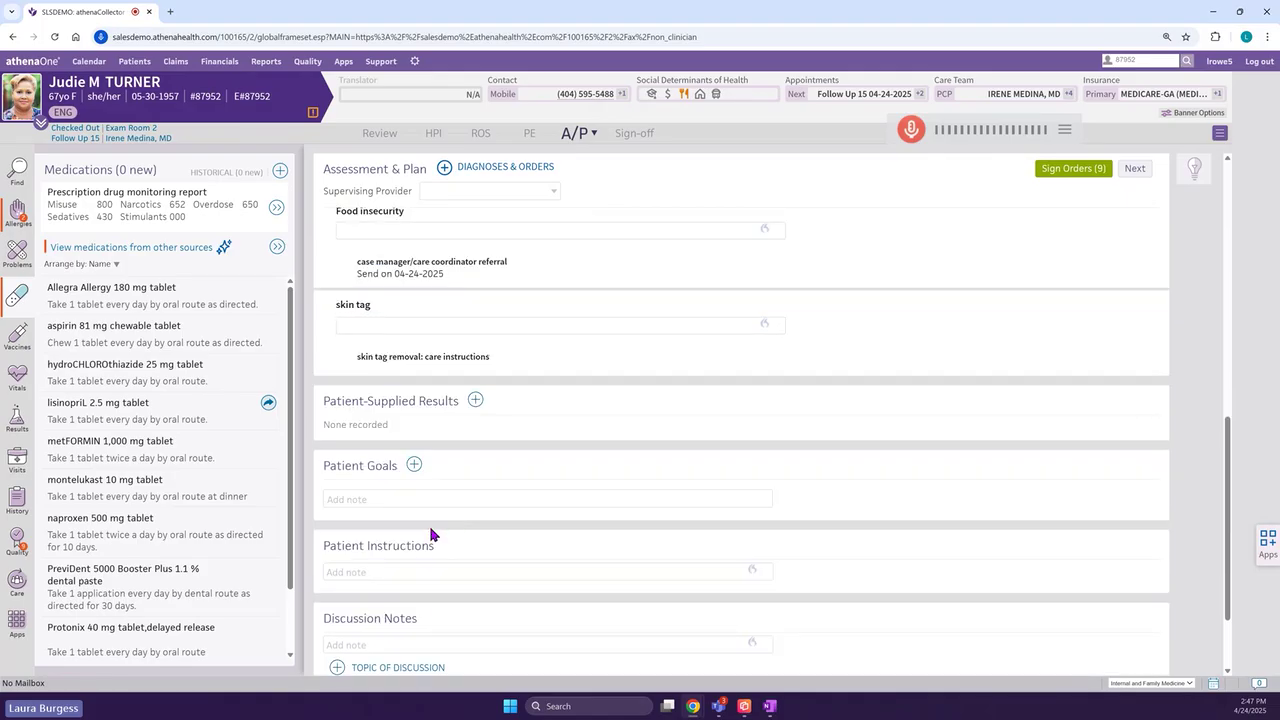
{"action": "scroll", "coordinate": [418, 555], "scroll_direction": "down", "scroll_amount": 1}
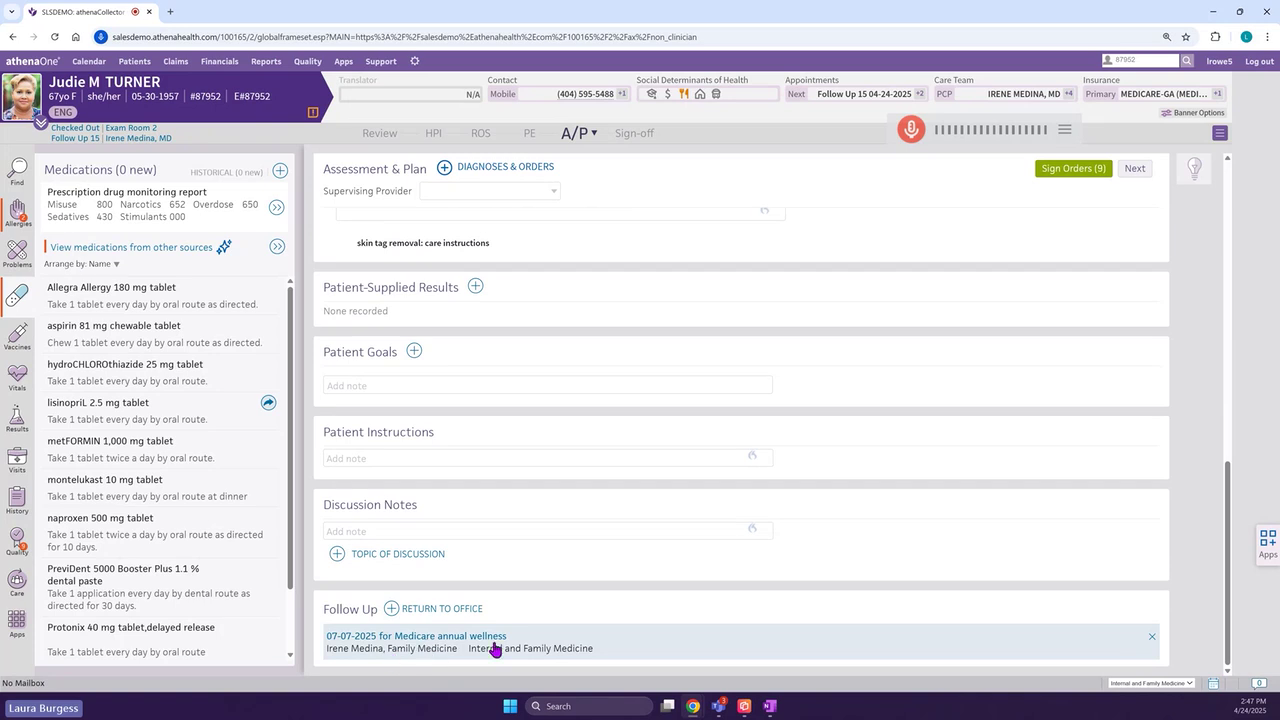
- Add a 3-month return-to-office follow-up with appointment type Follow Up 15 (15 min)
{"action": "left_click", "coordinate": [440, 609]}
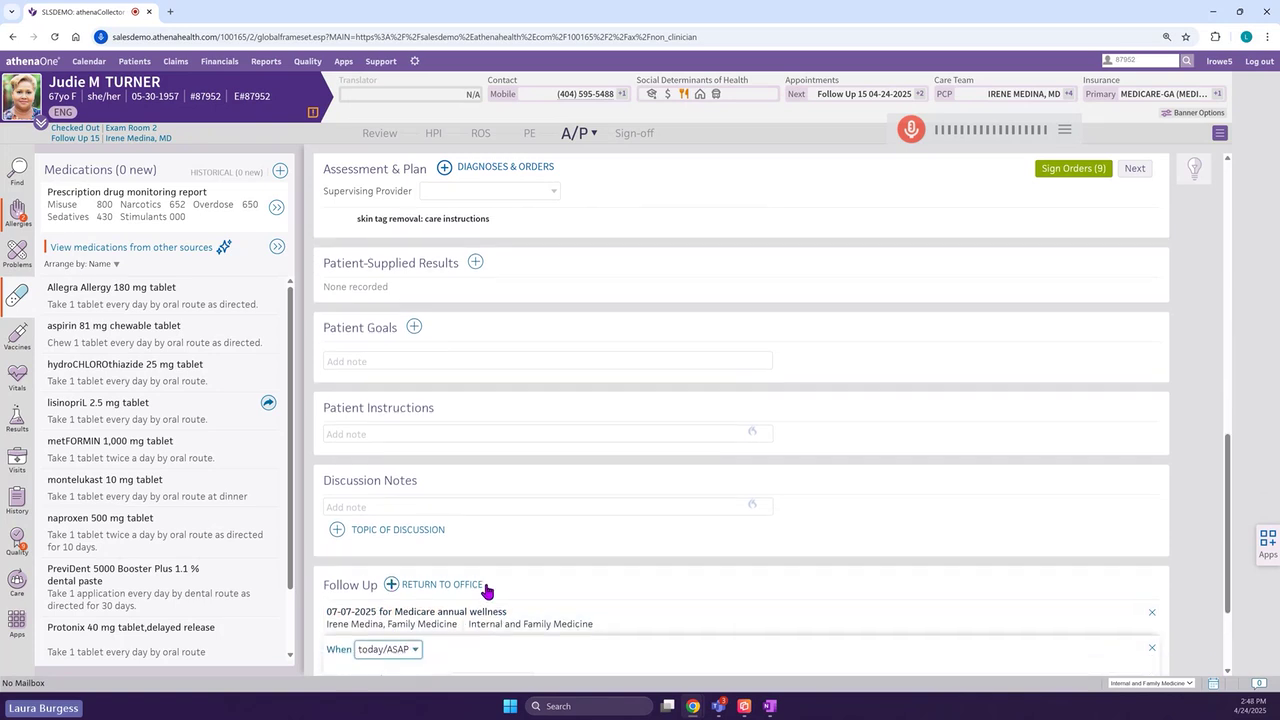
{"action": "left_click", "coordinate": [410, 505]}
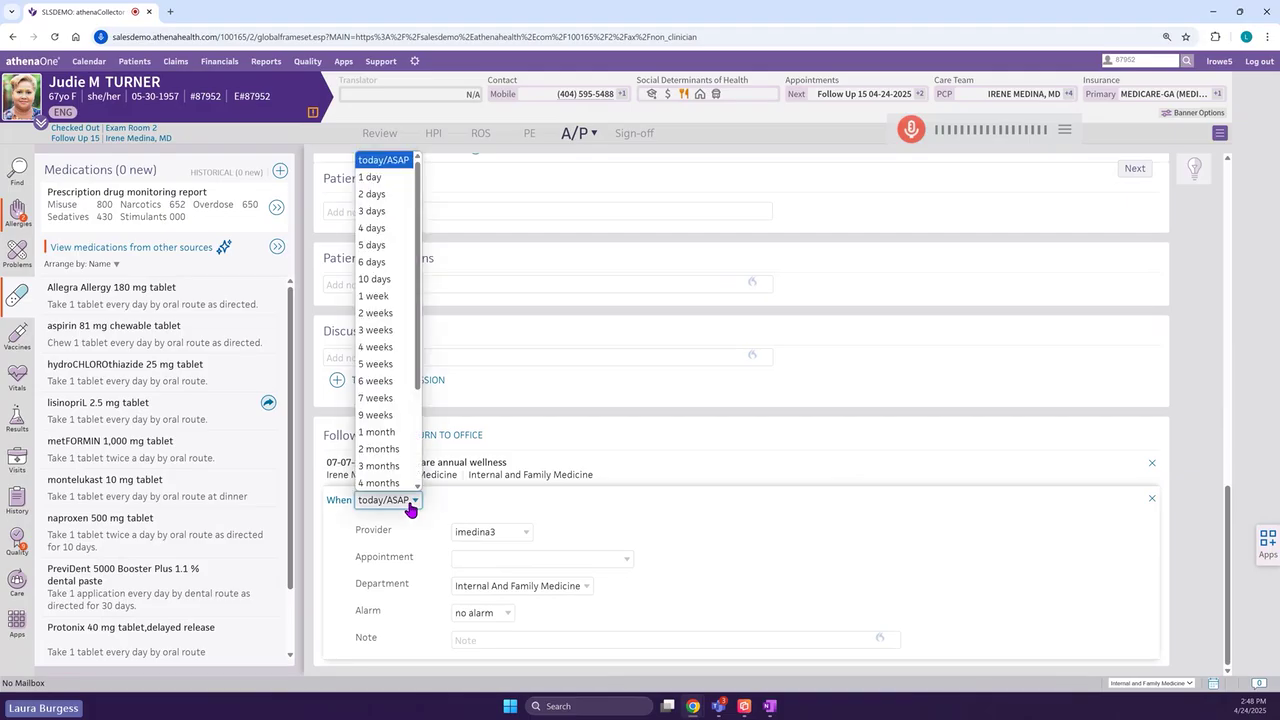
{"action": "scroll", "coordinate": [395, 470], "scroll_direction": "down", "scroll_amount": 1}
{"action": "left_click", "coordinate": [380, 432]}
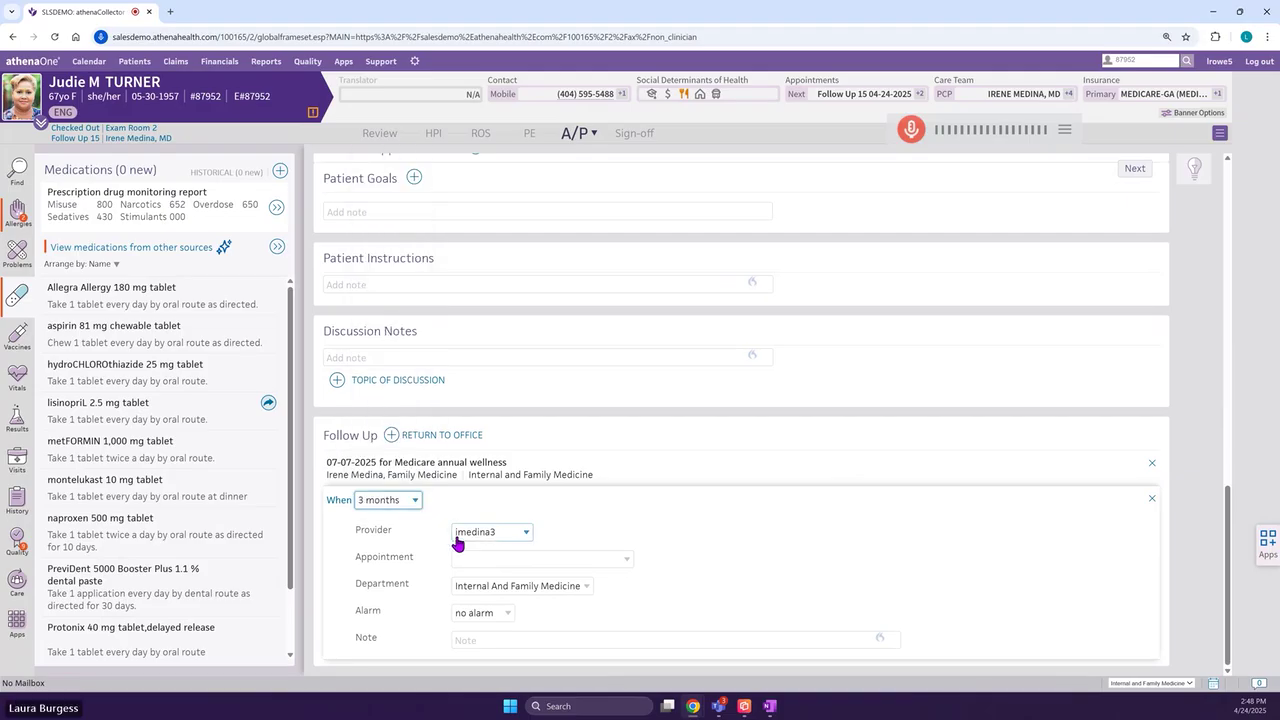
{"action": "left_click", "coordinate": [460, 556]}
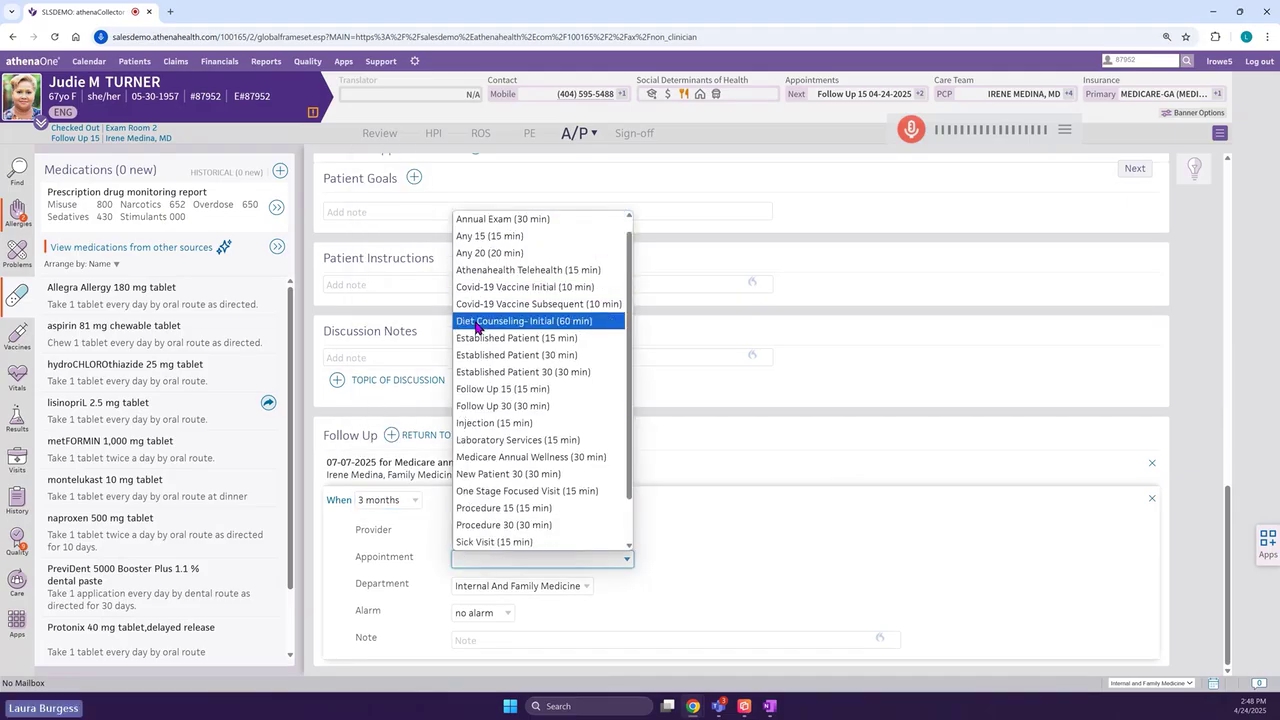
{"action": "left_click", "coordinate": [486, 389]}
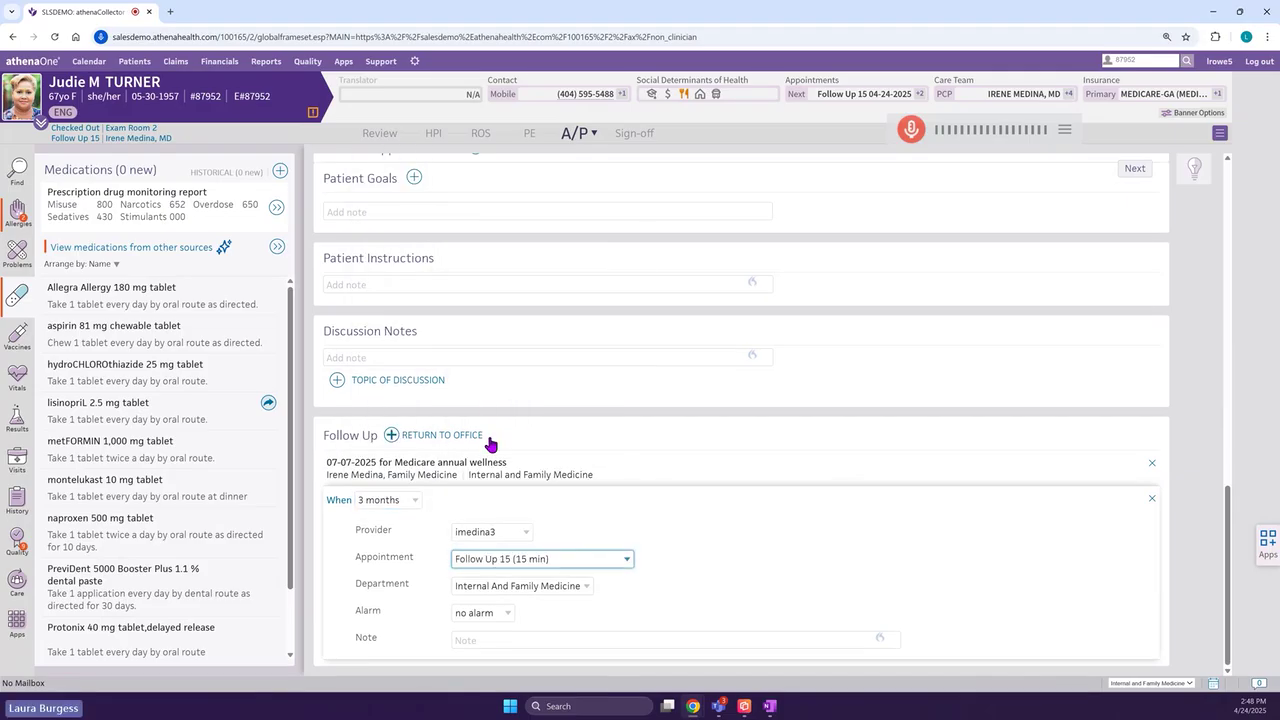
{"action": "left_click", "coordinate": [498, 511]}
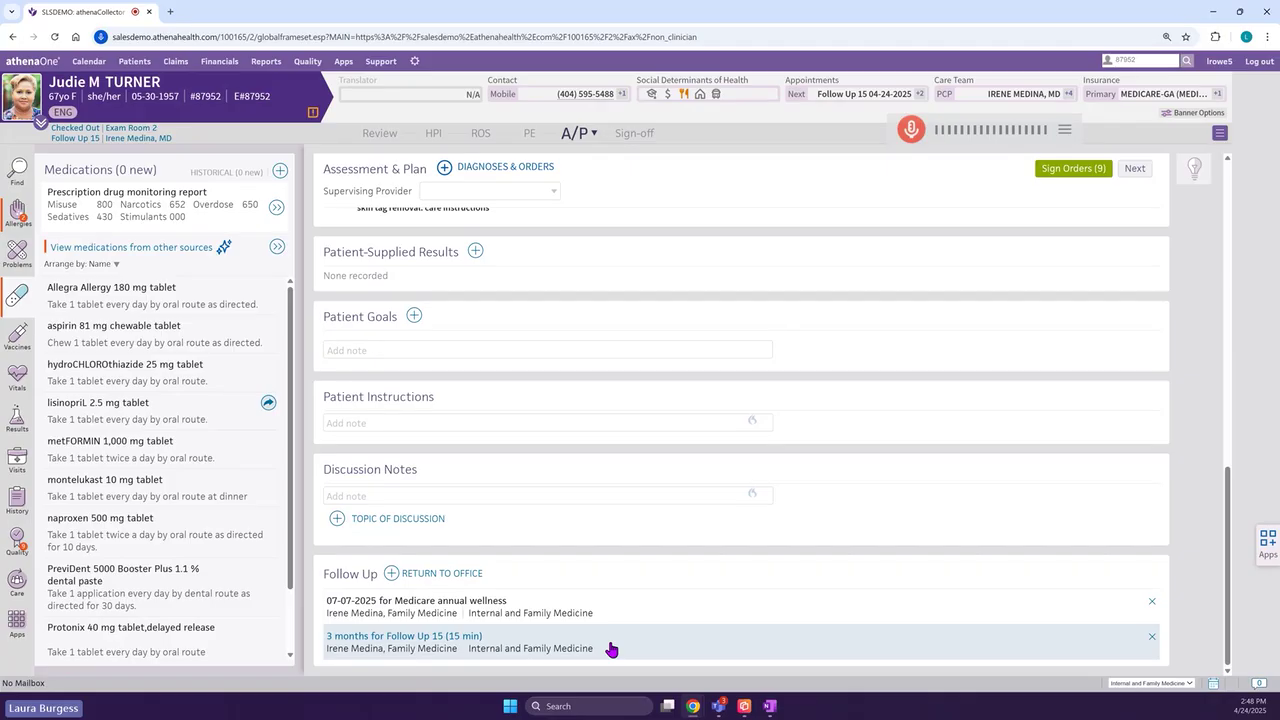
- Go to Sign-off and view Billing with the five diagnoses, E78.2 through L91.8
{"action": "left_click", "coordinate": [636, 138]}
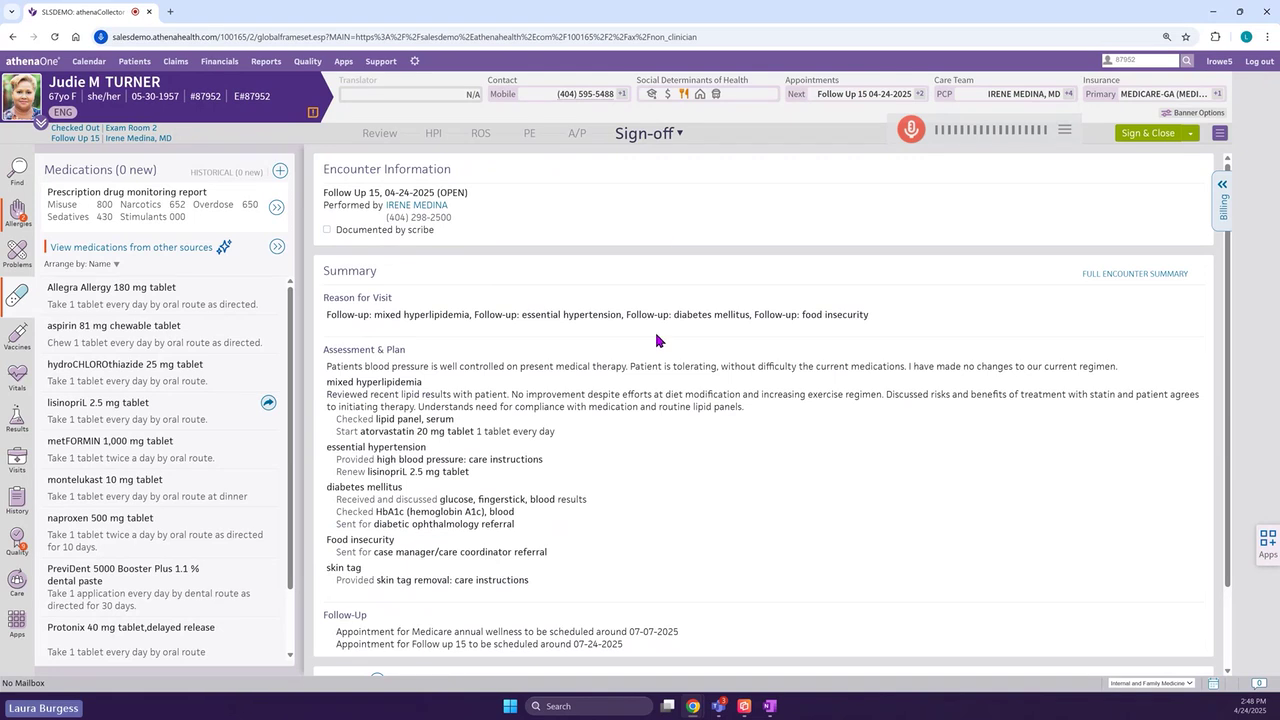
{"action": "scroll", "coordinate": [673, 476], "scroll_direction": "down", "scroll_amount": 2}
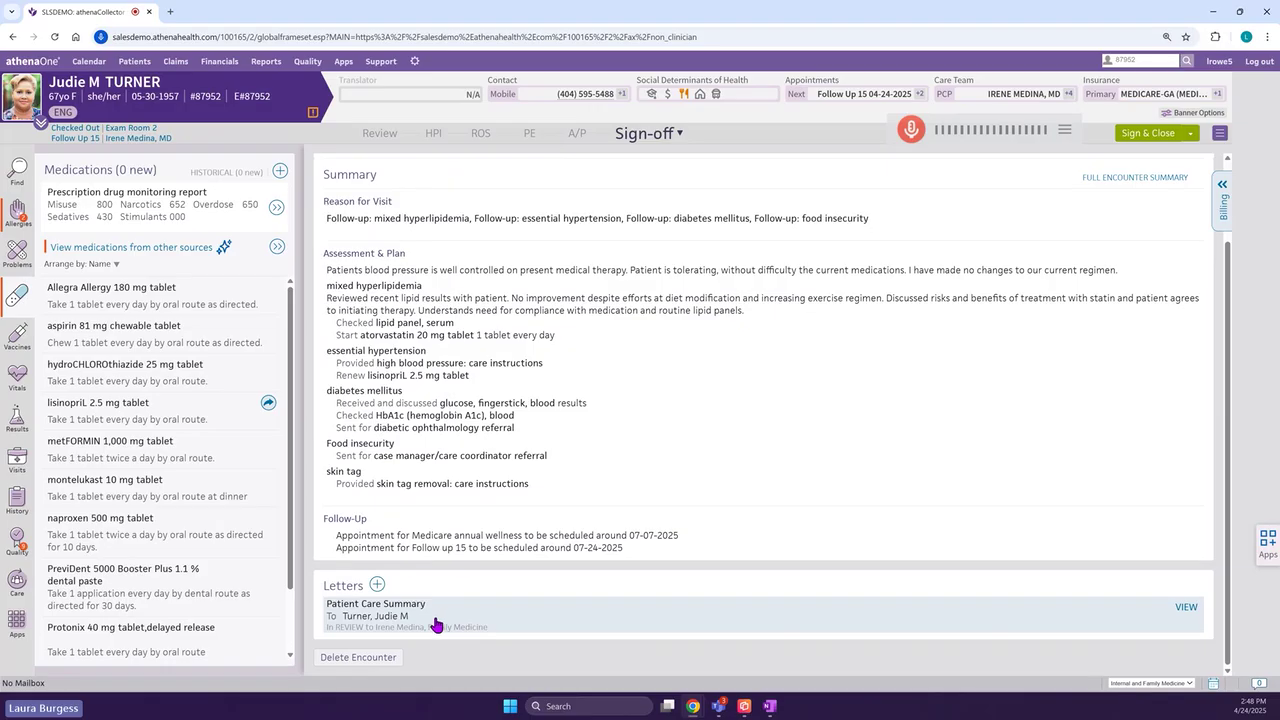
{"action": "left_click", "coordinate": [1224, 212]}
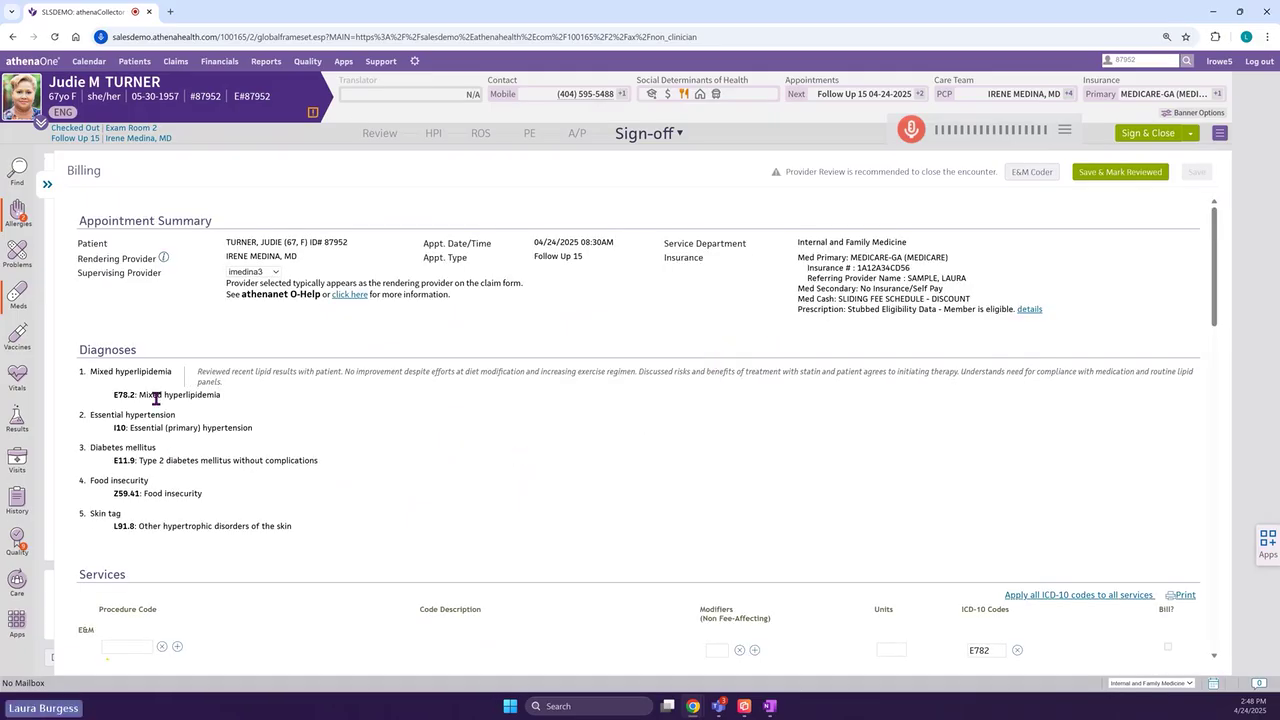
- Enter E&M procedure code 99214, check the billing rows, and save as reviewed
{"action": "scroll", "coordinate": [222, 500], "scroll_direction": "down", "scroll_amount": 3}
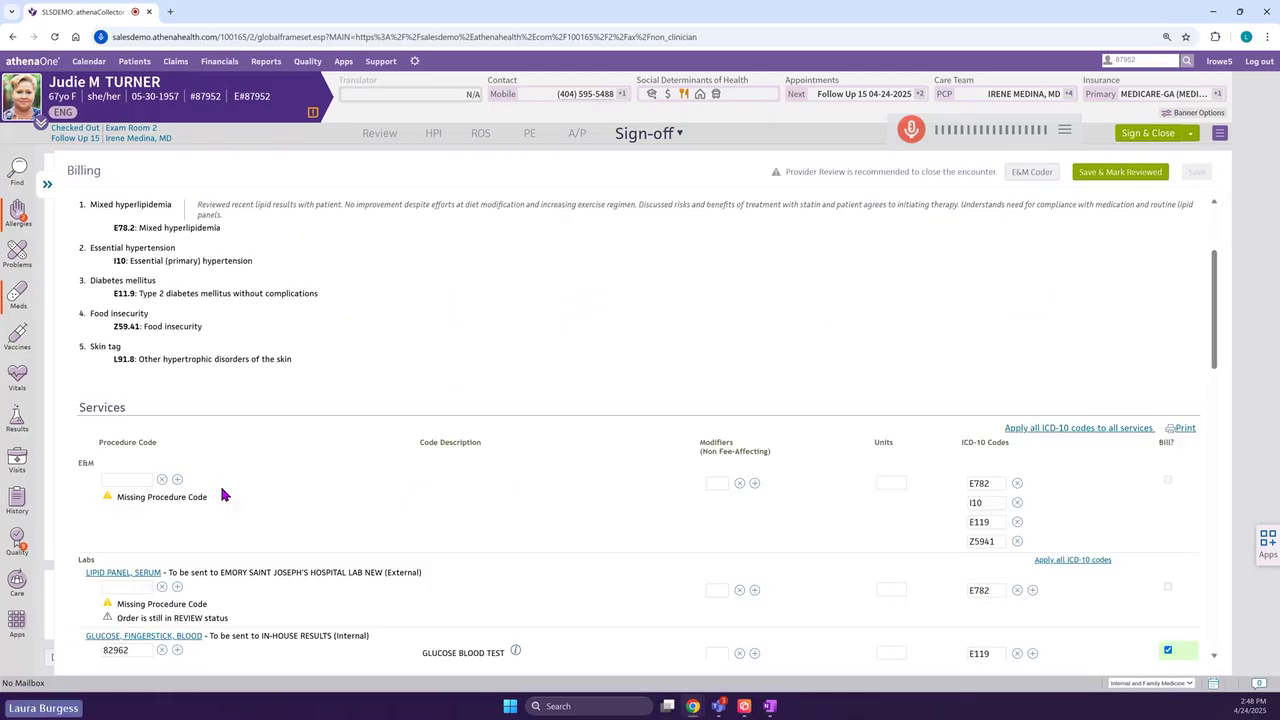
{"action": "left_click", "coordinate": [143, 472]}
{"action": "type", "text": "9921"}
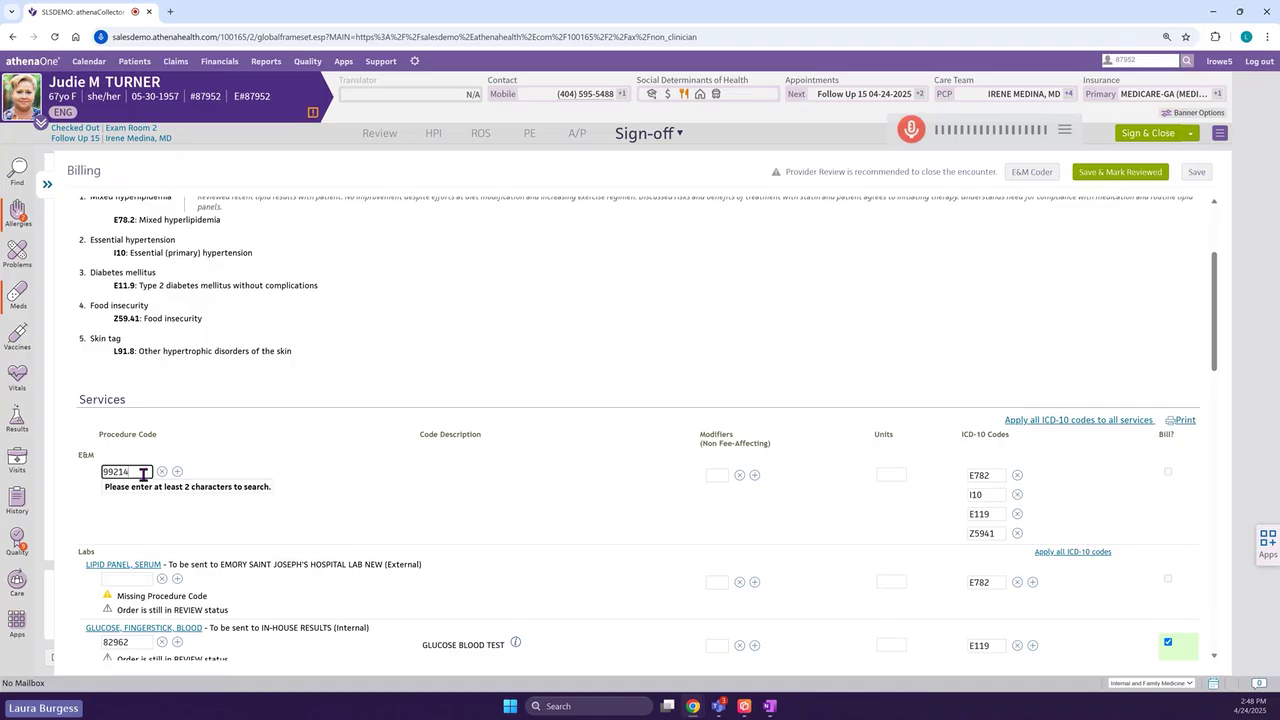
{"action": "type", "text": "4"}
{"action": "scroll", "coordinate": [324, 465], "scroll_direction": "down", "scroll_amount": 1}
{"action": "scroll", "coordinate": [326, 478], "scroll_direction": "down", "scroll_amount": 5}
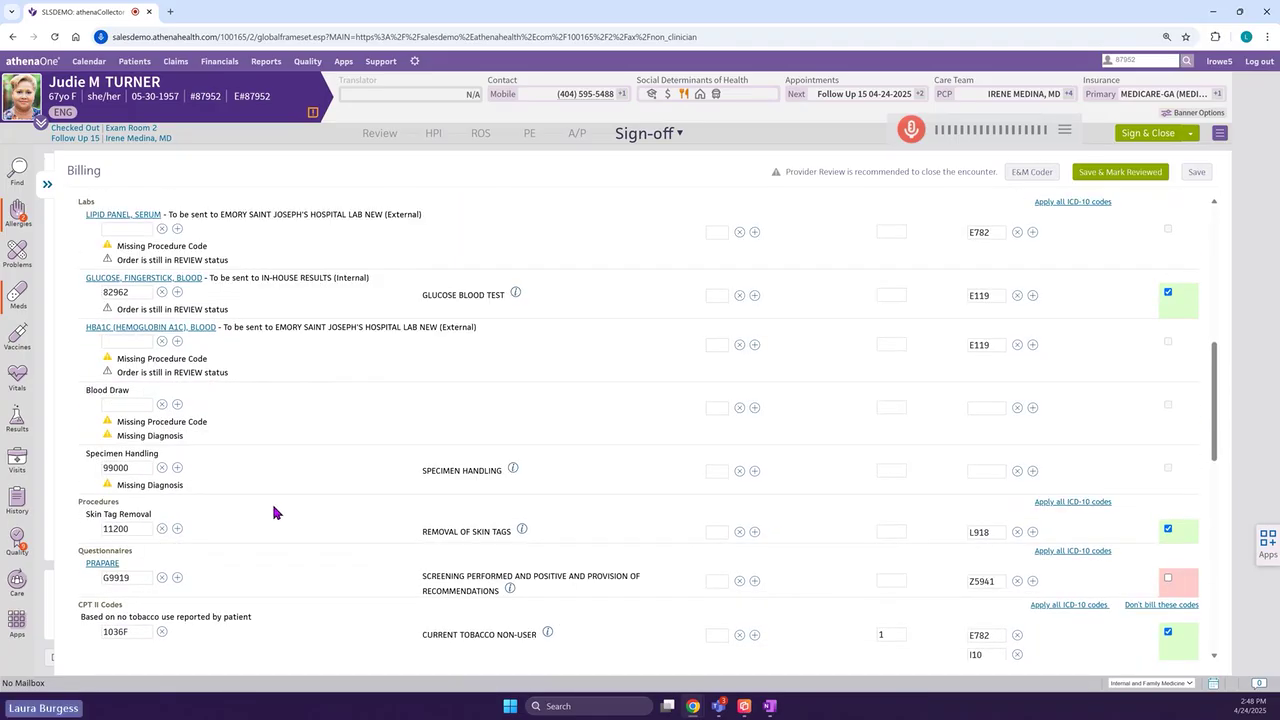
{"action": "scroll", "coordinate": [271, 505], "scroll_direction": "down", "scroll_amount": 1}
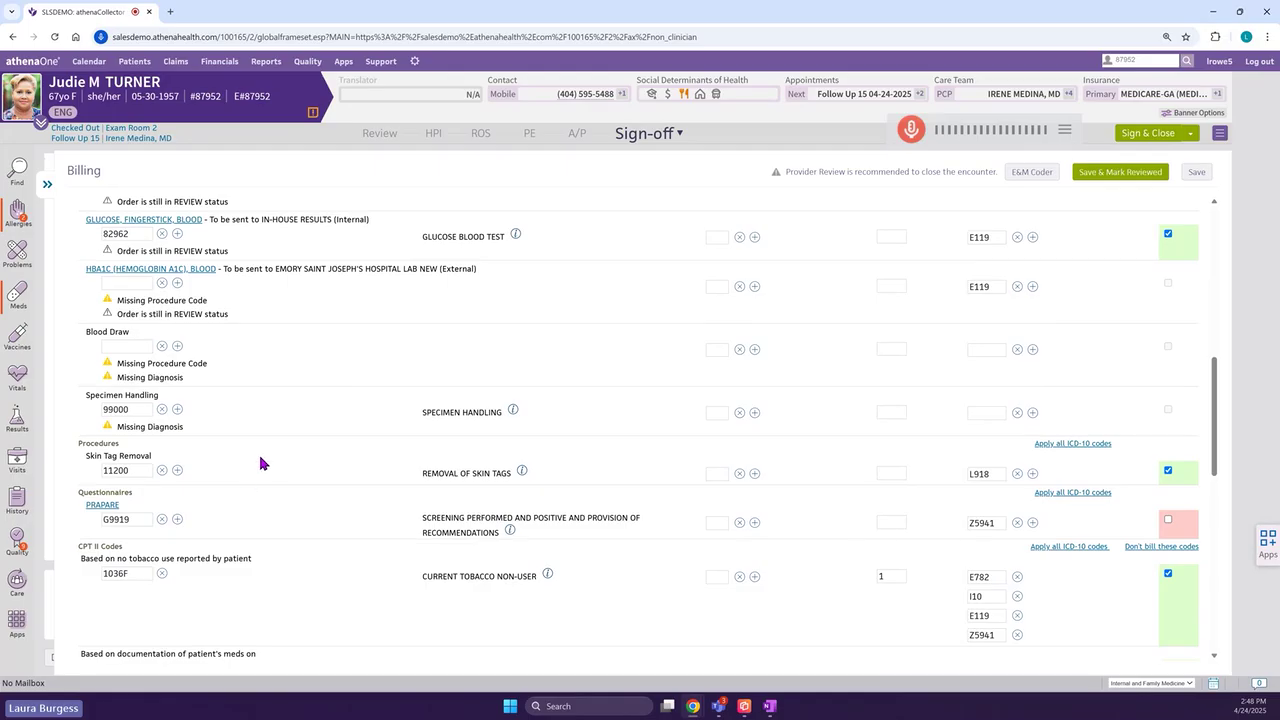
{"action": "scroll", "coordinate": [310, 498], "scroll_direction": "down", "scroll_amount": 5}
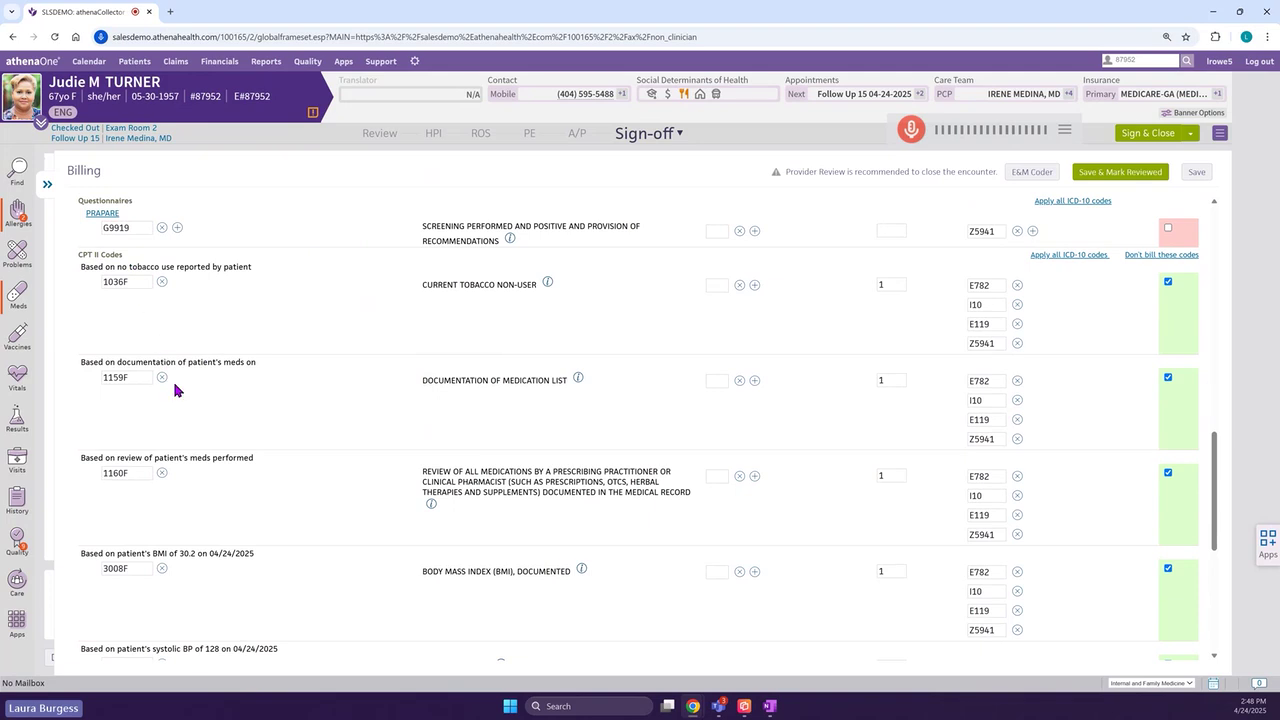
{"action": "scroll", "coordinate": [203, 415], "scroll_direction": "down", "scroll_amount": 1}
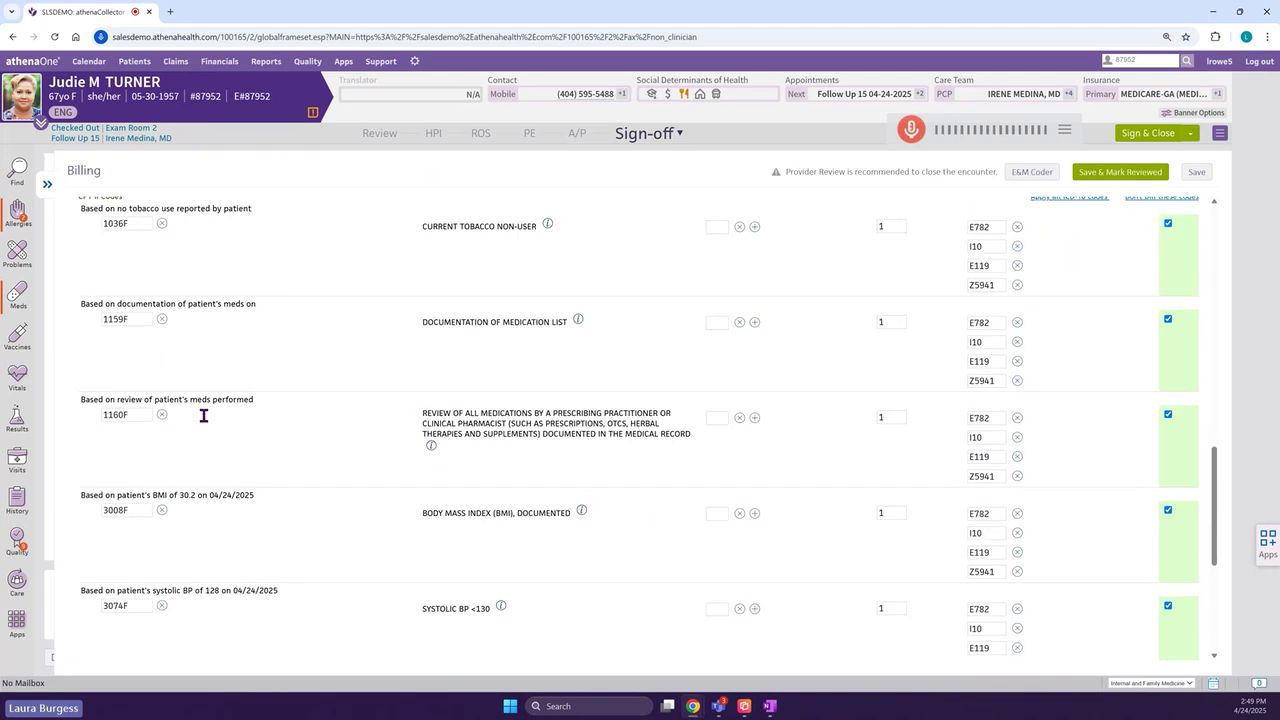
{"action": "left_click", "coordinate": [1121, 172]}
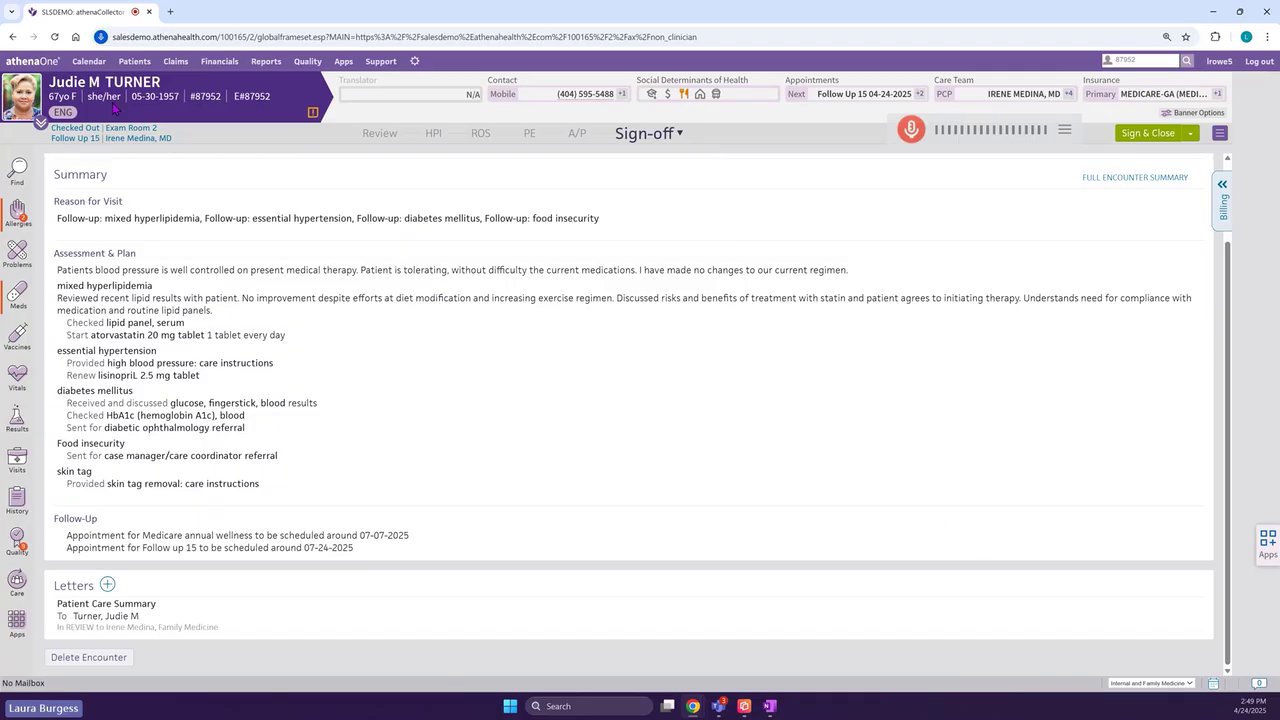
- Return to the home page and look over the Claims menu without choosing a task
{"action": "left_click", "coordinate": [45, 62]}
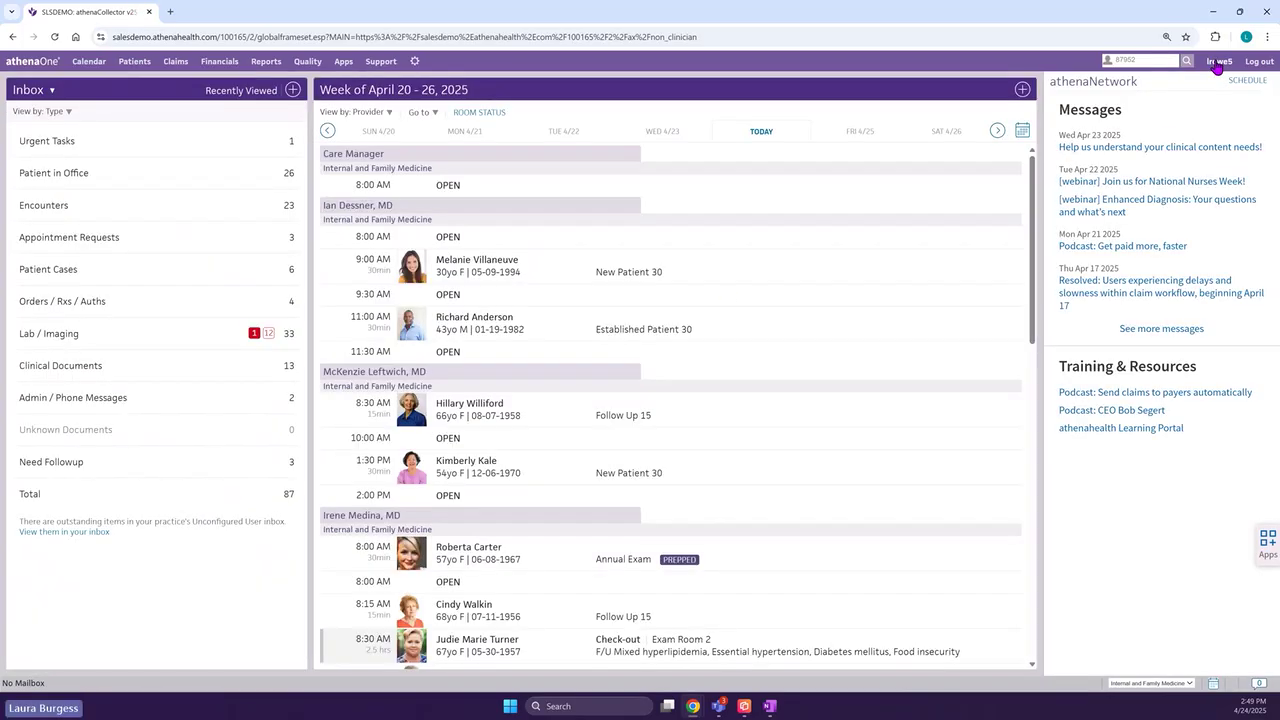
{"action": "left_click", "coordinate": [176, 61]}
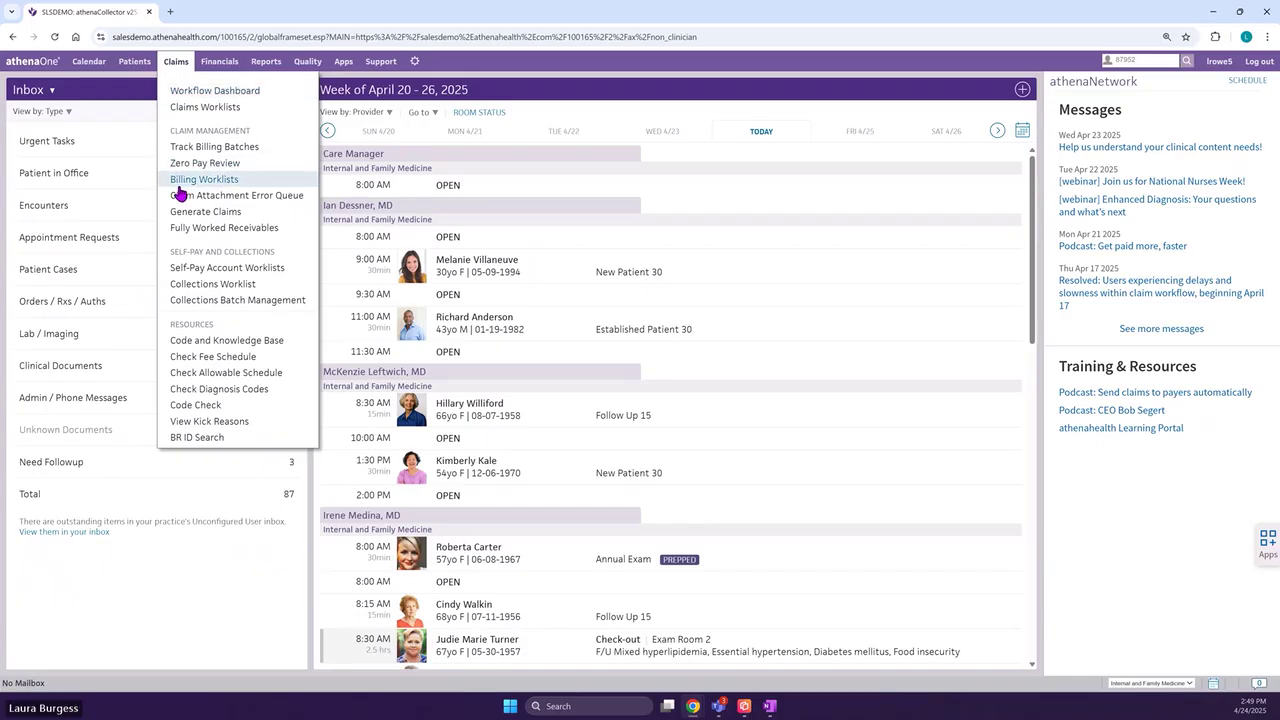
{"action": "left_click", "coordinate": [196, 95]}
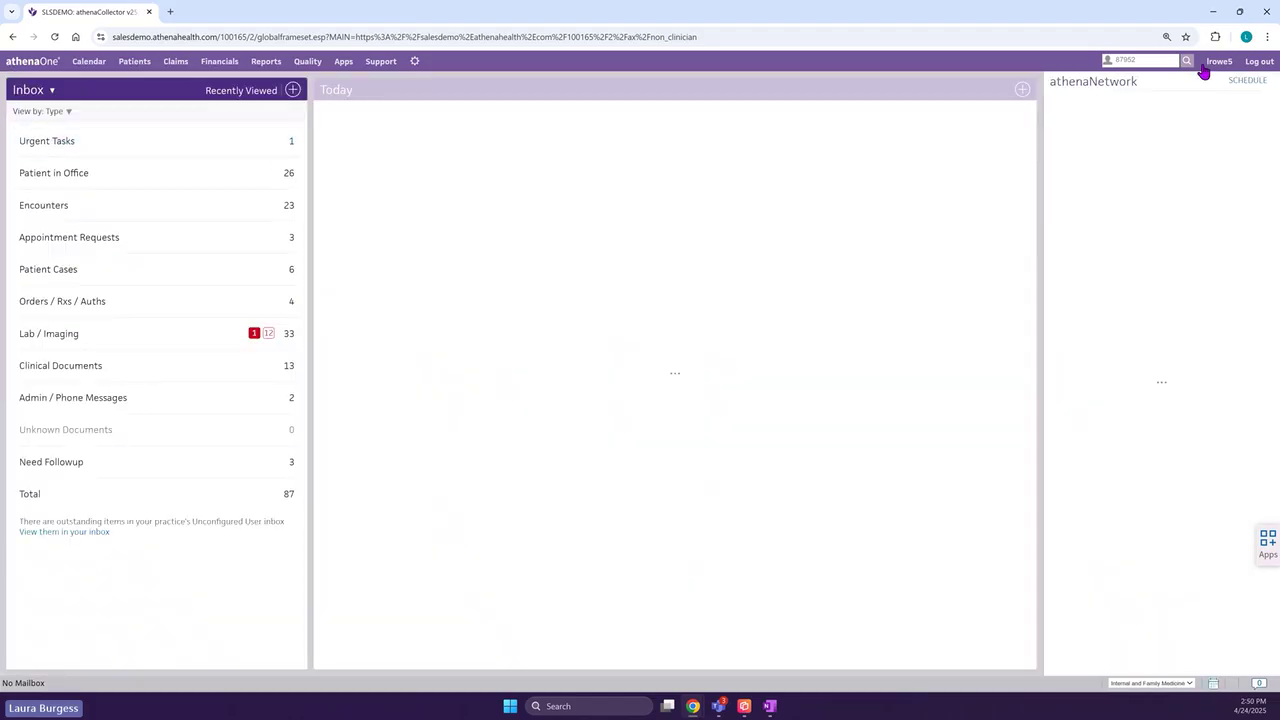
- Switch the user homepage to the Non-Clinician view
{"action": "left_click", "coordinate": [1216, 66]}
{"action": "left_click", "coordinate": [1128, 140]}
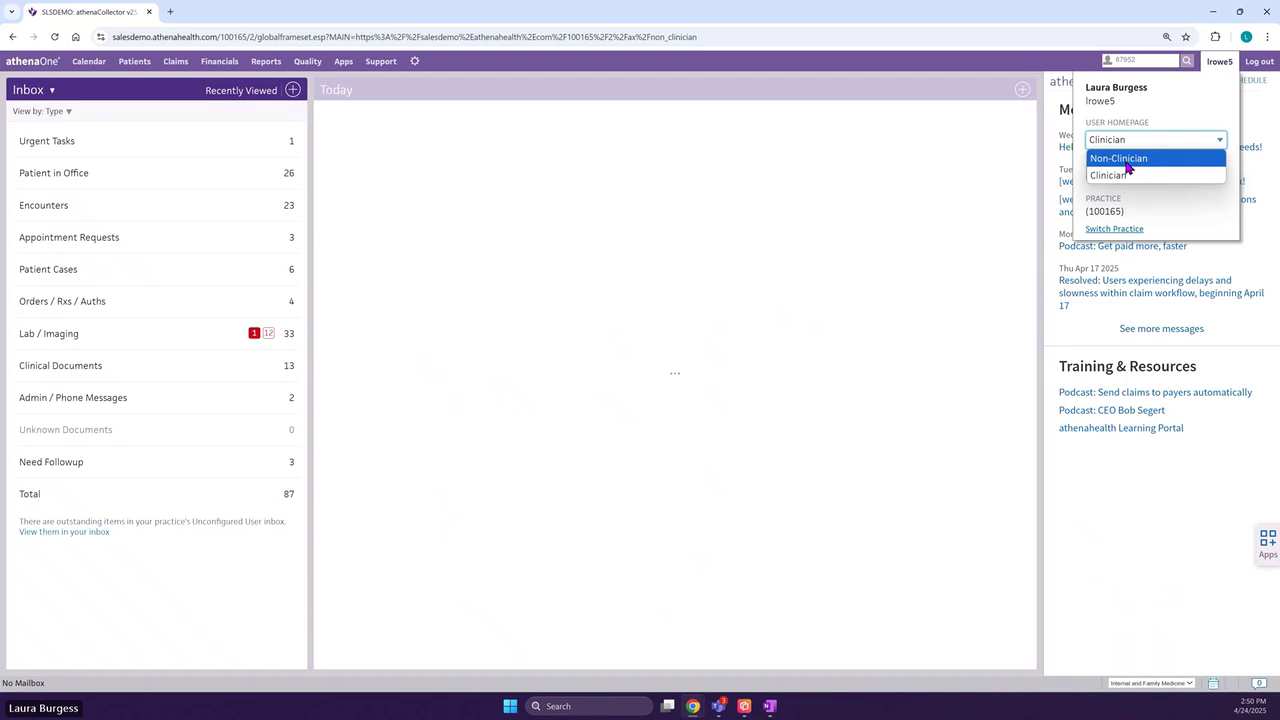
{"action": "left_click", "coordinate": [1128, 160]}
- From Missing Slips, enter the patient's charges and validate to create the claims
{"action": "left_click", "coordinate": [160, 157]}
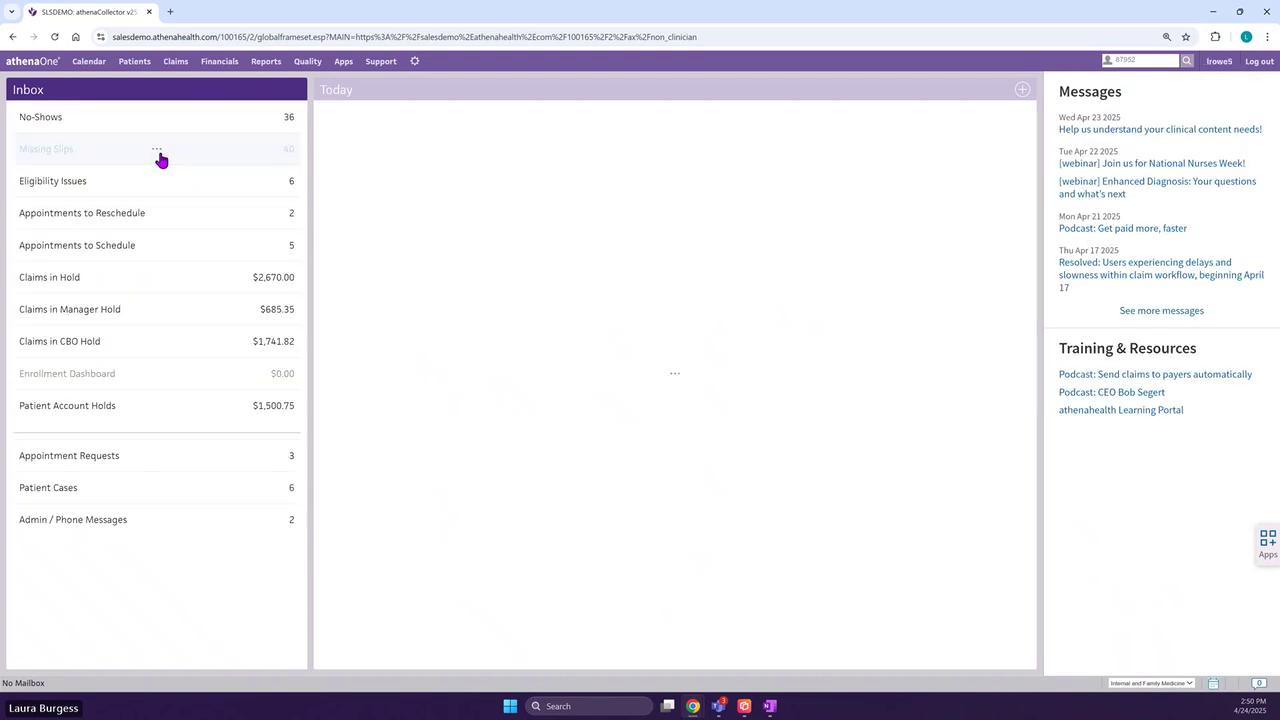
{"action": "left_click", "coordinate": [158, 252]}
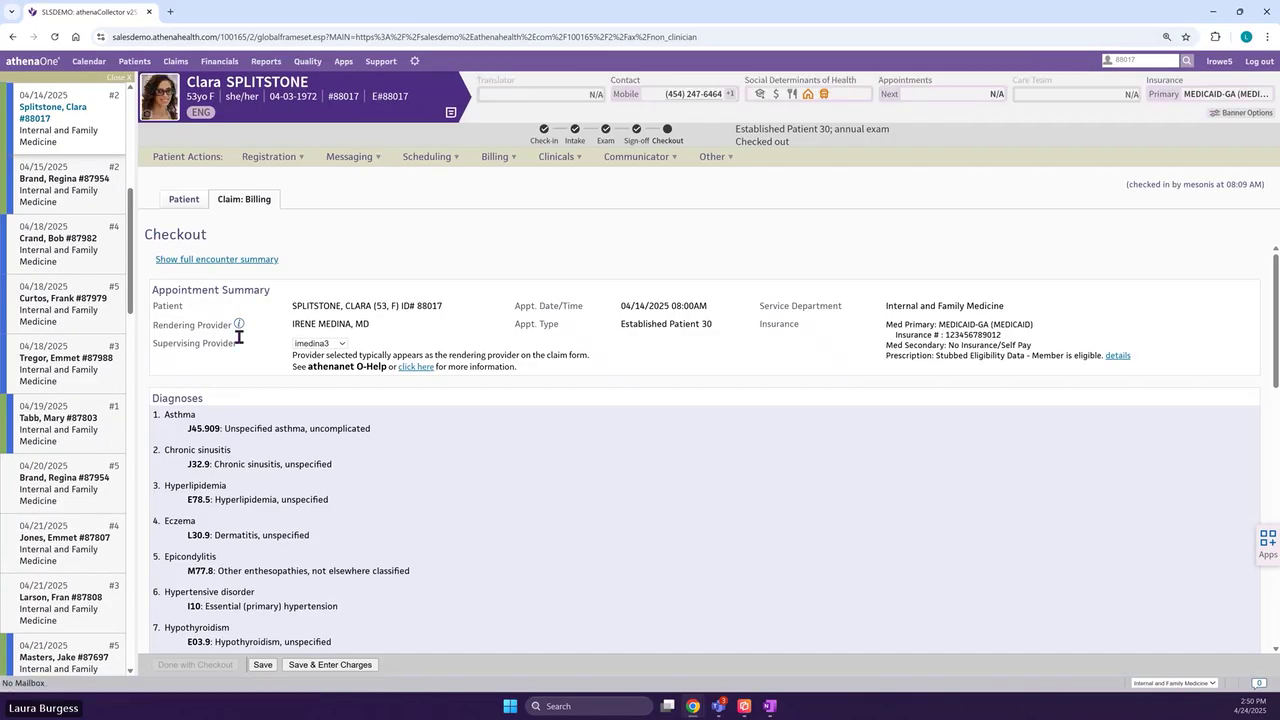
{"action": "left_click", "coordinate": [363, 668]}
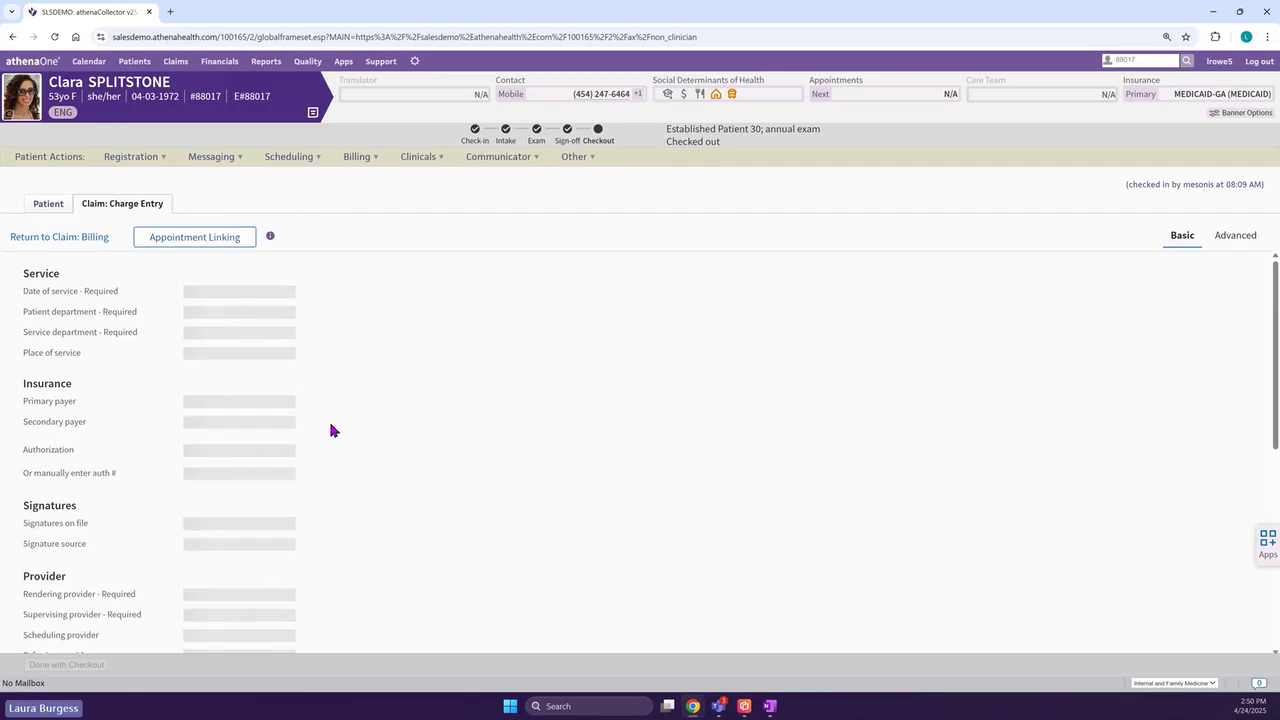
{"action": "scroll", "coordinate": [329, 444], "scroll_direction": "down", "scroll_amount": 15}
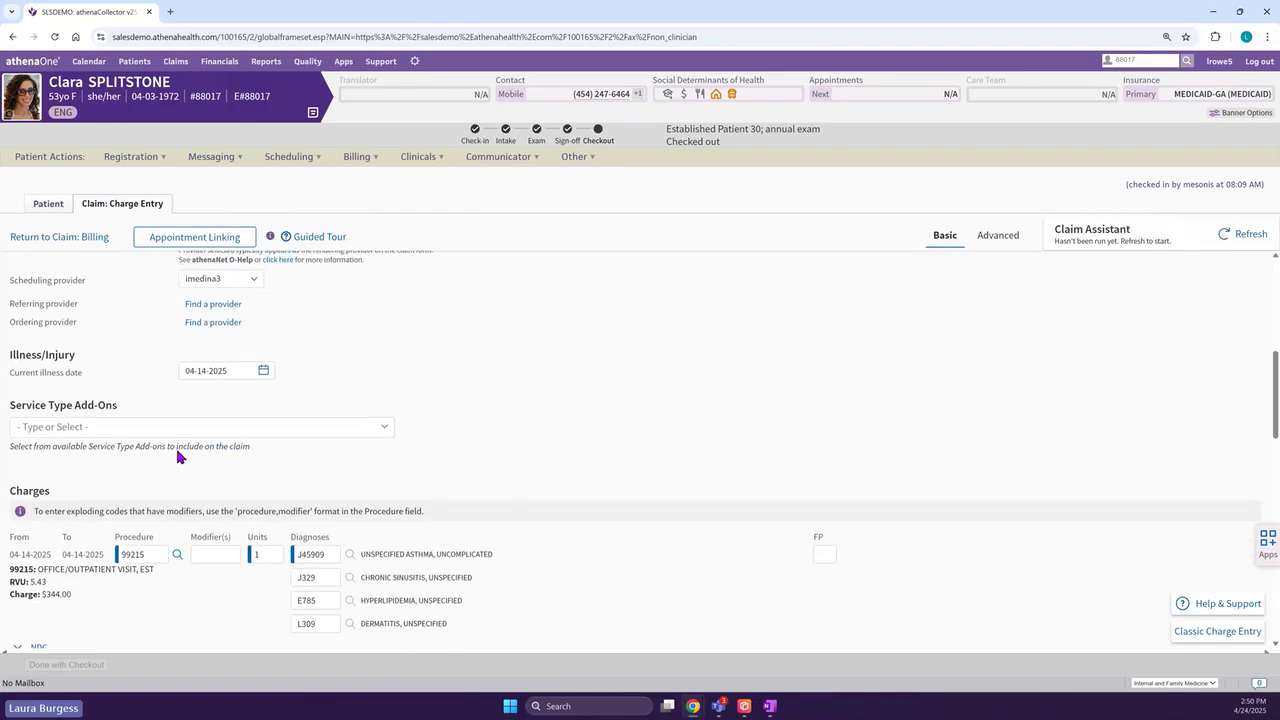
{"action": "scroll", "coordinate": [213, 485], "scroll_direction": "down", "scroll_amount": 5}
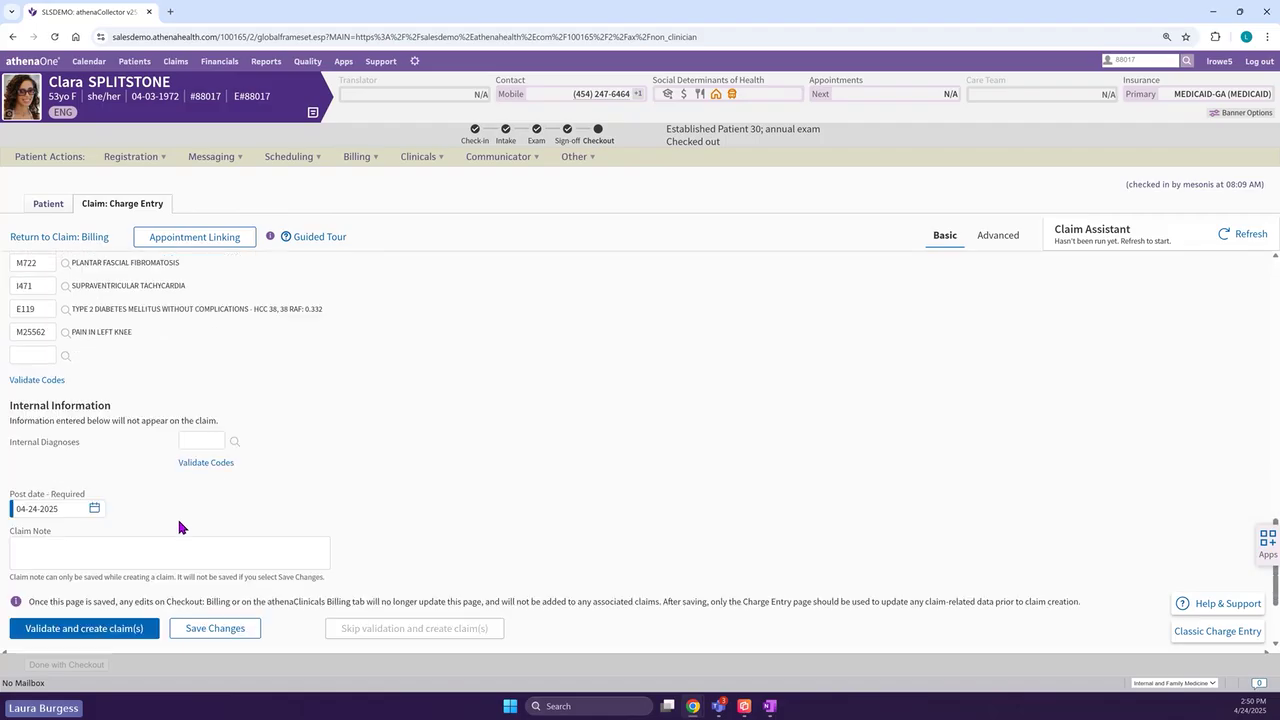
{"action": "left_click", "coordinate": [84, 630]}
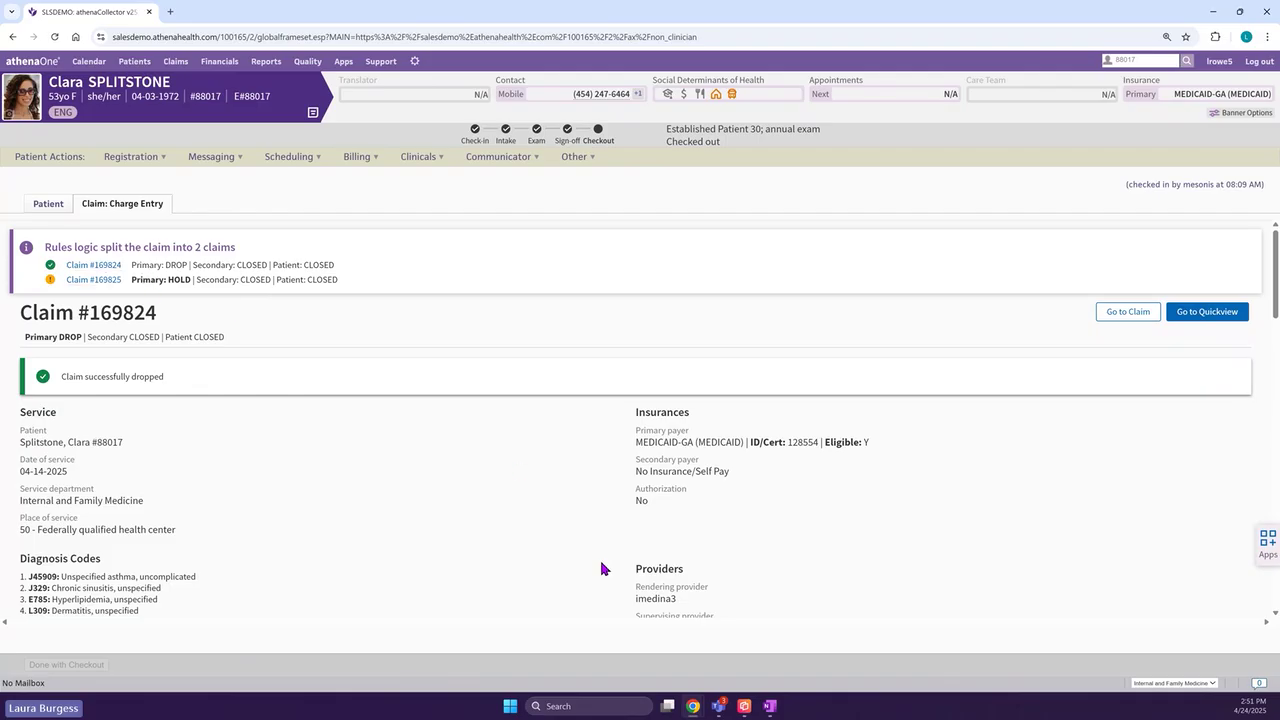
{"action": "scroll", "coordinate": [599, 557], "scroll_direction": "down", "scroll_amount": 4}
{"action": "scroll", "coordinate": [591, 547], "scroll_direction": "down", "scroll_amount": 10}
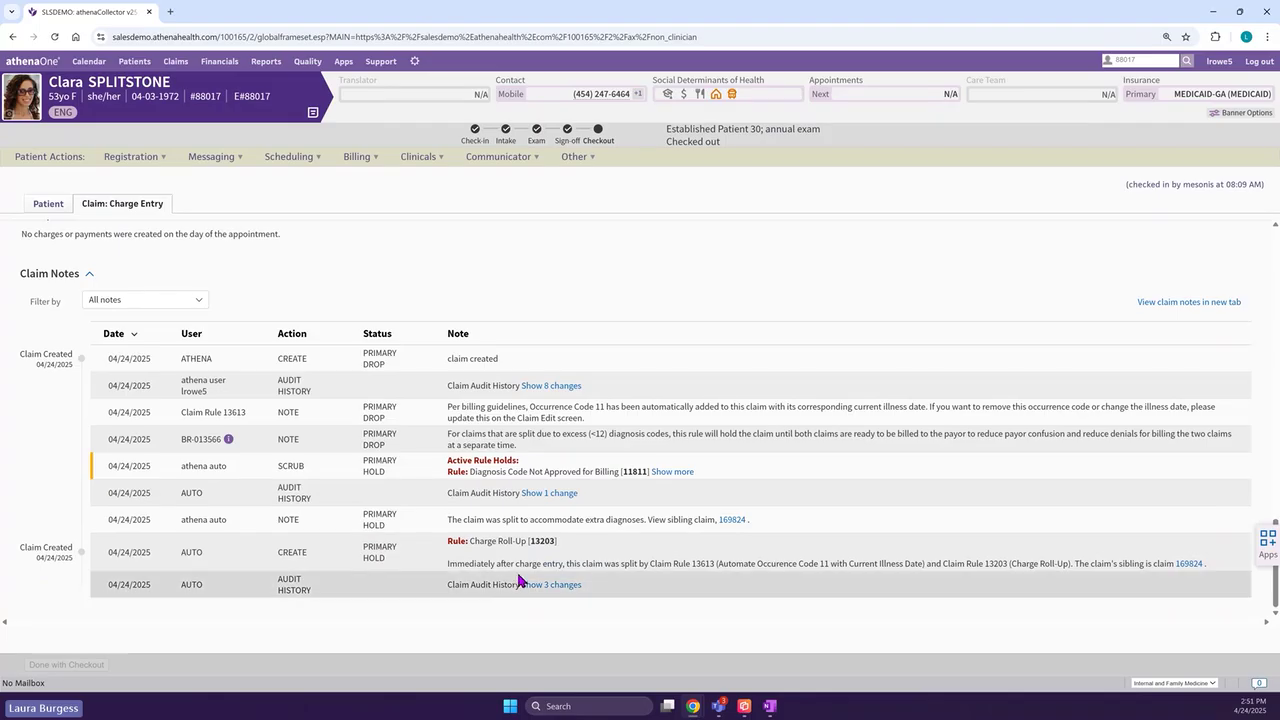
{"action": "left_click_drag", "start_coordinate": [447, 520], "coordinate": [716, 522]}
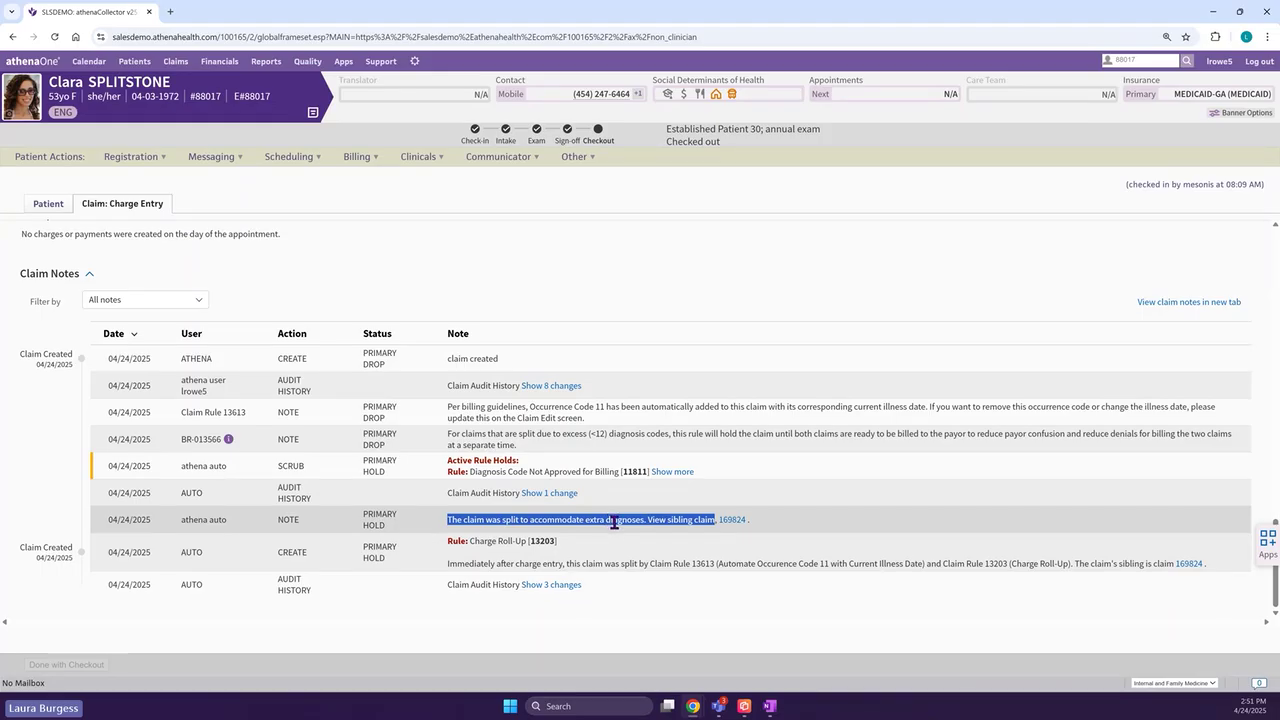
{"action": "left_click", "coordinate": [772, 617]}
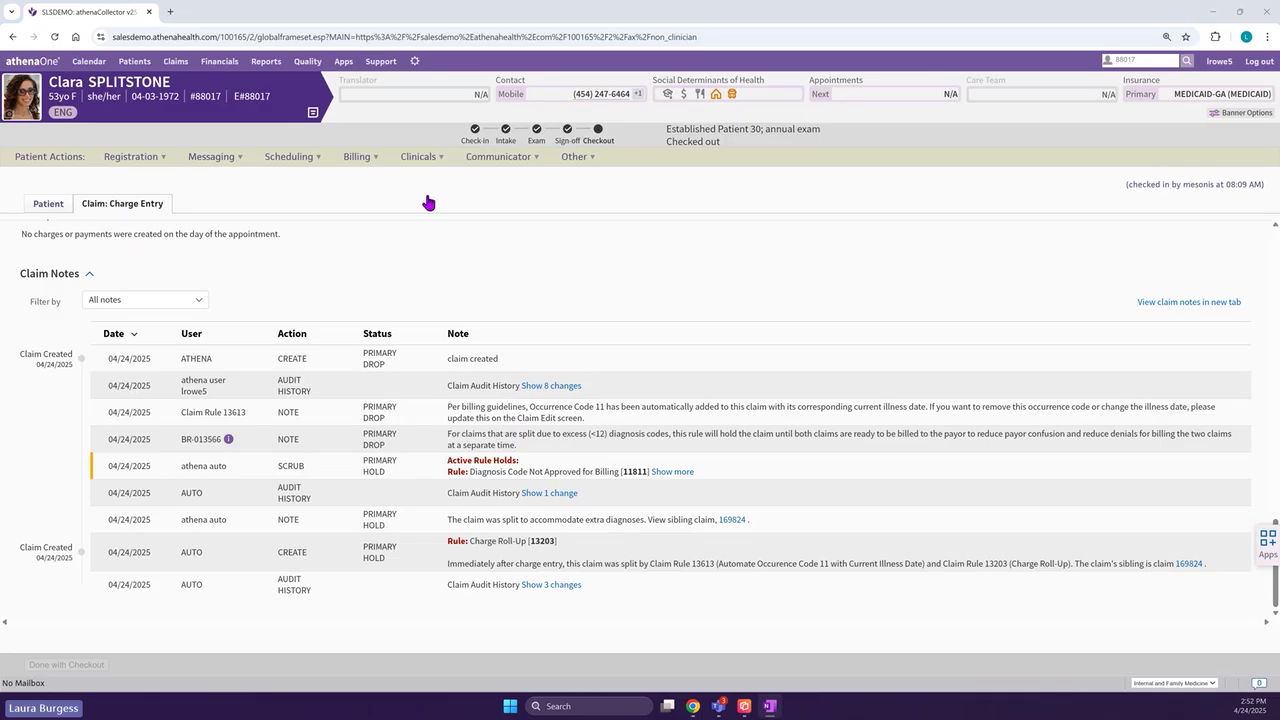
- Go to the Report Library from the Reports menu and list the Front Office Operations reports
{"action": "left_click", "coordinate": [268, 64]}
{"action": "left_click", "coordinate": [285, 131]}
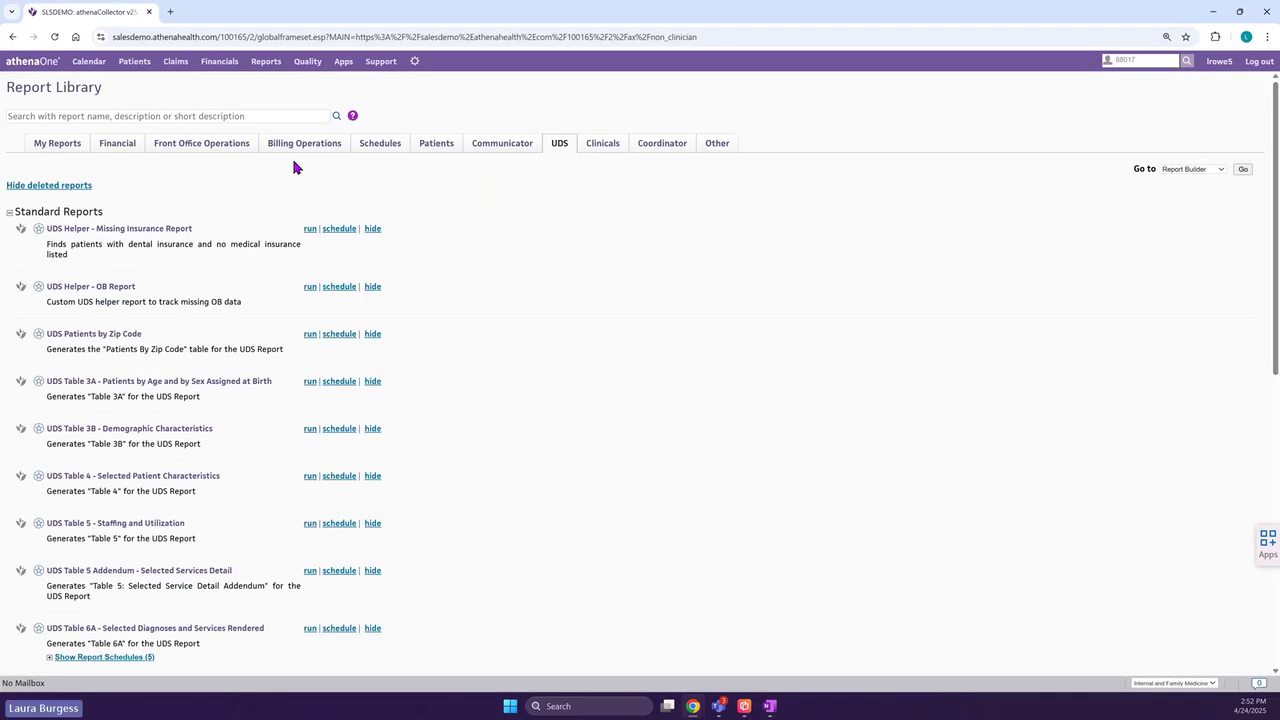
{"action": "left_click", "coordinate": [211, 148]}
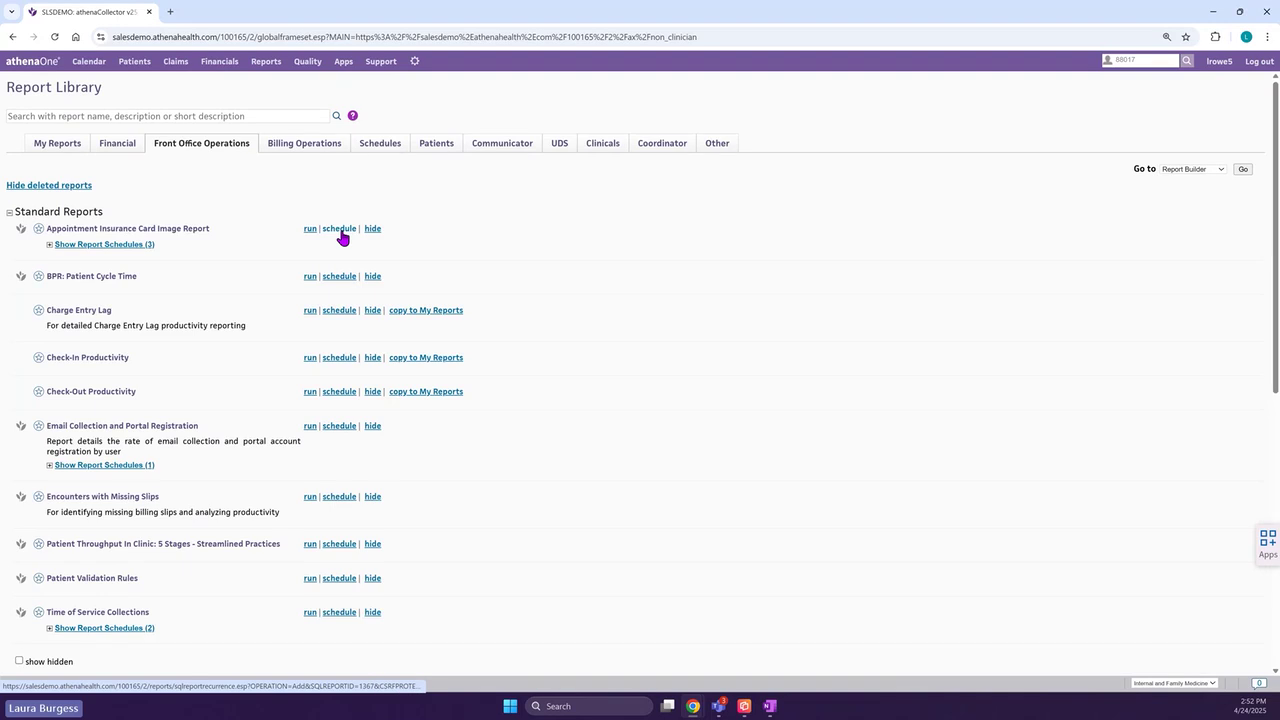
{"action": "left_click", "coordinate": [339, 229]}
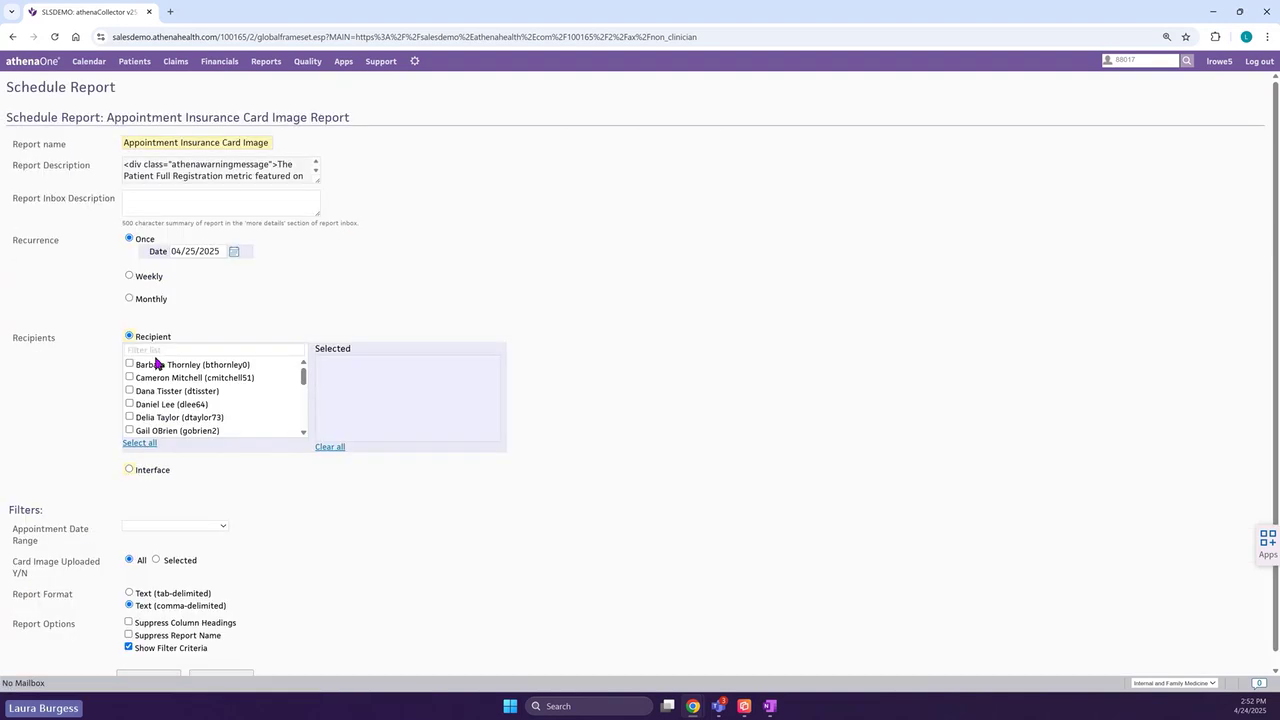
{"action": "left_click", "coordinate": [138, 367]}
{"action": "left_click", "coordinate": [133, 378]}
{"action": "left_click", "coordinate": [131, 391]}
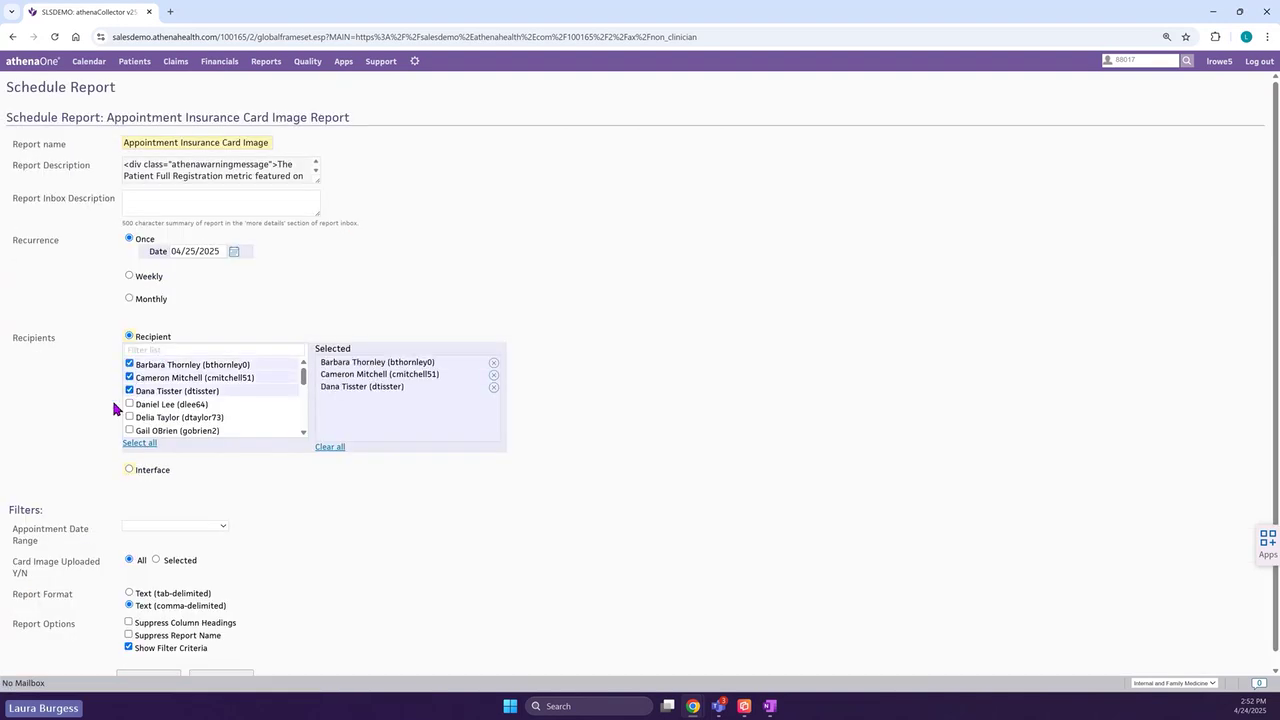
{"action": "scroll", "coordinate": [111, 396], "scroll_direction": "down", "scroll_amount": 1}
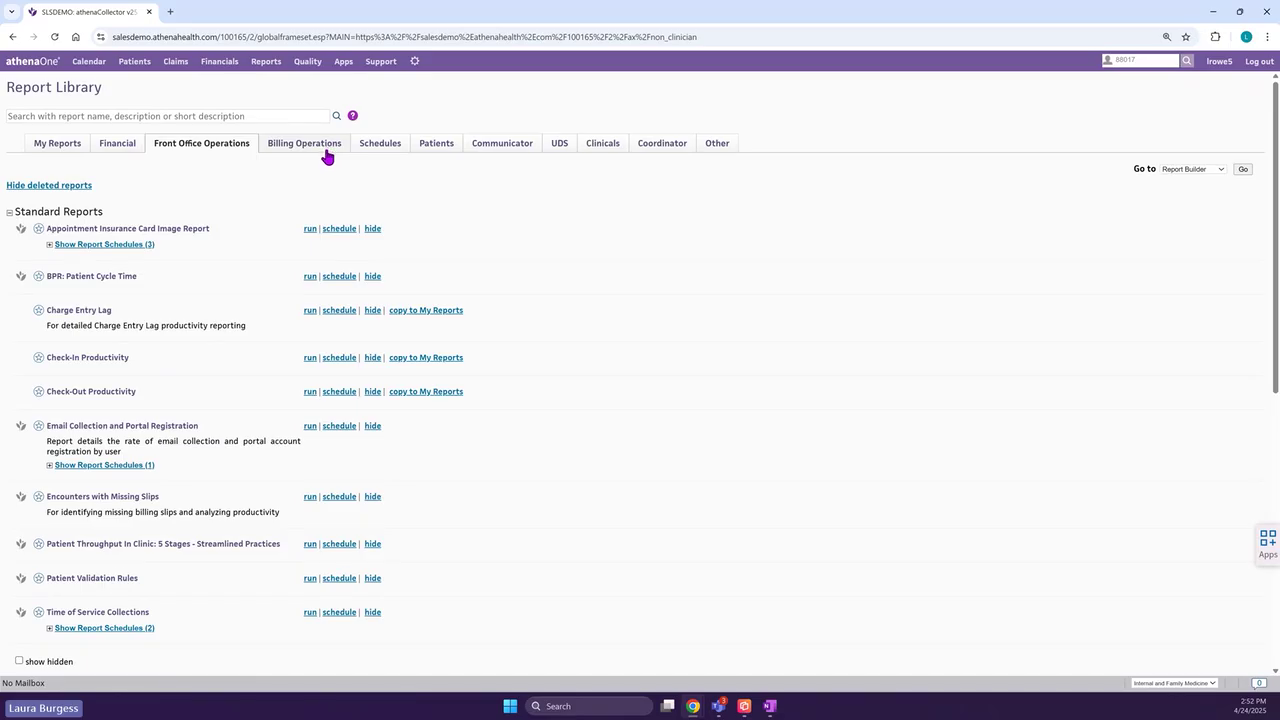
- Browse the UDS reports, then open the Report Builder from the Reports menu
{"action": "left_click", "coordinate": [560, 149]}
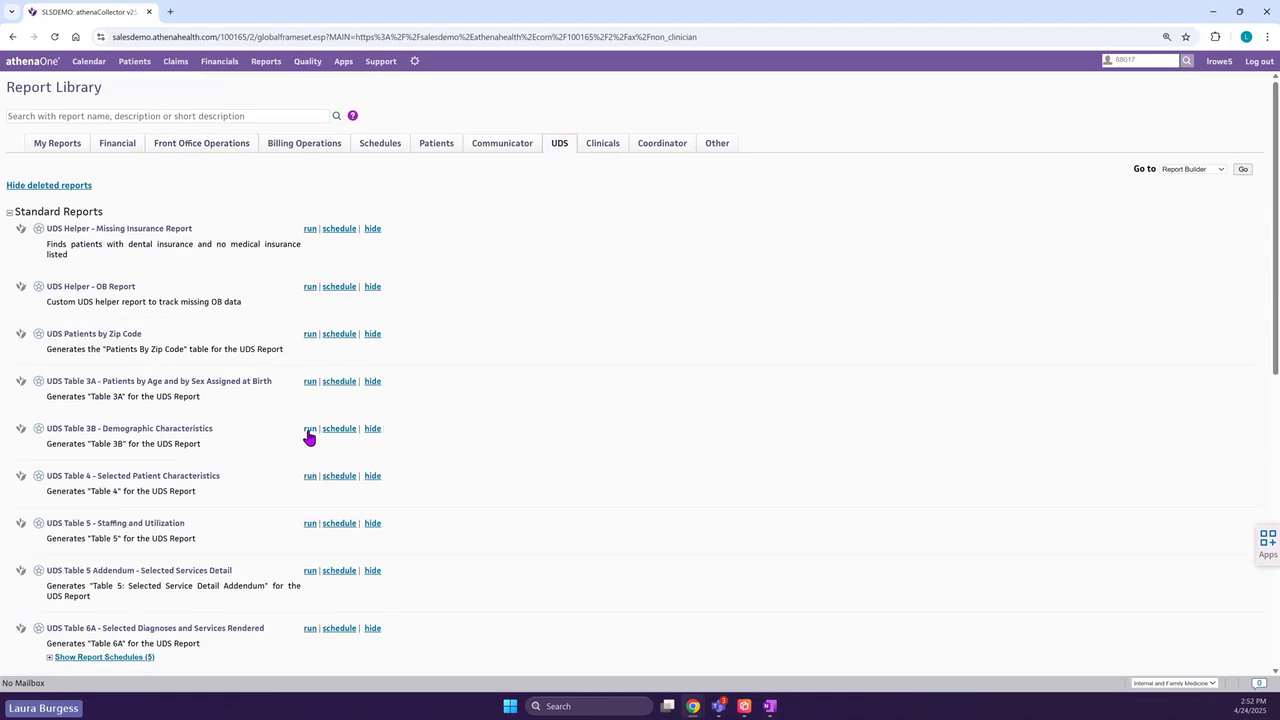
{"action": "scroll", "coordinate": [308, 445], "scroll_direction": "down", "scroll_amount": 1}
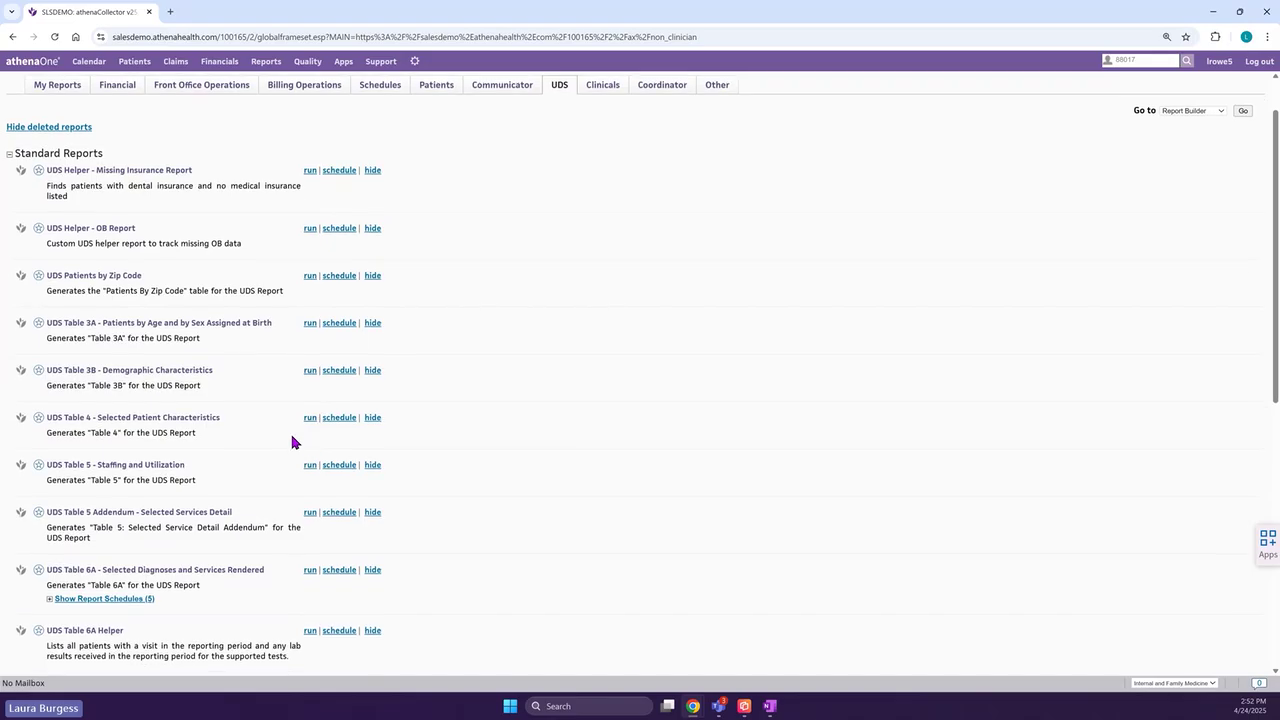
{"action": "scroll", "coordinate": [222, 435], "scroll_direction": "up", "scroll_amount": 1}
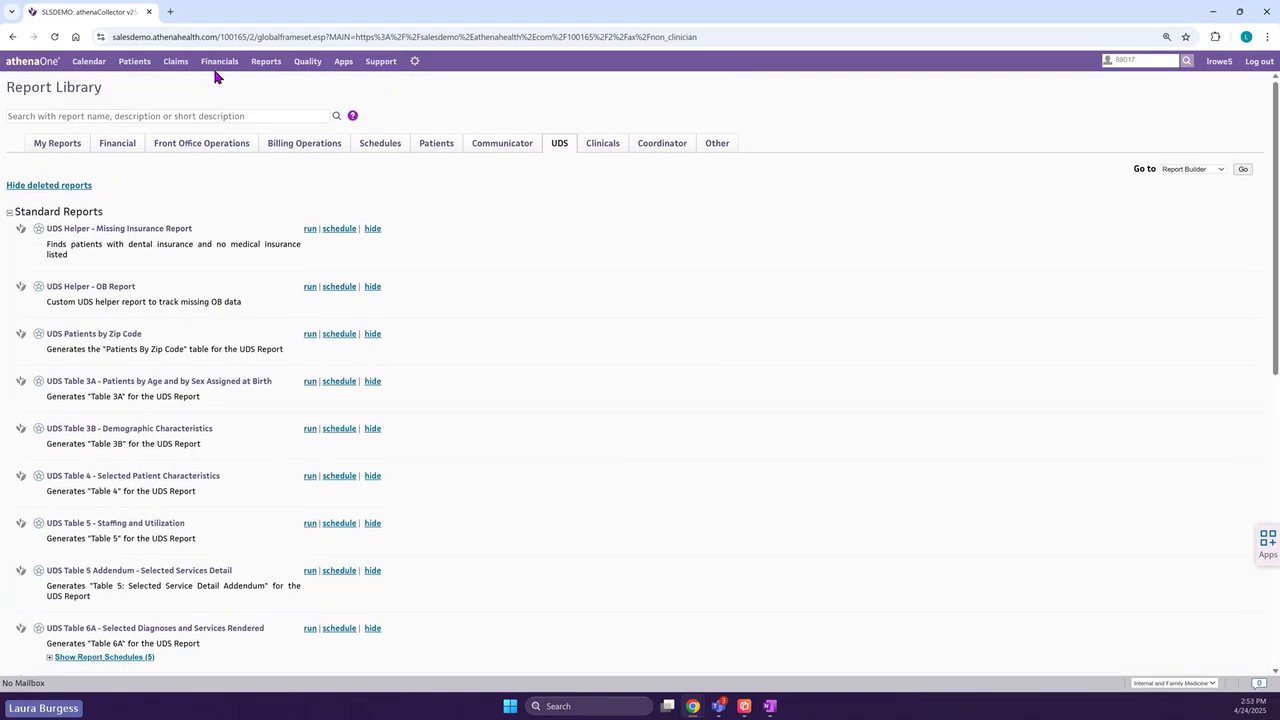
{"action": "left_click", "coordinate": [265, 62]}
{"action": "left_click", "coordinate": [270, 148]}
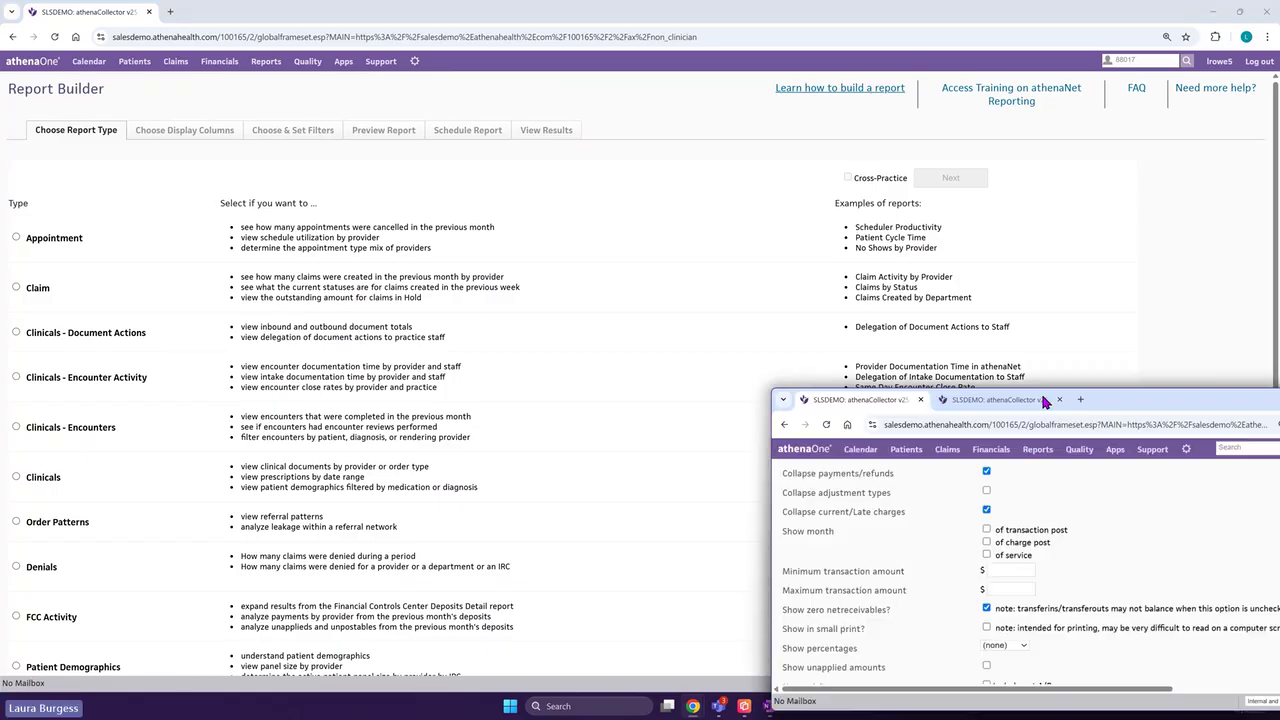
- Maximise the March 2025 activity report, review its filters and results, then switch to Quality Management Reporting
{"action": "left_click_drag", "start_coordinate": [1137, 410], "coordinate": [903, 320]}
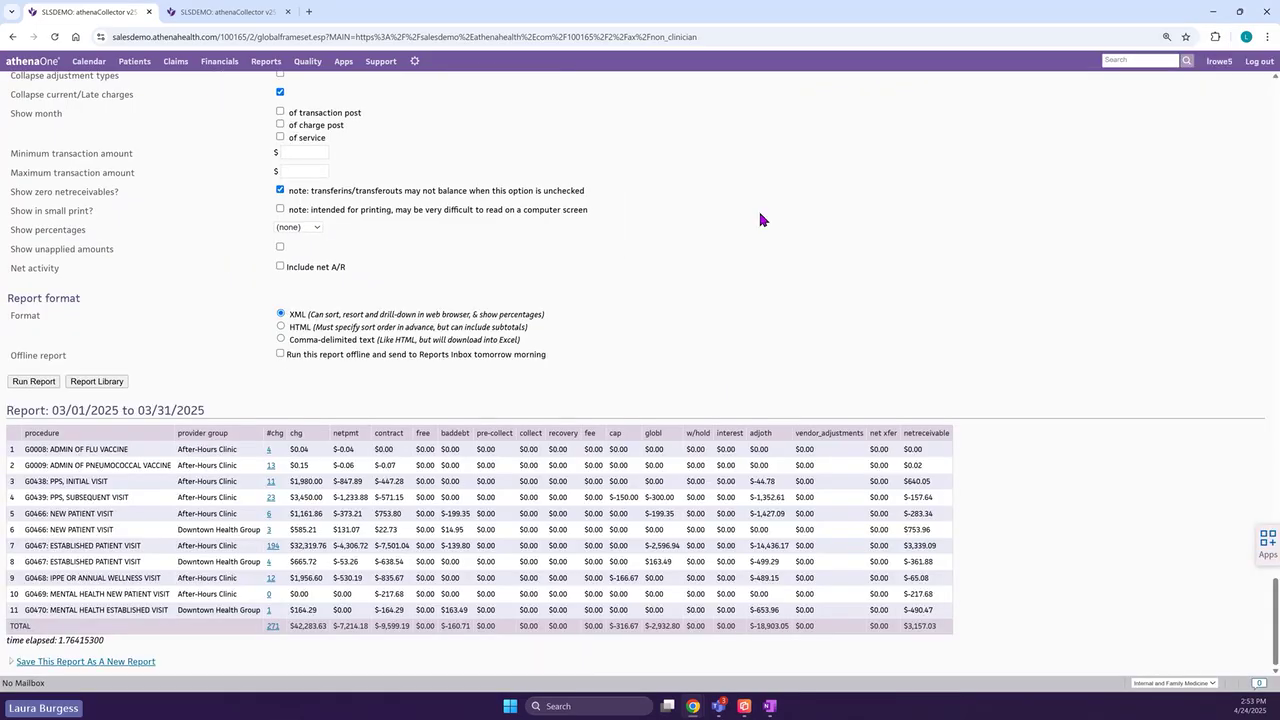
{"action": "scroll", "coordinate": [706, 394], "scroll_direction": "up", "scroll_amount": 8}
{"action": "scroll", "coordinate": [718, 410], "scroll_direction": "up", "scroll_amount": 10}
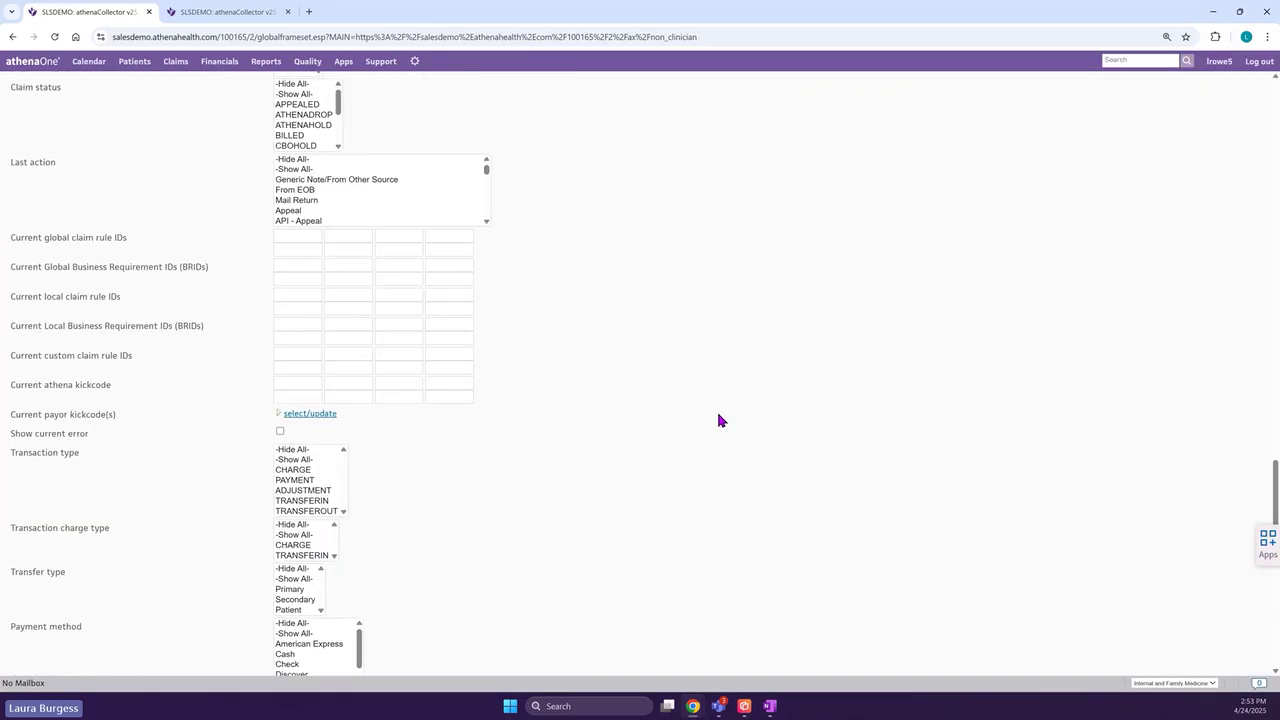
{"action": "left_click_drag", "start_coordinate": [1275, 415], "coordinate": [1187, 92]}
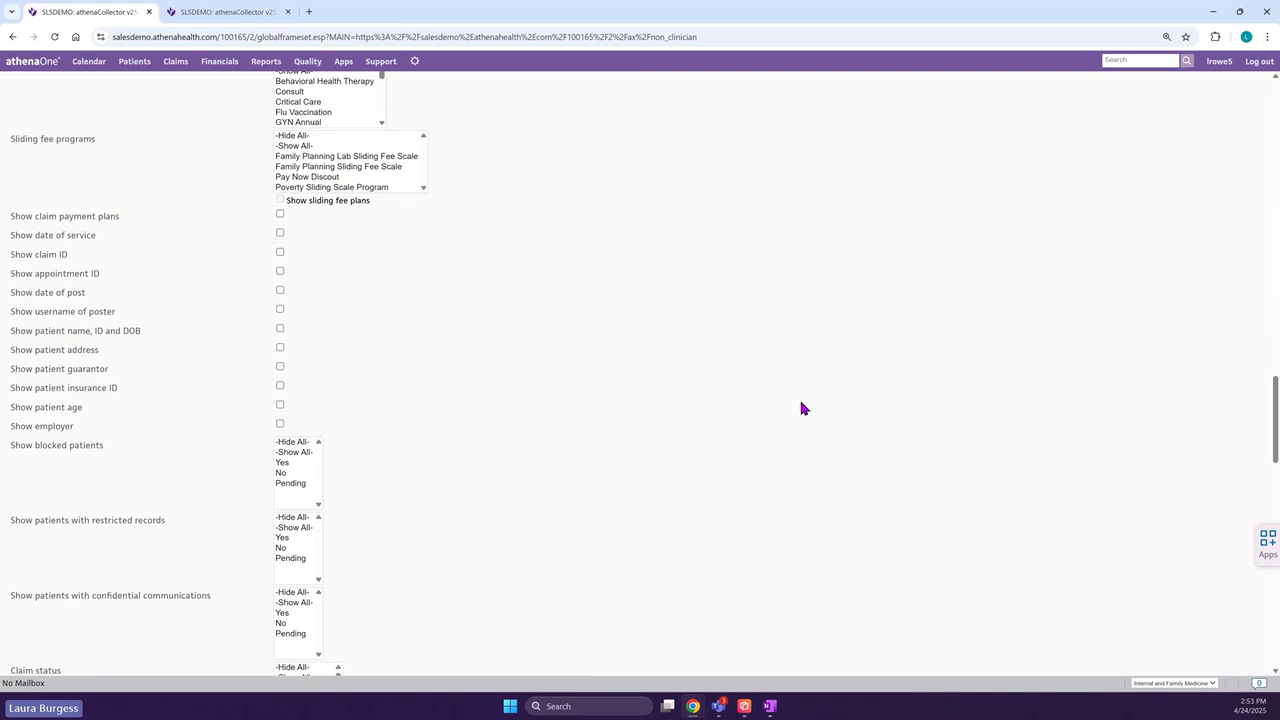
{"action": "left_click_drag", "start_coordinate": [1275, 455], "coordinate": [1275, 120]}
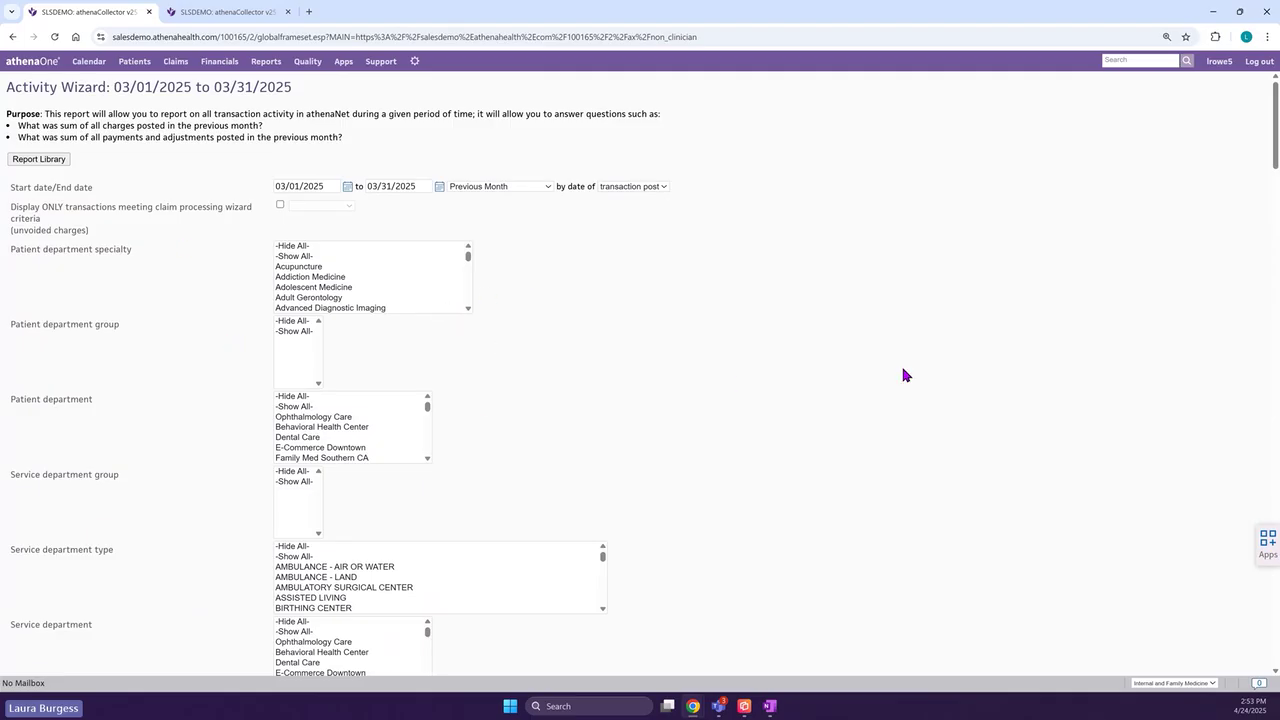
{"action": "scroll", "coordinate": [903, 375], "scroll_direction": "down", "scroll_amount": 1}
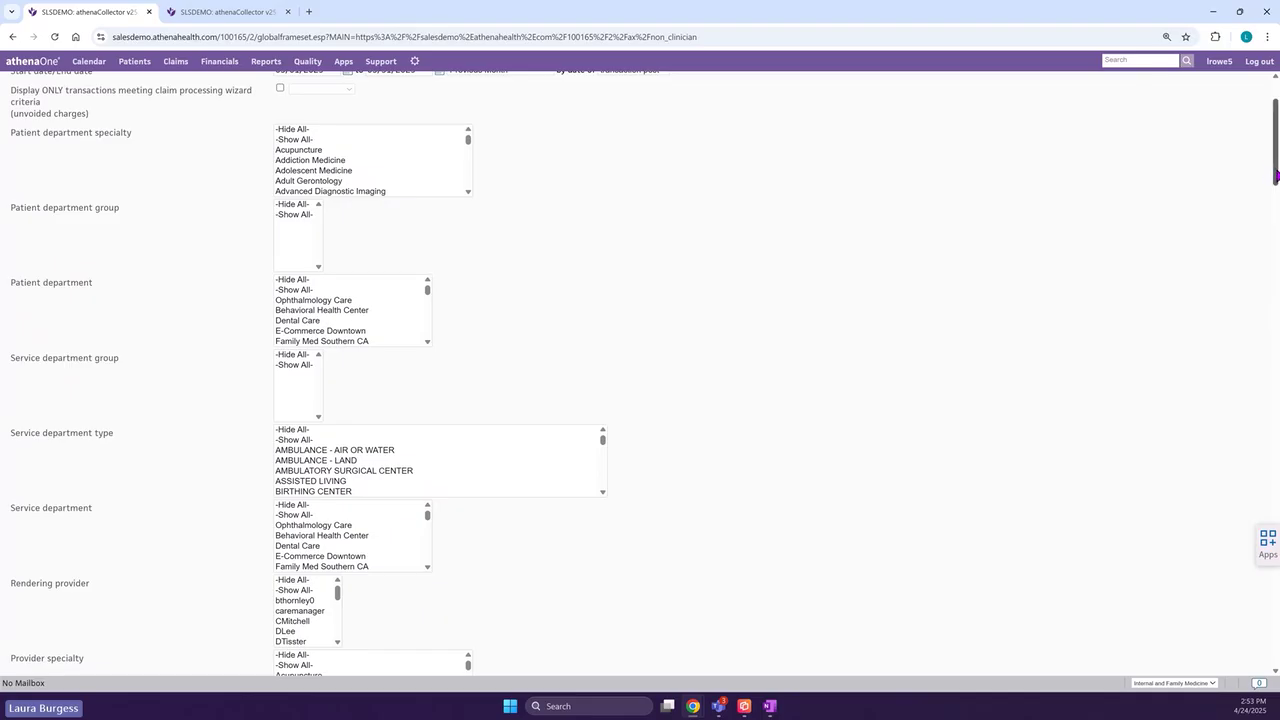
{"action": "left_click_drag", "start_coordinate": [1276, 175], "coordinate": [1249, 654]}
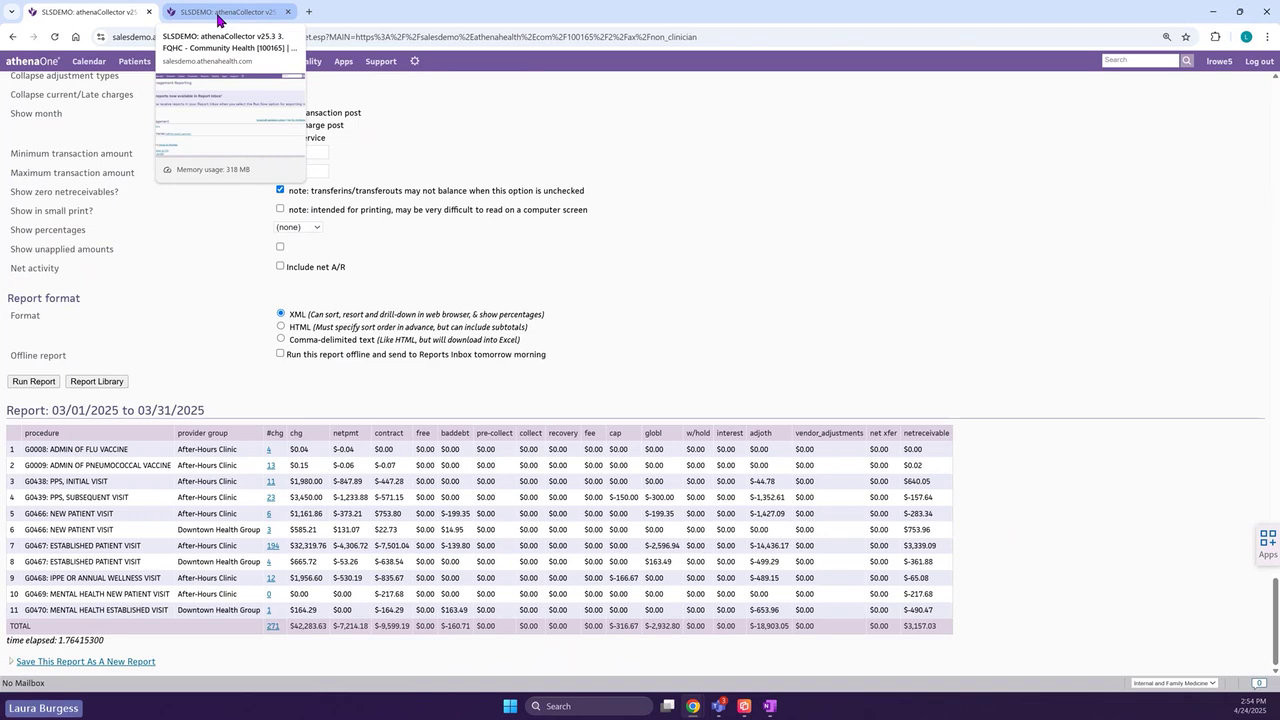
{"action": "left_click", "coordinate": [219, 12]}
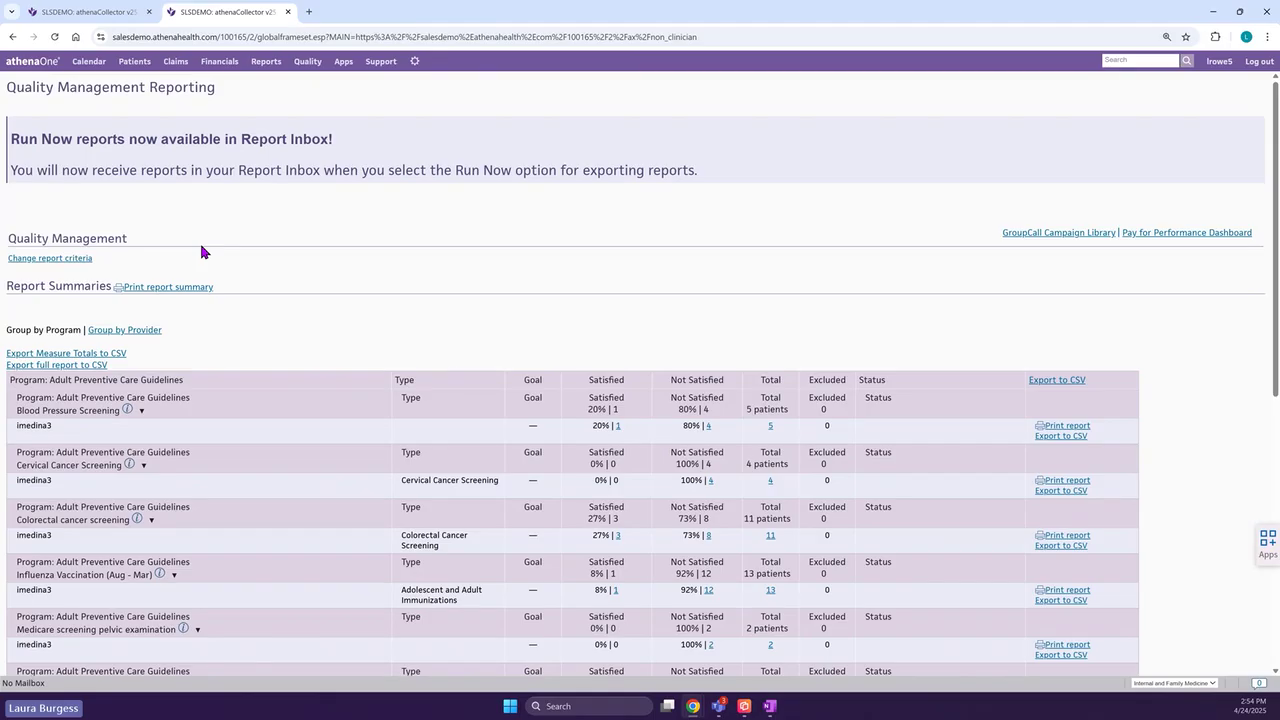
- Open the QM Filters and review the 2025 Adult Preventive Care criteria and provider results
{"action": "left_click", "coordinate": [82, 259]}
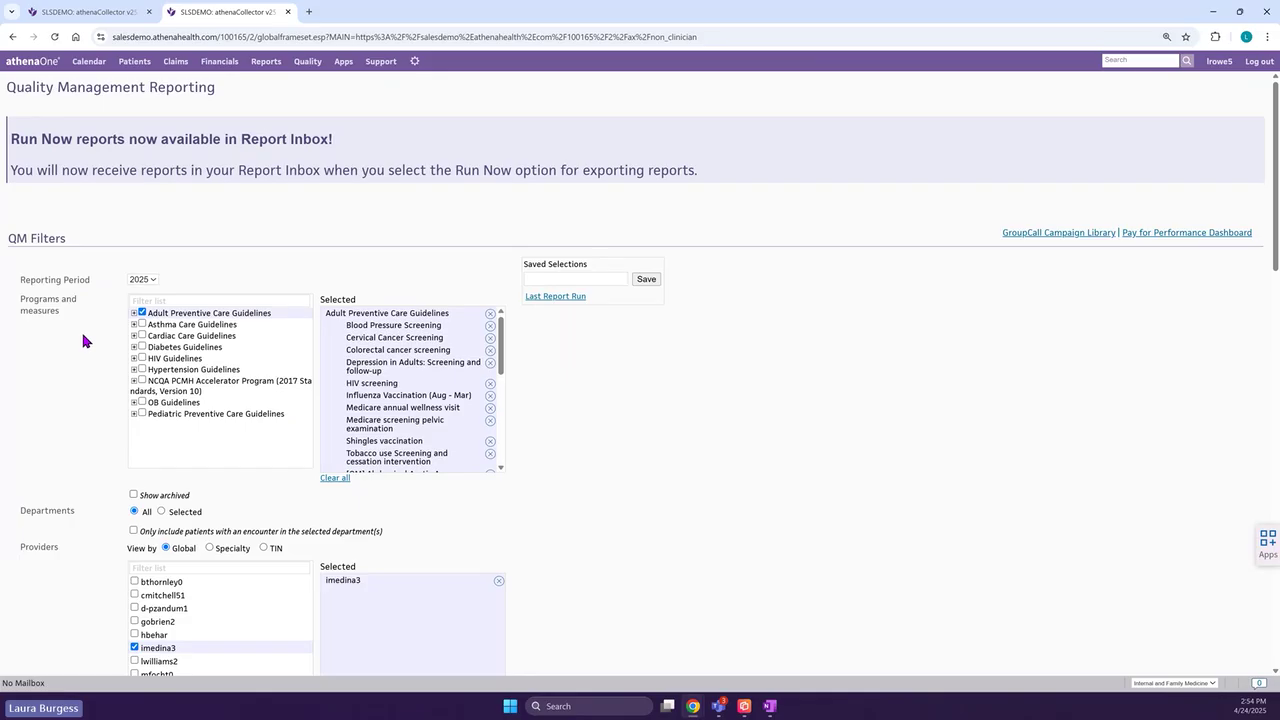
{"action": "scroll", "coordinate": [85, 345], "scroll_direction": "down", "scroll_amount": 3}
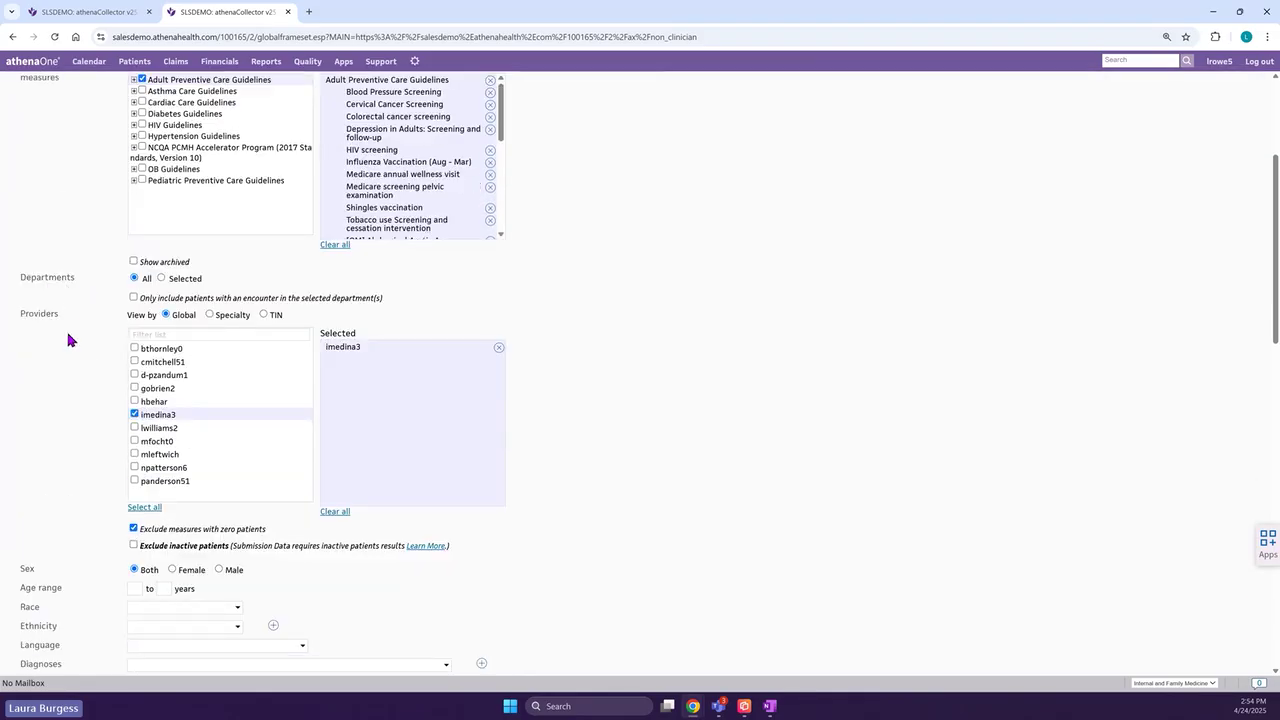
{"action": "scroll", "coordinate": [73, 352], "scroll_direction": "down", "scroll_amount": 3}
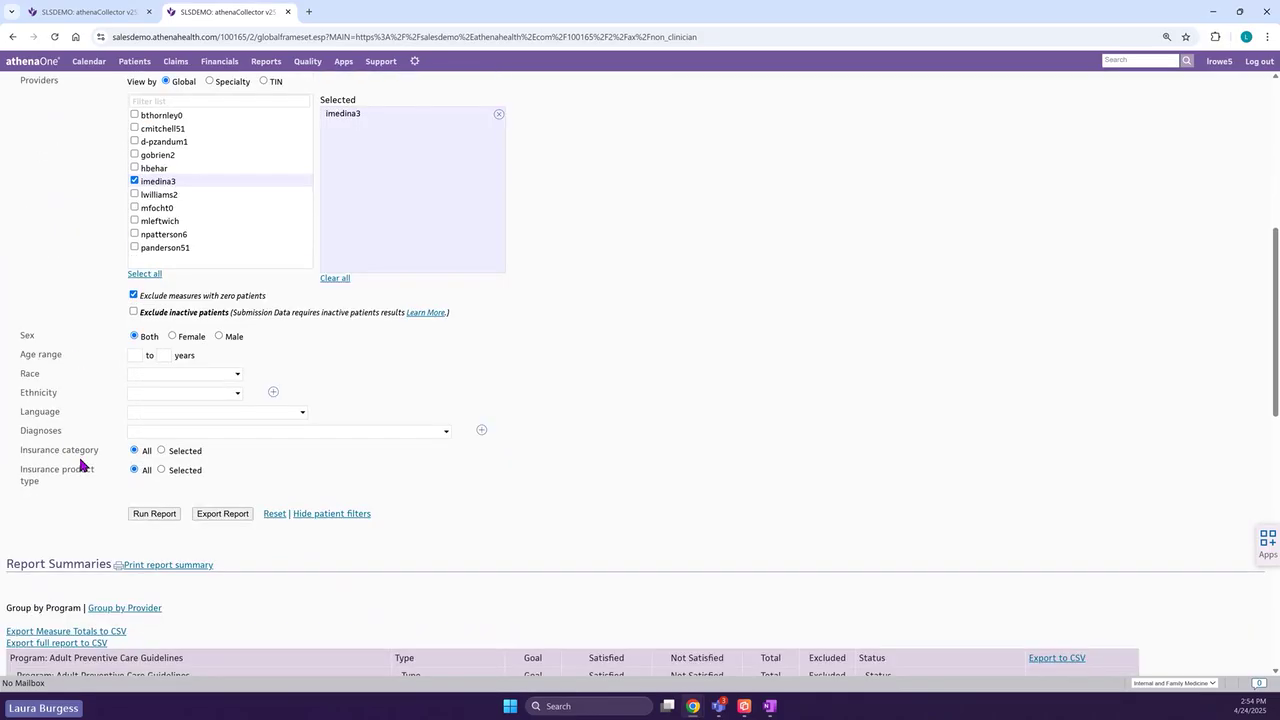
{"action": "scroll", "coordinate": [82, 460], "scroll_direction": "down", "scroll_amount": 3}
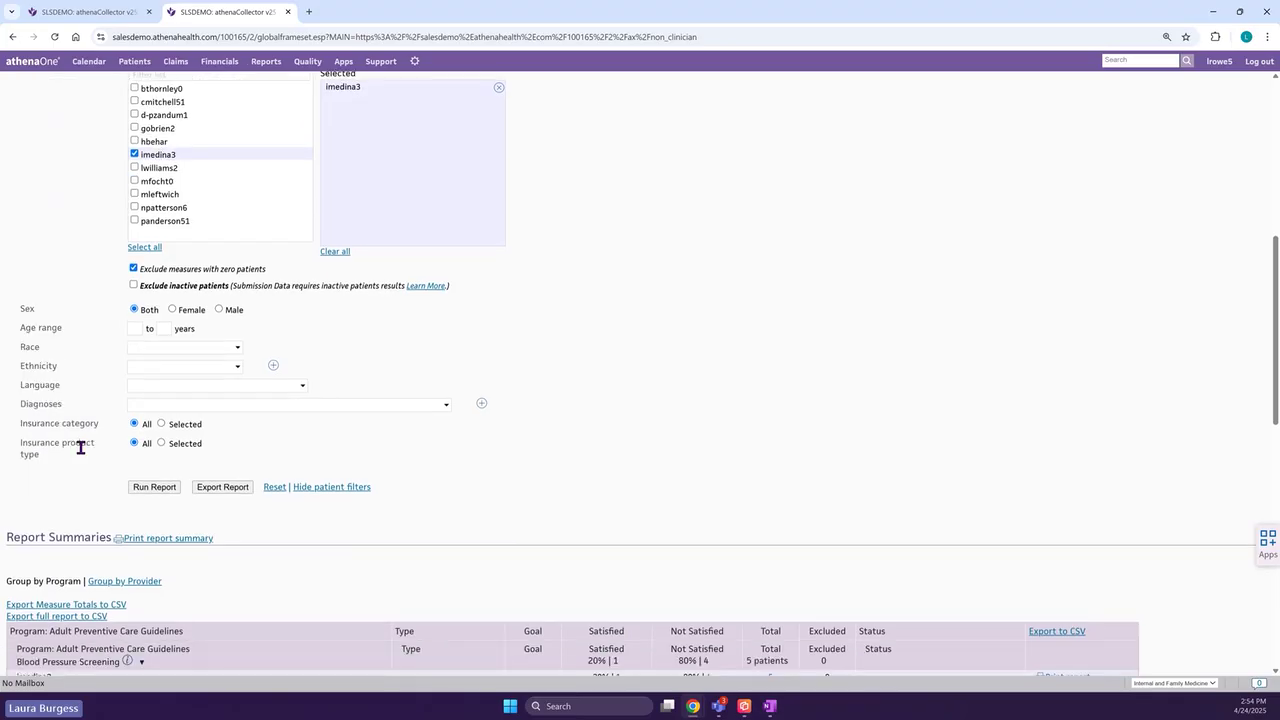
{"action": "scroll", "coordinate": [84, 447], "scroll_direction": "down", "scroll_amount": 1}
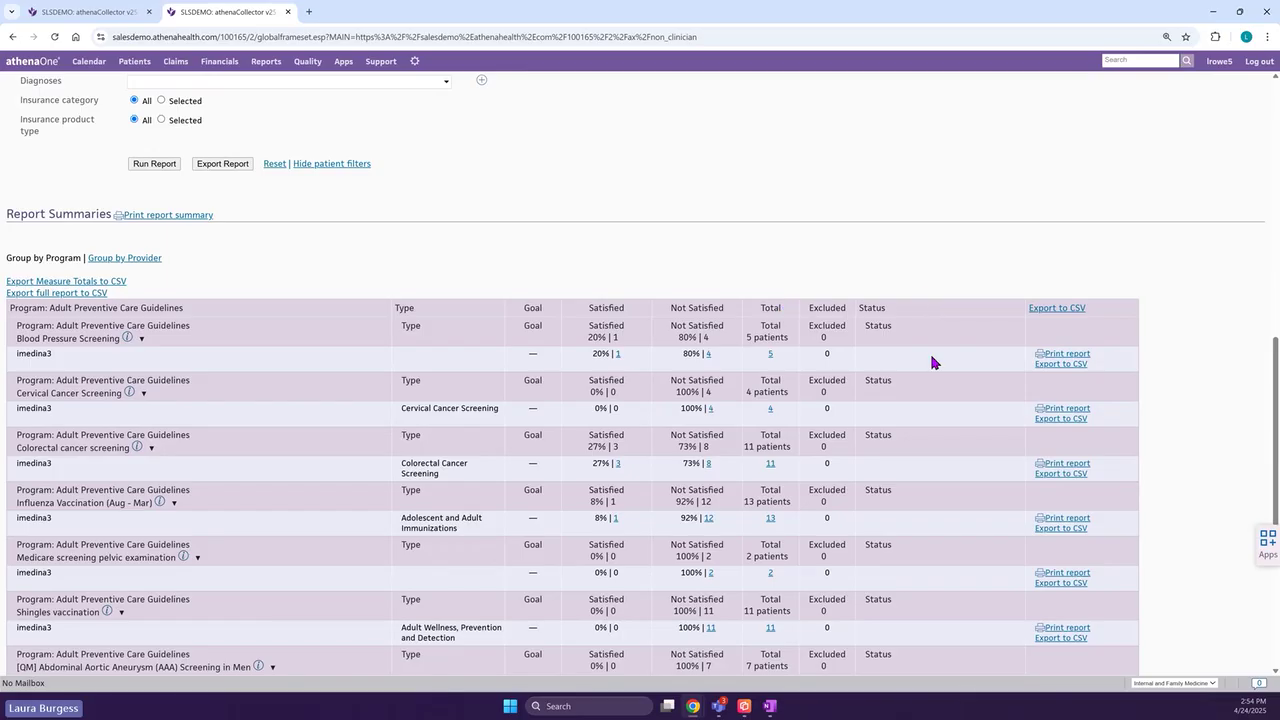
{"action": "scroll", "coordinate": [979, 316], "scroll_direction": "up", "scroll_amount": 1}
{"action": "scroll", "coordinate": [981, 316], "scroll_direction": "up", "scroll_amount": 8}
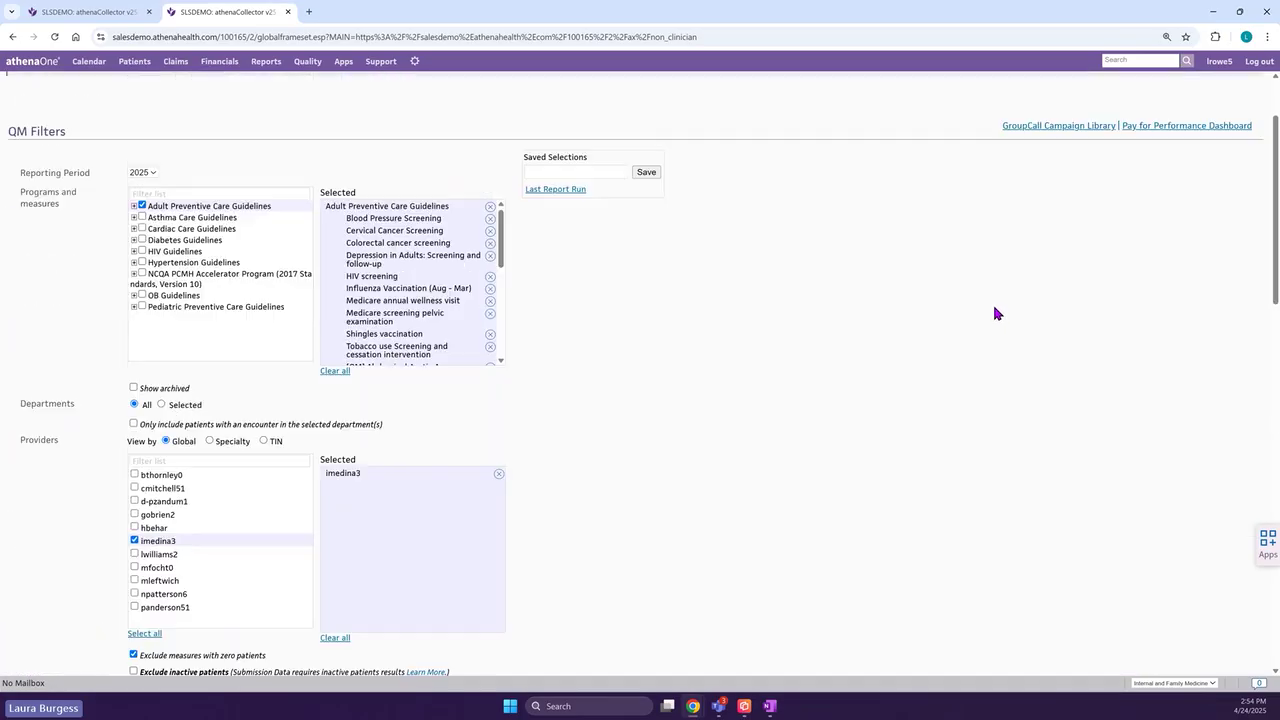